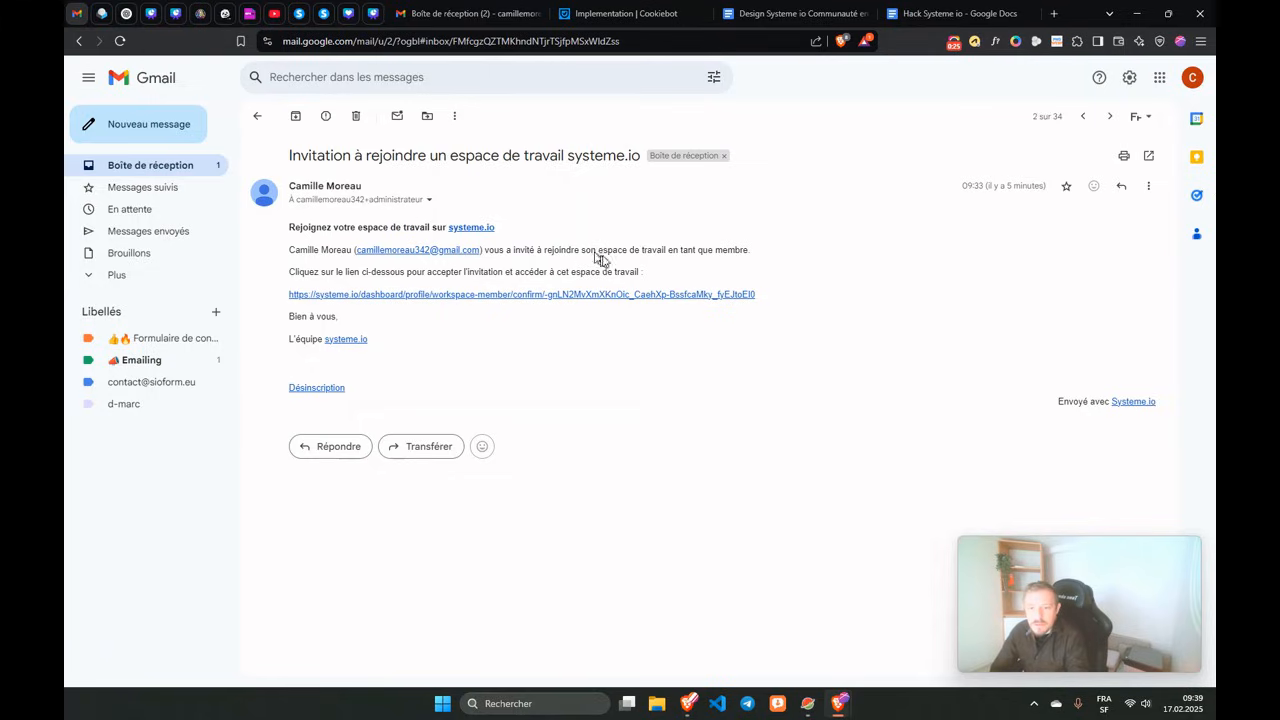
Copy the workspace confirmation link from the open invitation email with Copier.
left_click_drag(354, 249, 478, 249)
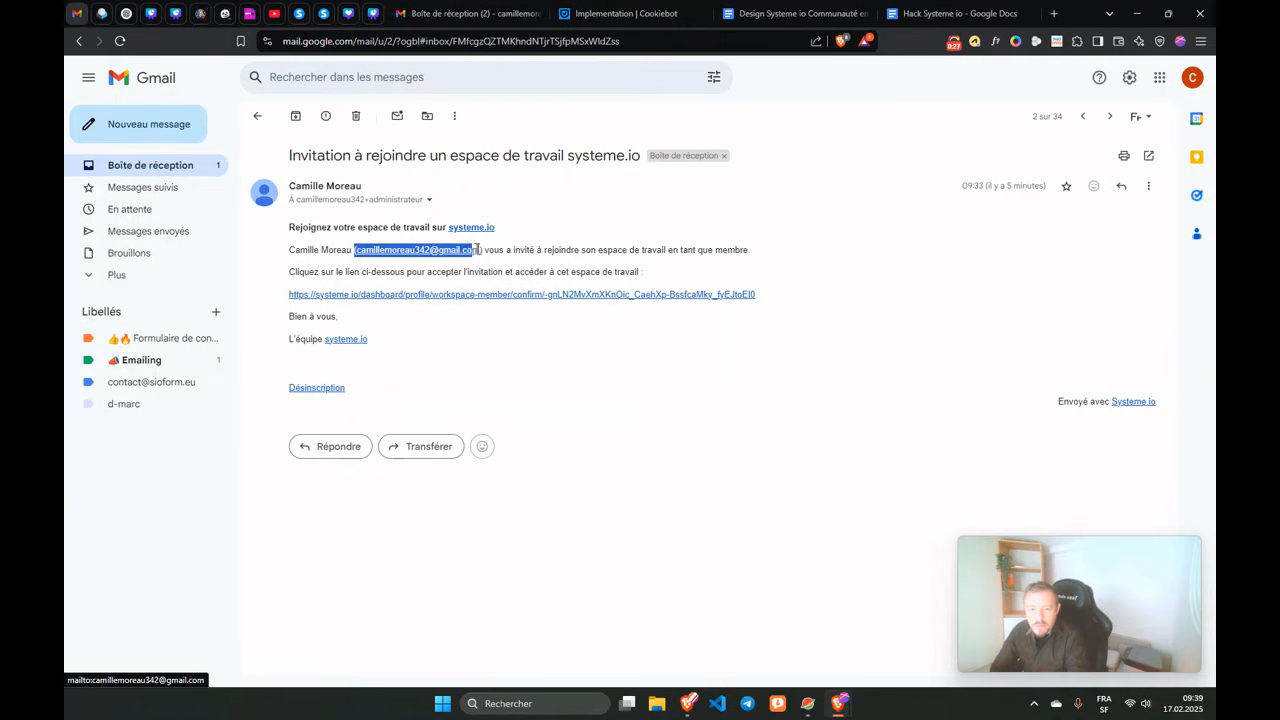
left_click(296, 272)
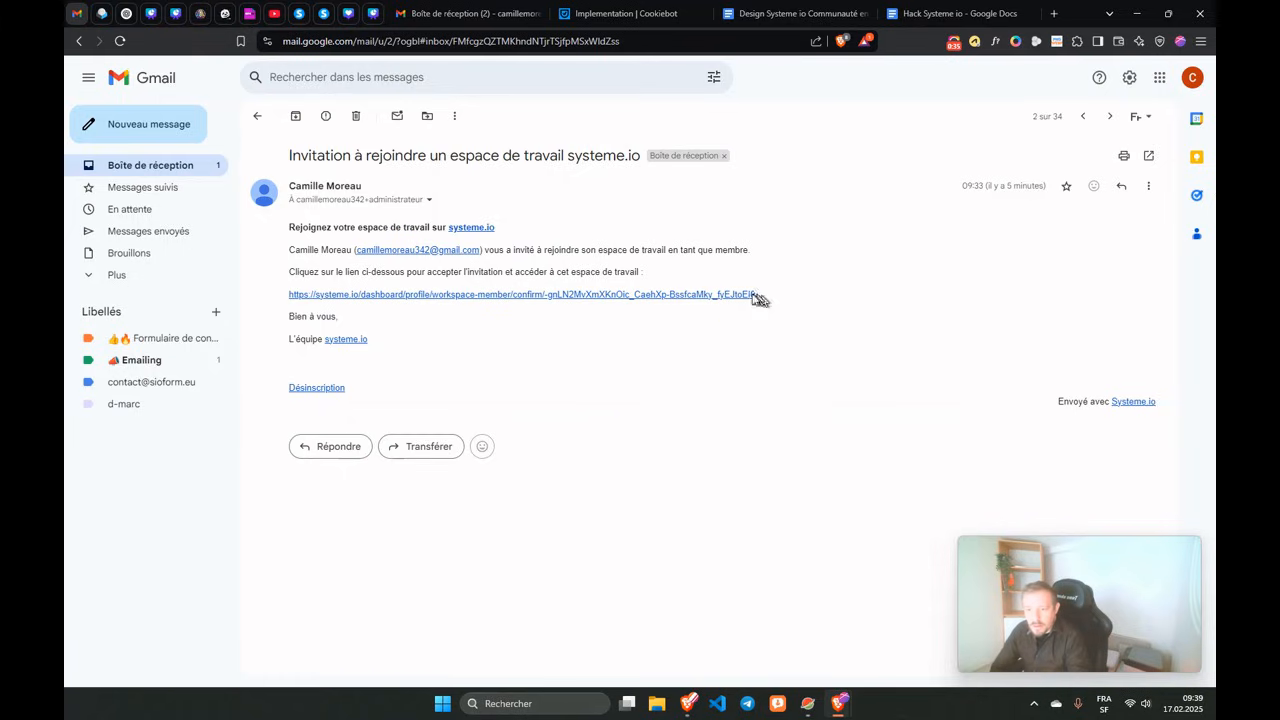
left_click_drag(757, 295, 298, 295)
right_click(292, 302)
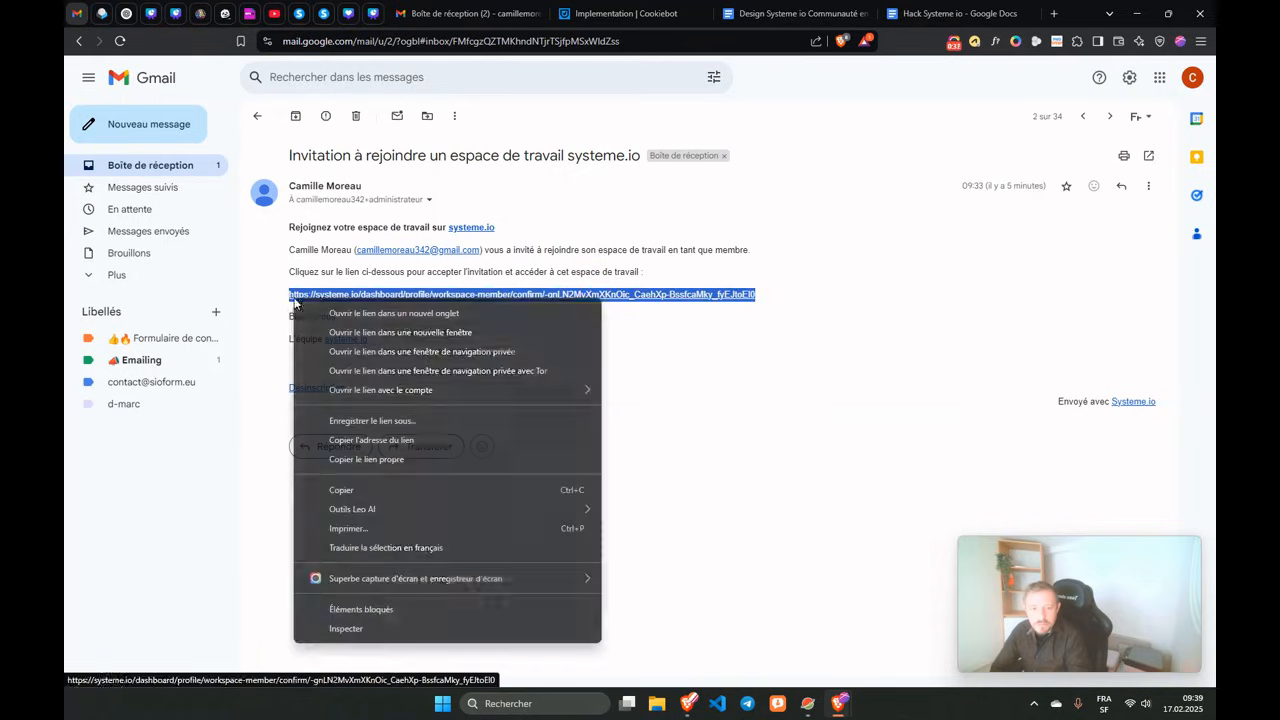
left_click(345, 490)
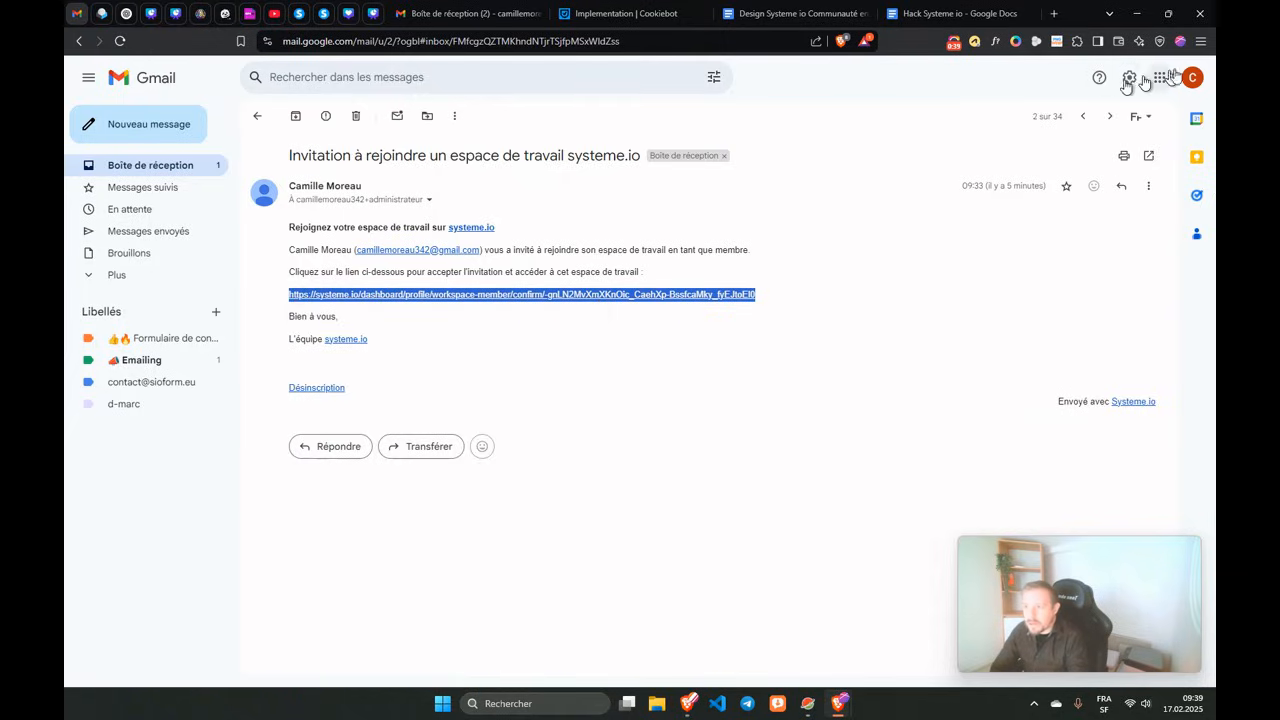
left_click(1201, 41)
Load the copied confirmation link in a new private browsing window.
left_click(1060, 130)
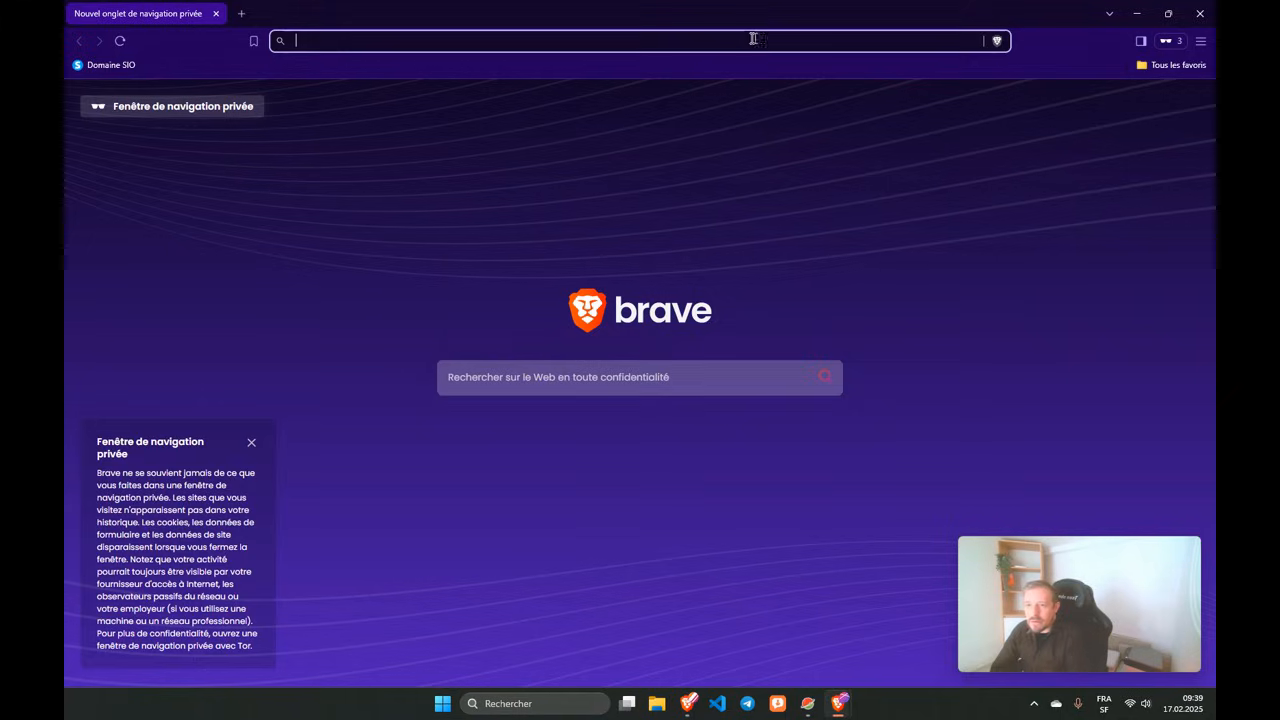
key("Return")
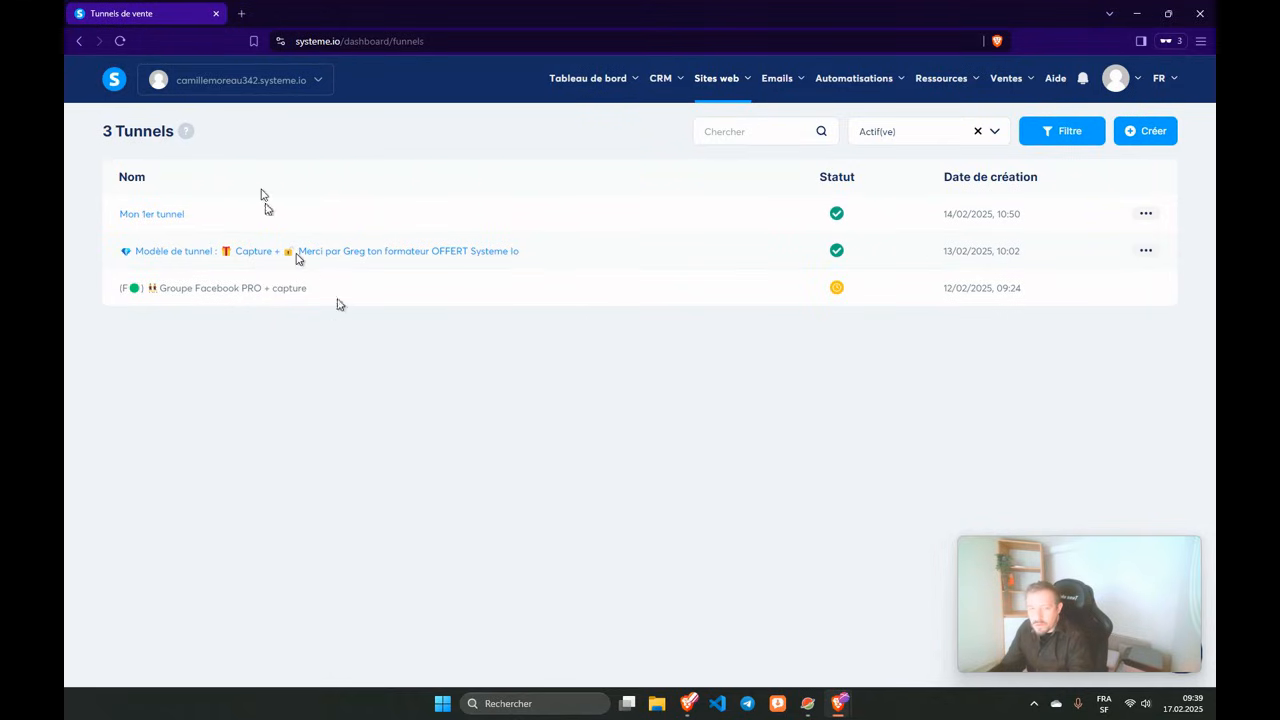
Switch to the administrator workspace, then back to the original workspace.
left_click(320, 86)
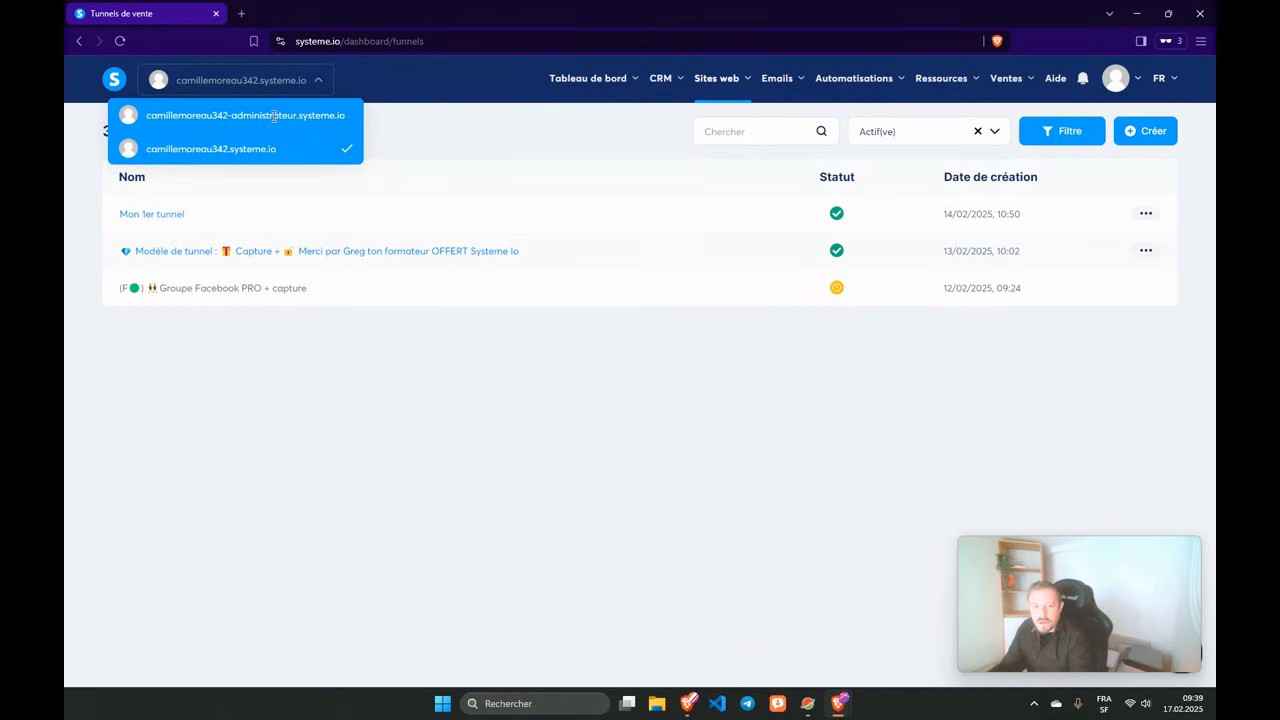
left_click(274, 117)
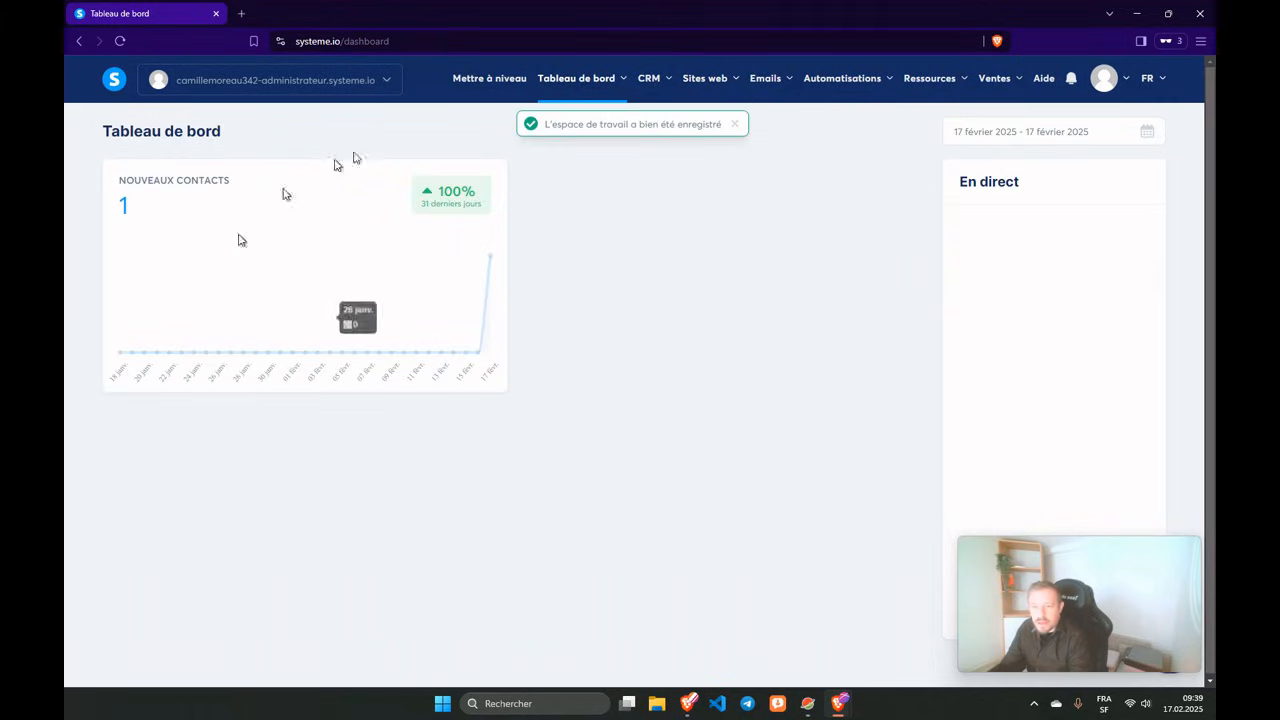
left_click(389, 84)
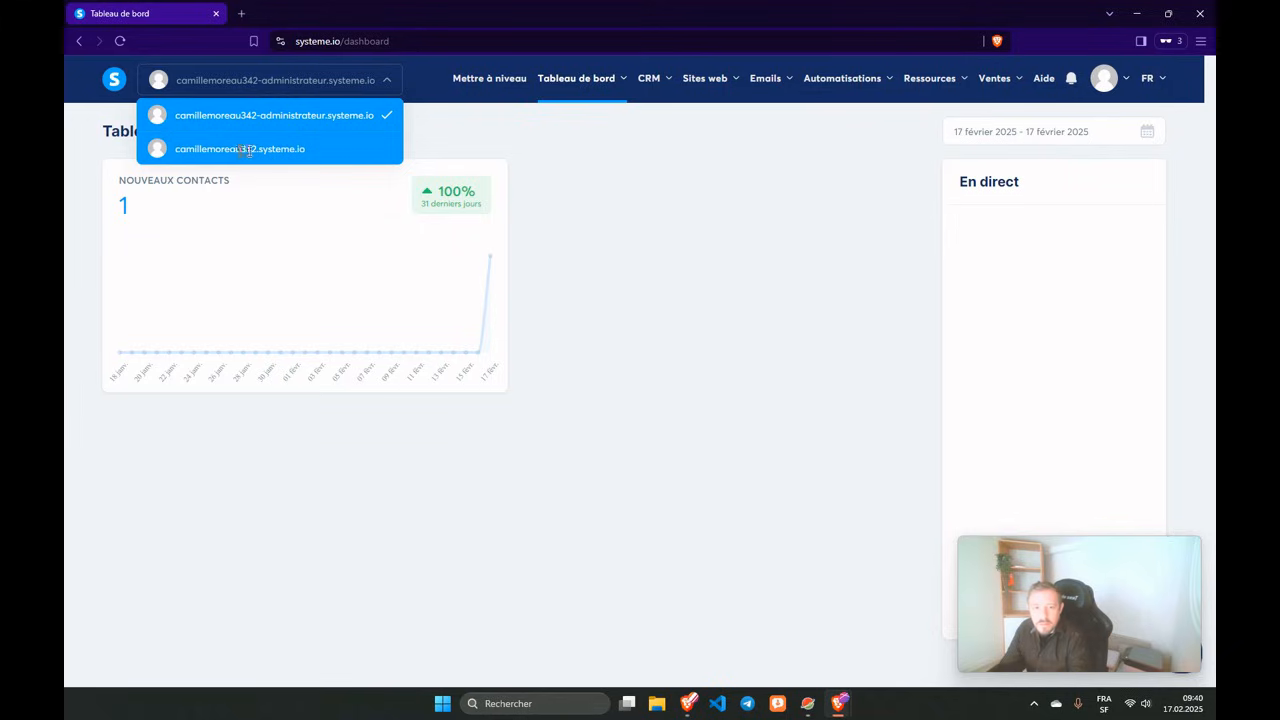
left_click(325, 148)
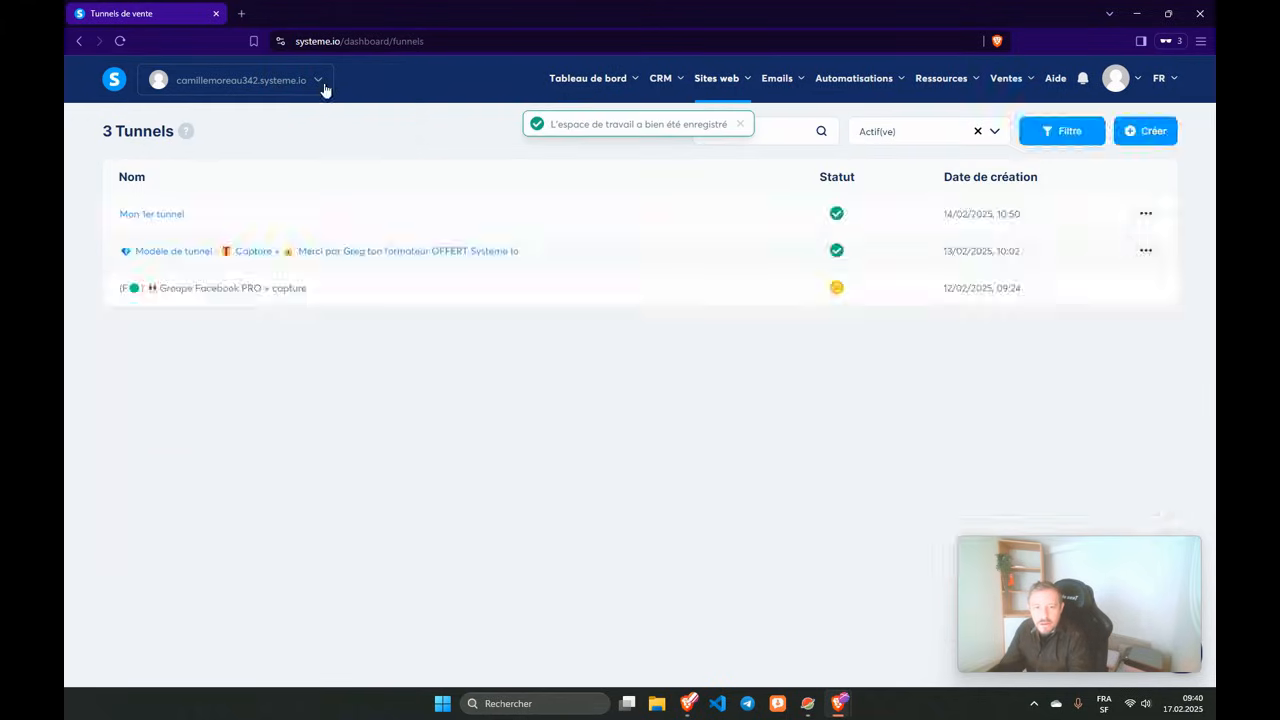
left_click(320, 84)
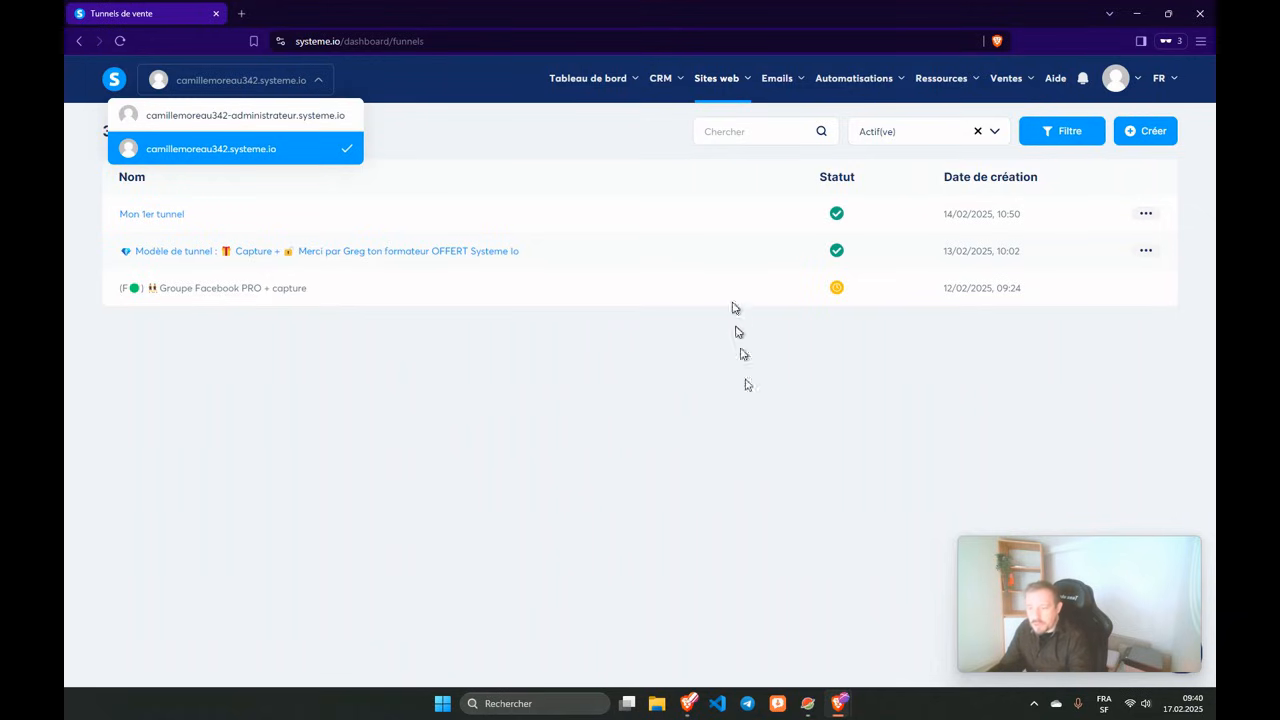
mouse_move(840, 707)
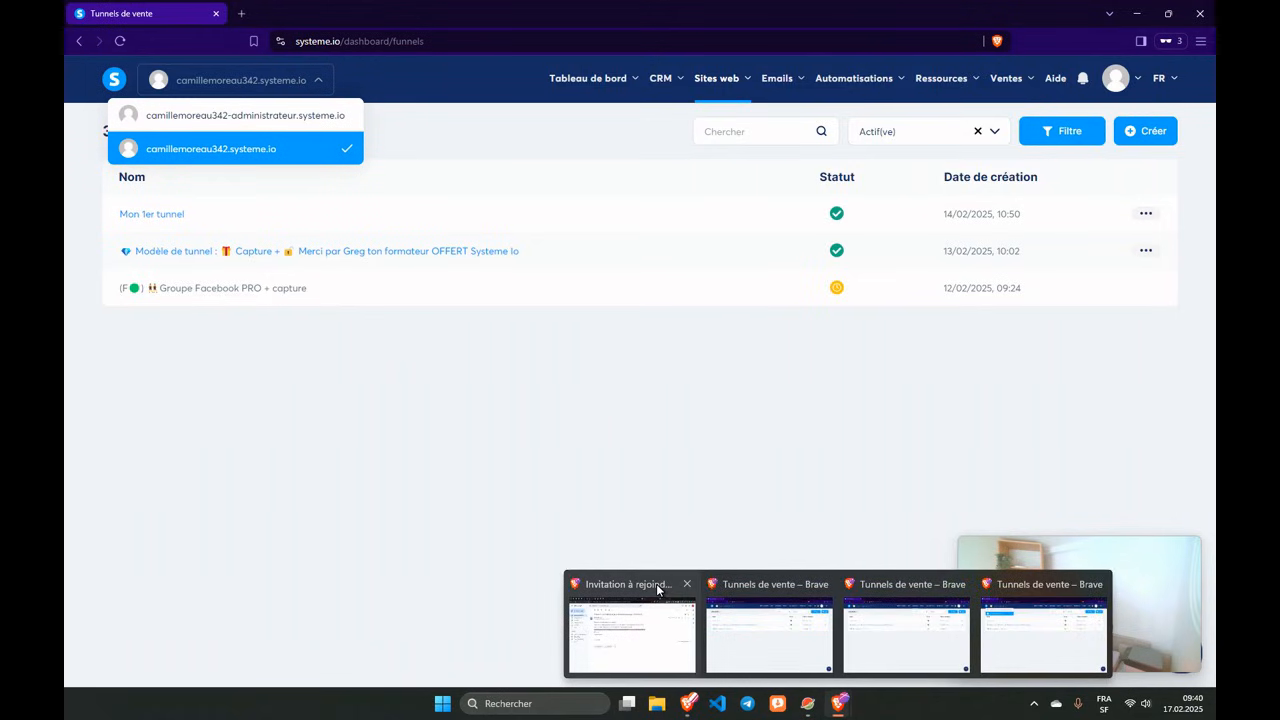
left_click(656, 583)
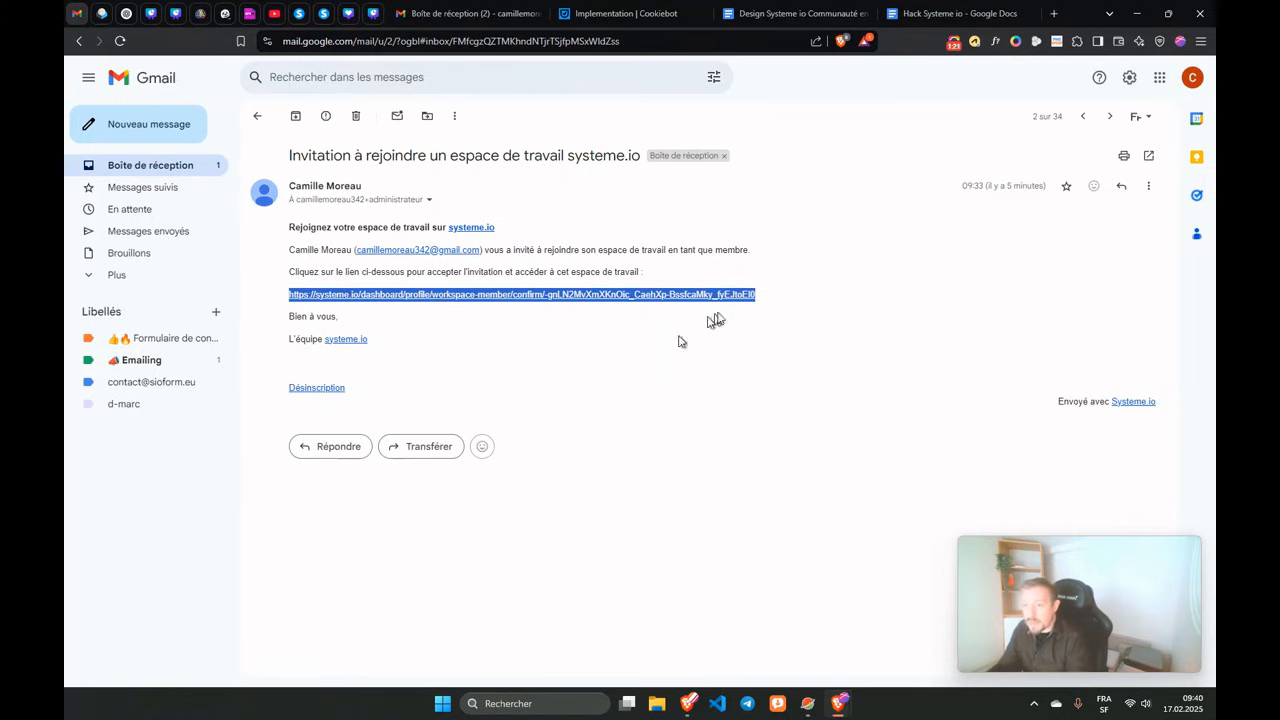
Inspect the invitation's sender and recipient details, including the role tag in the address.
left_click(429, 200)
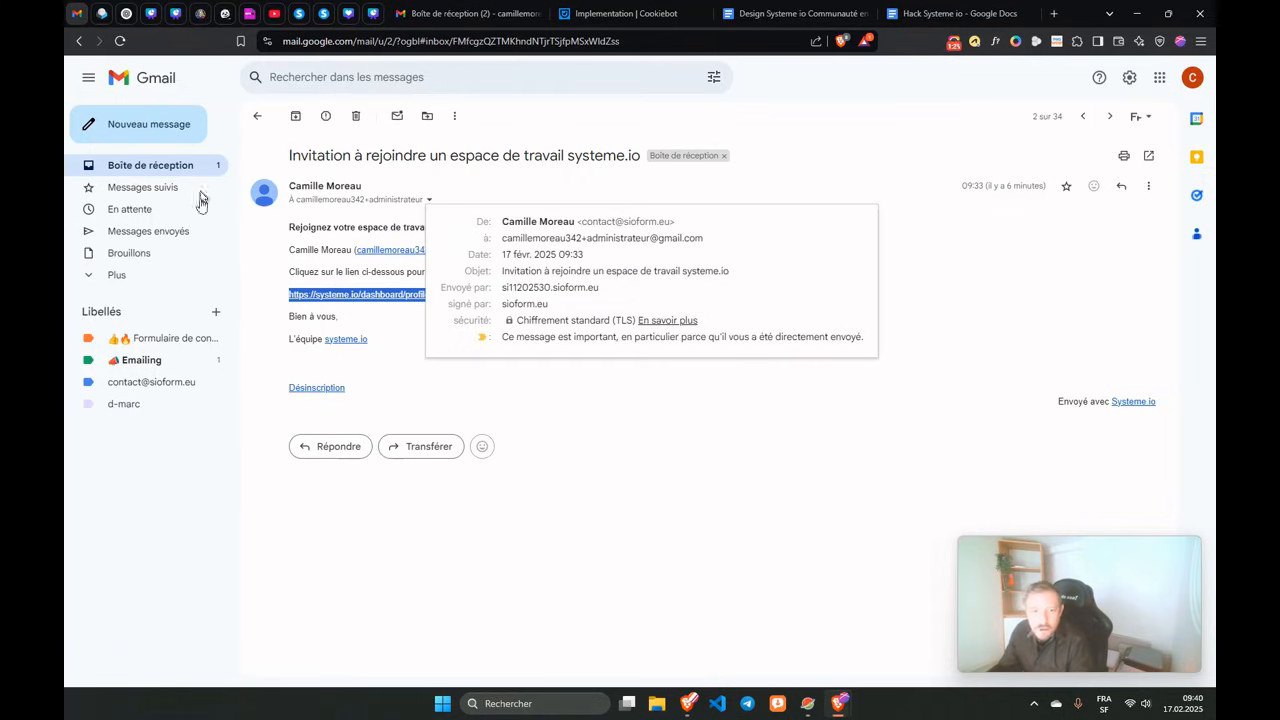
left_click_drag(584, 242, 598, 243)
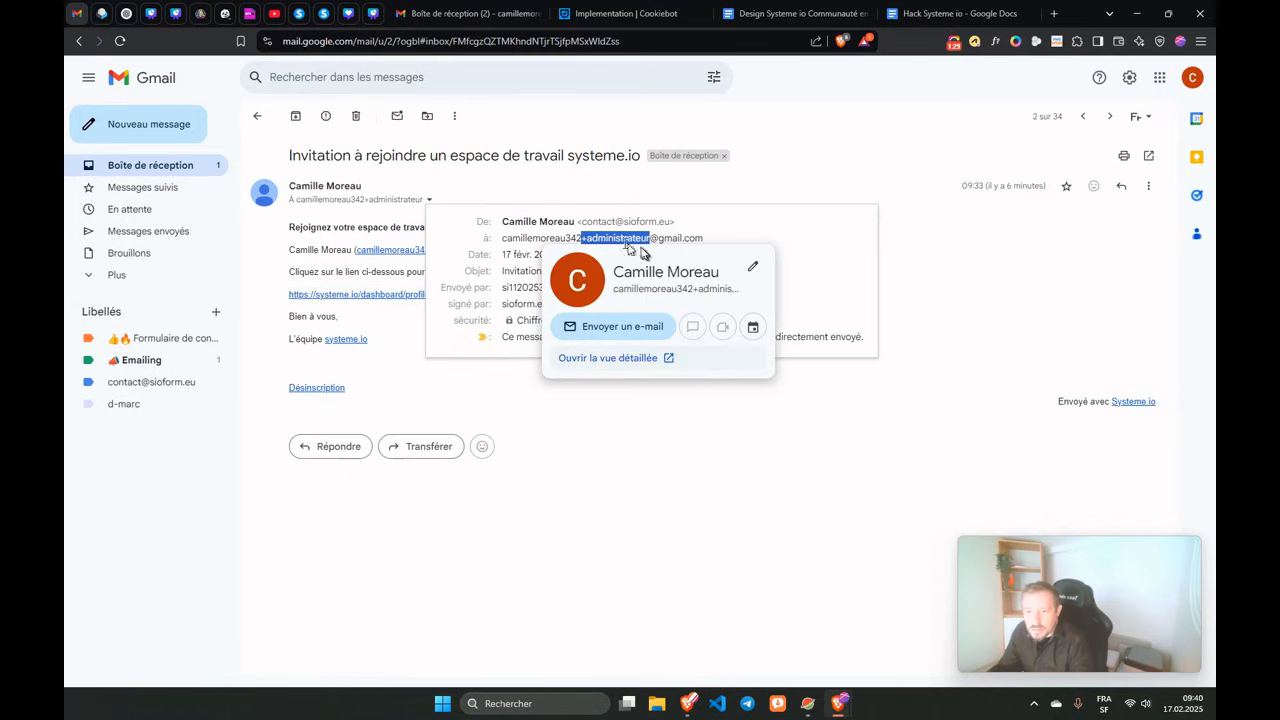
left_click(266, 232)
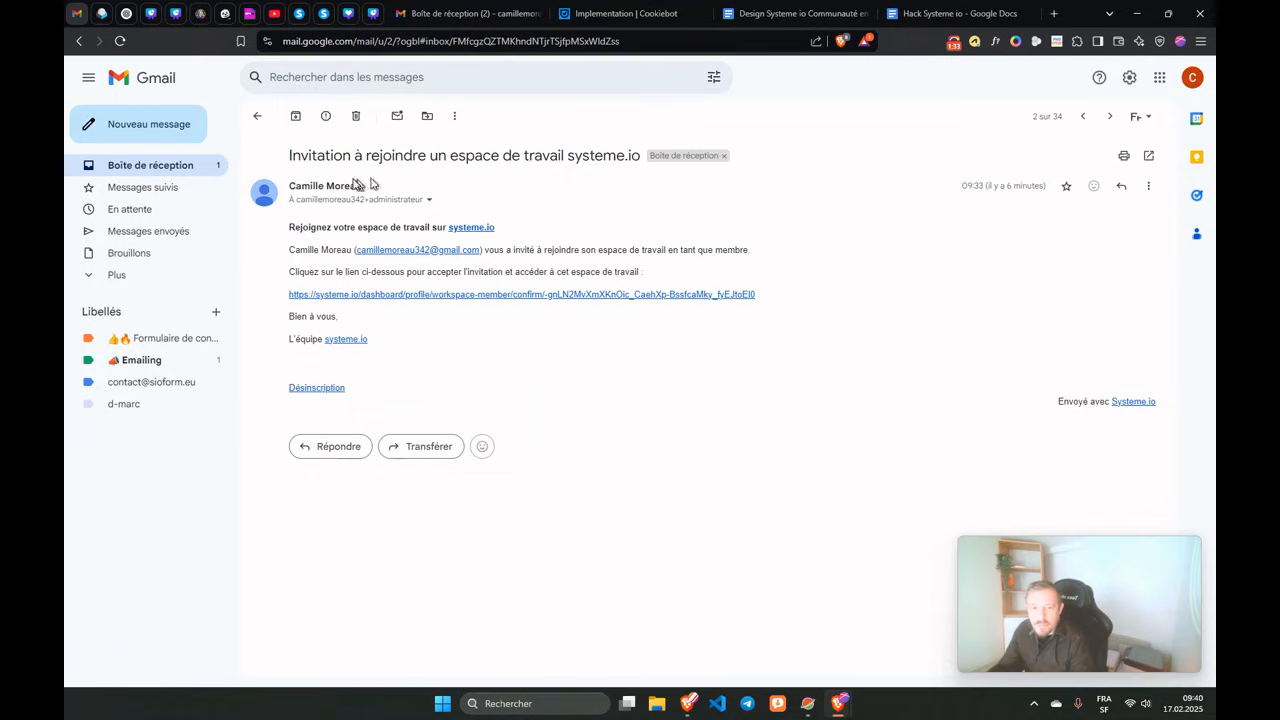
Check the signed-in Google account's address, then return to the Systeme.io funnels window.
left_click(1192, 77)
triple_click(1013, 121)
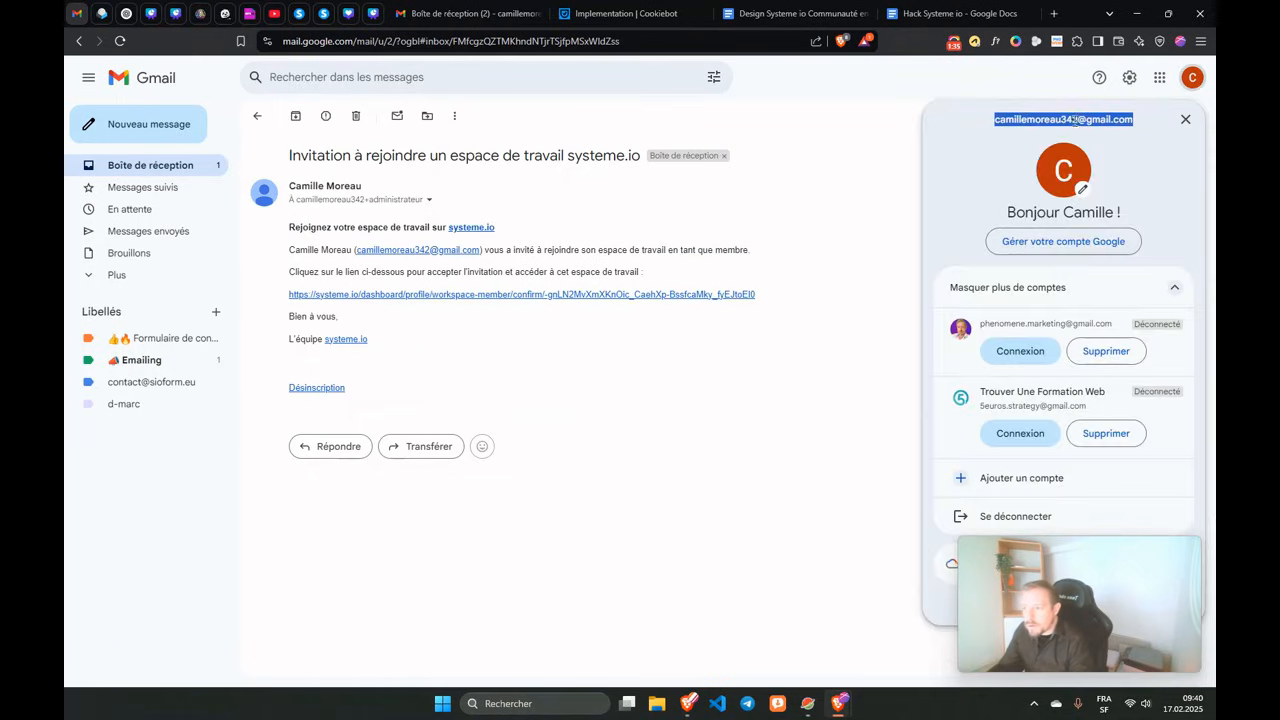
left_click(899, 122)
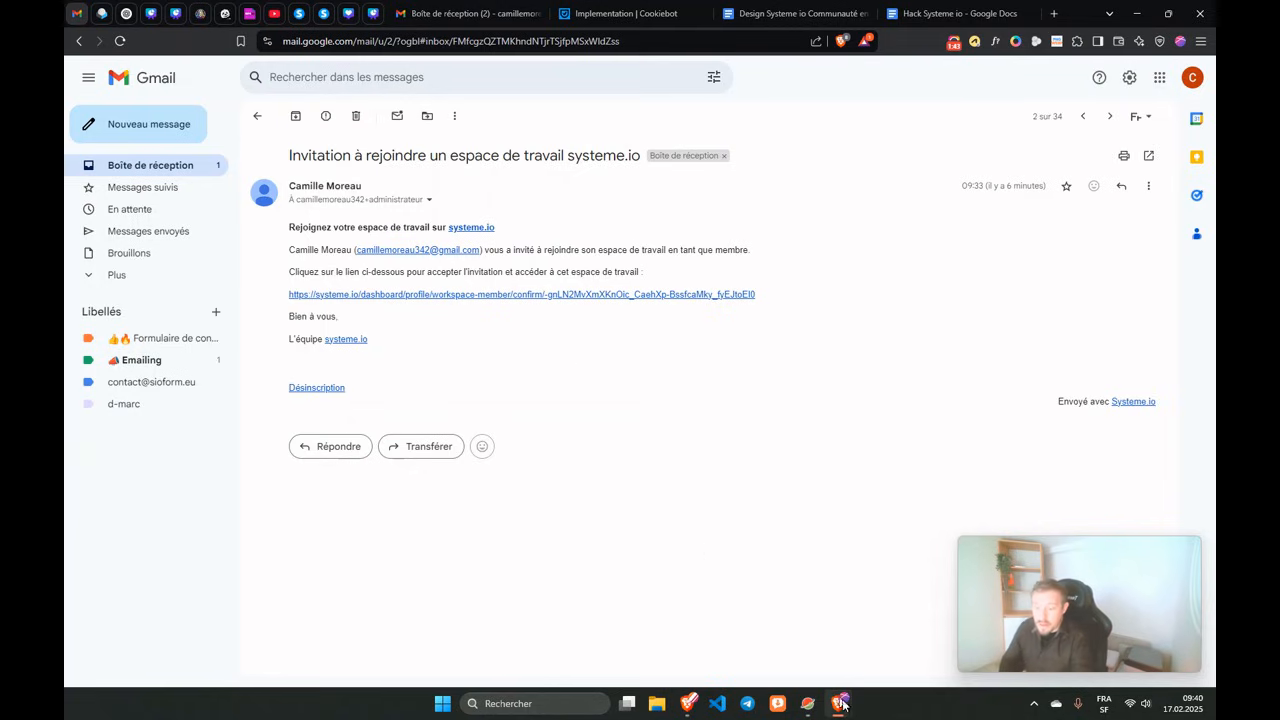
mouse_move(838, 706)
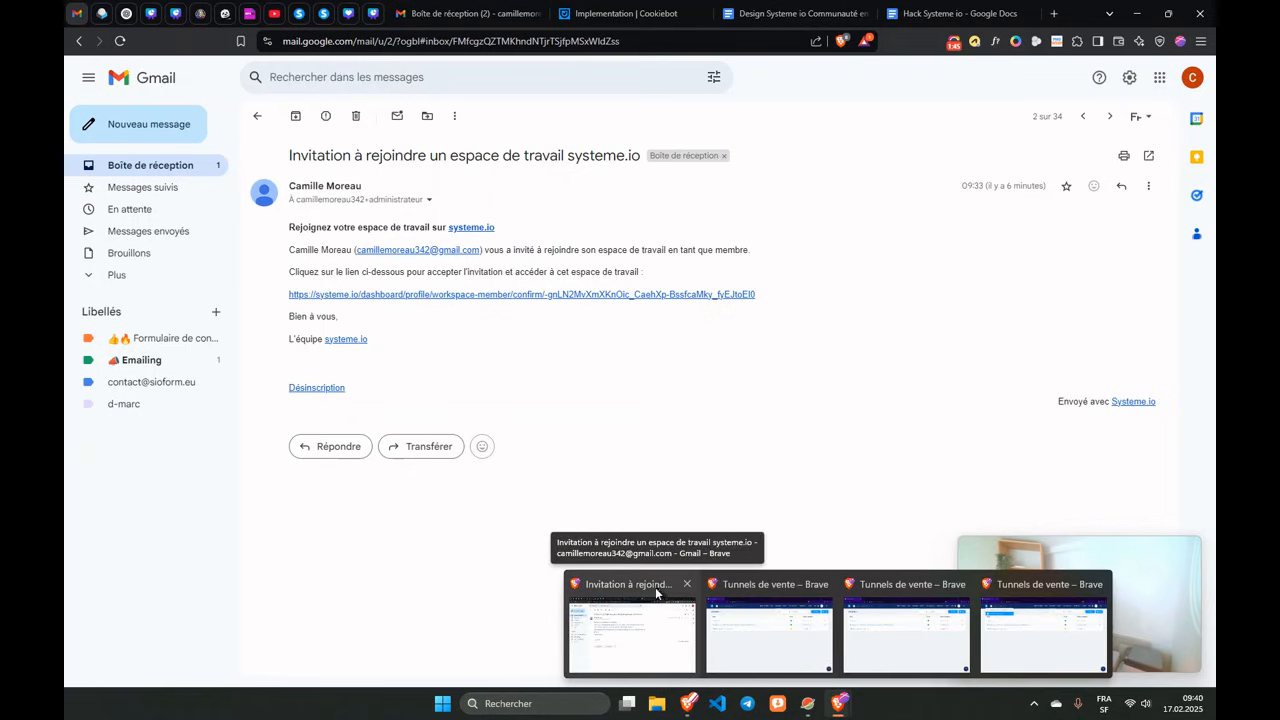
left_click(735, 600)
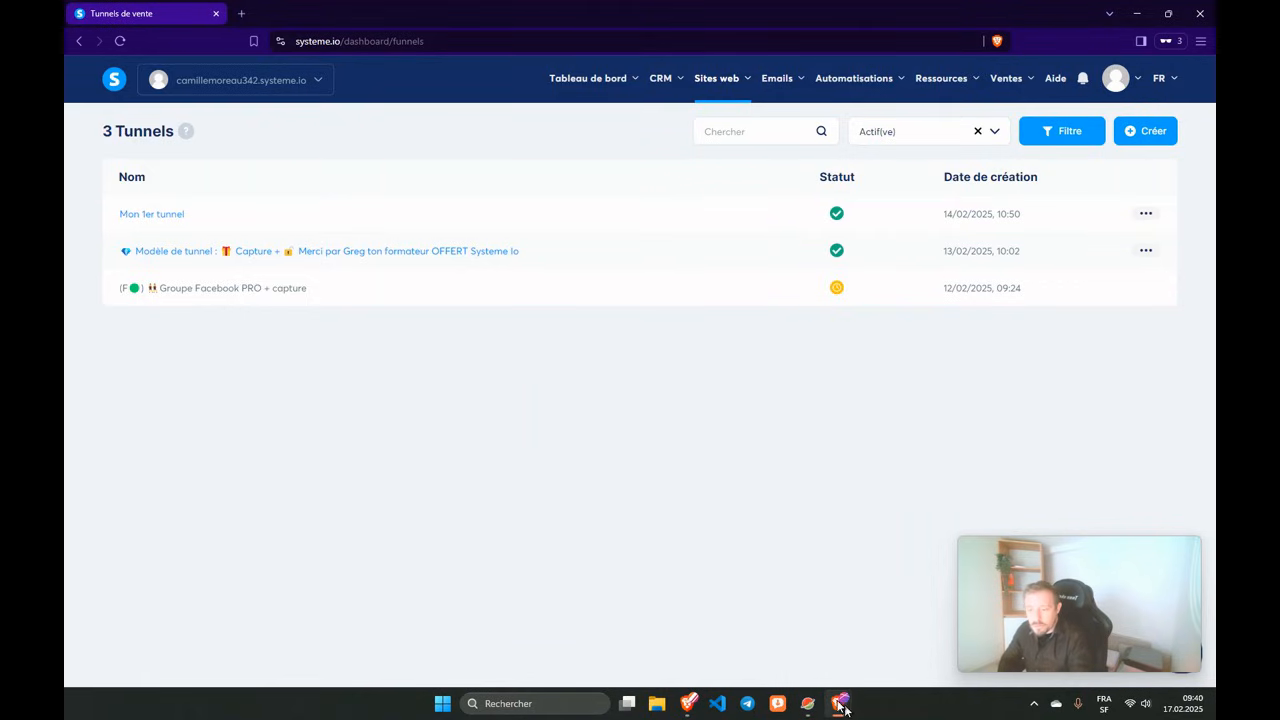
Reload the members page to confirm two accepted invitations and one still unconfirmed.
mouse_move(842, 706)
left_click(660, 589)
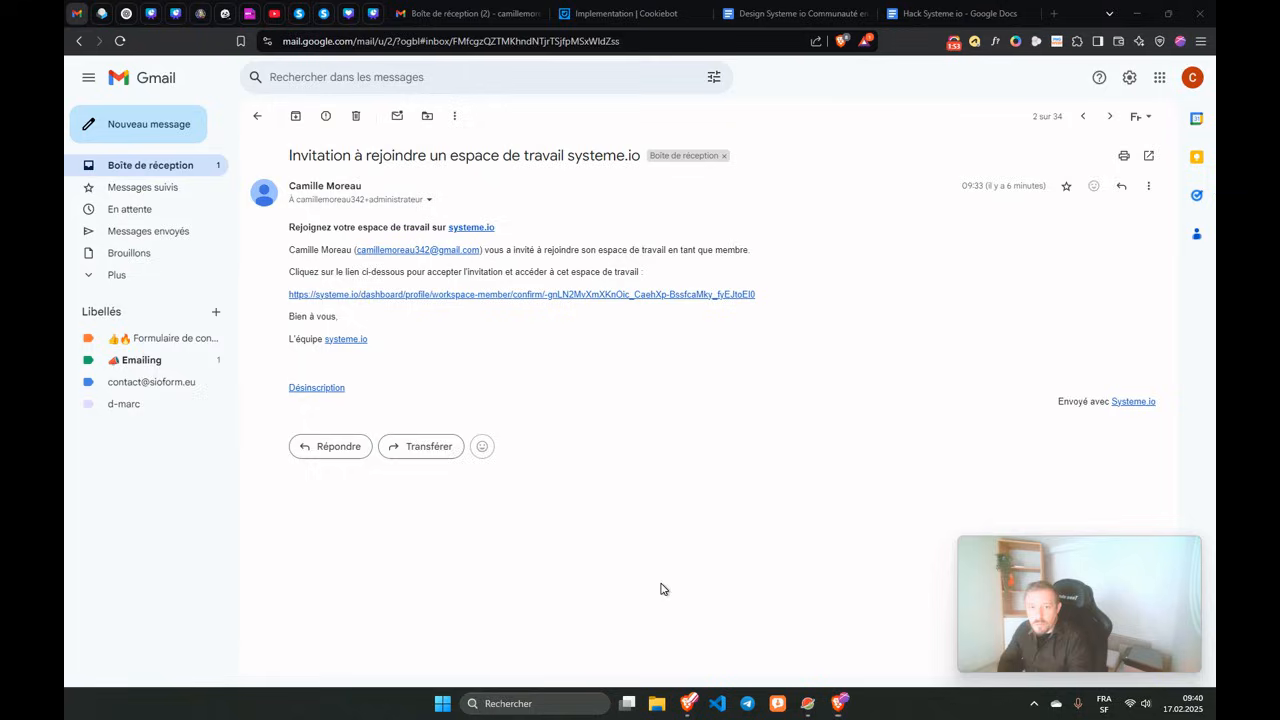
left_click(323, 14)
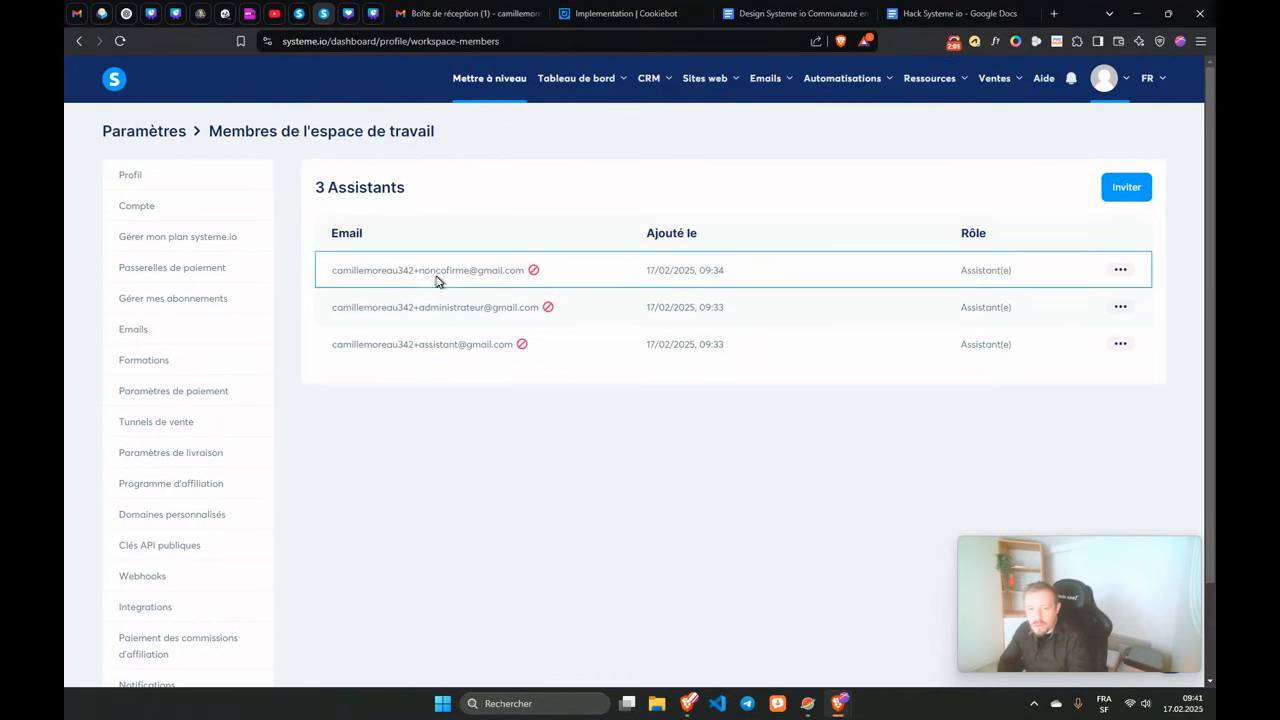
left_click(120, 41)
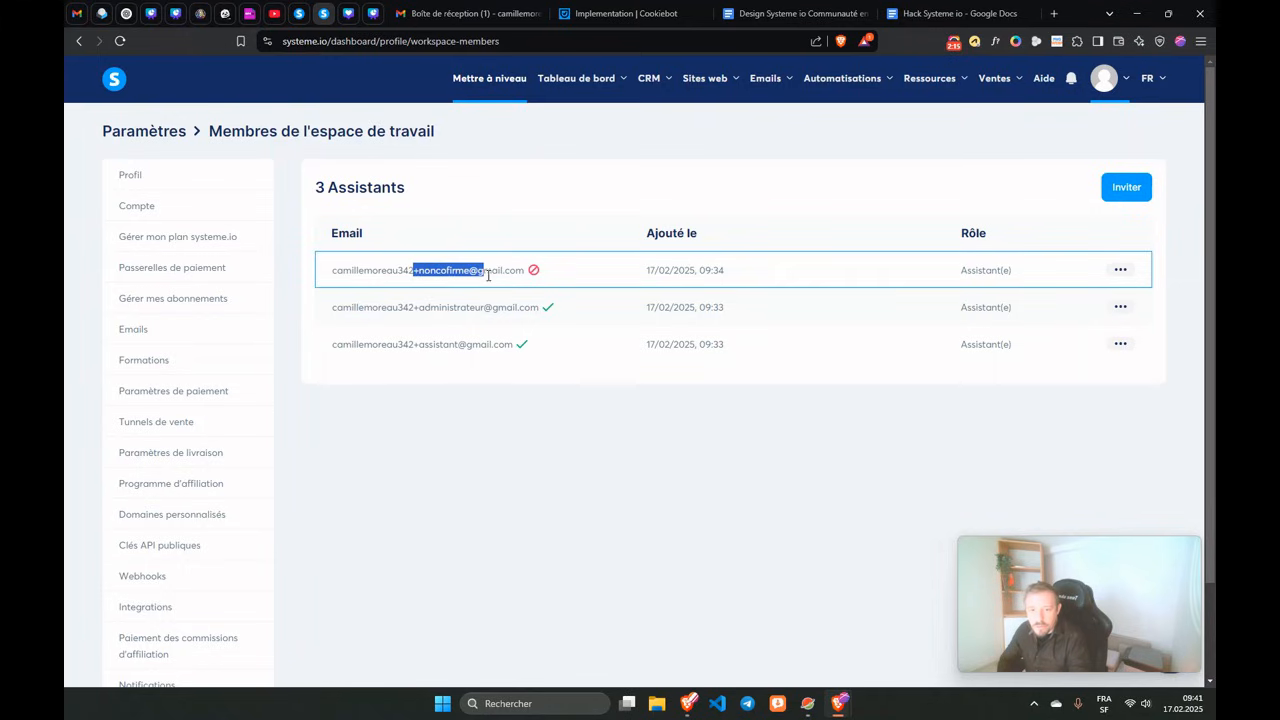
left_click(78, 15)
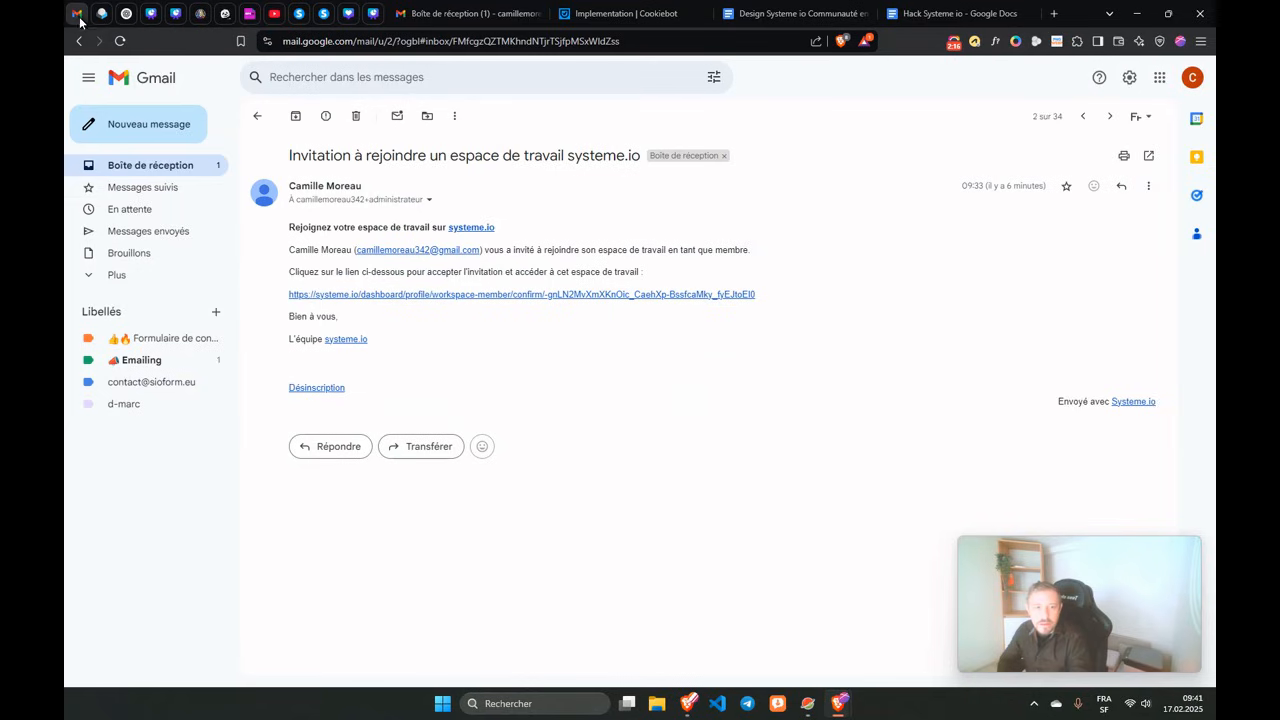
left_click(138, 167)
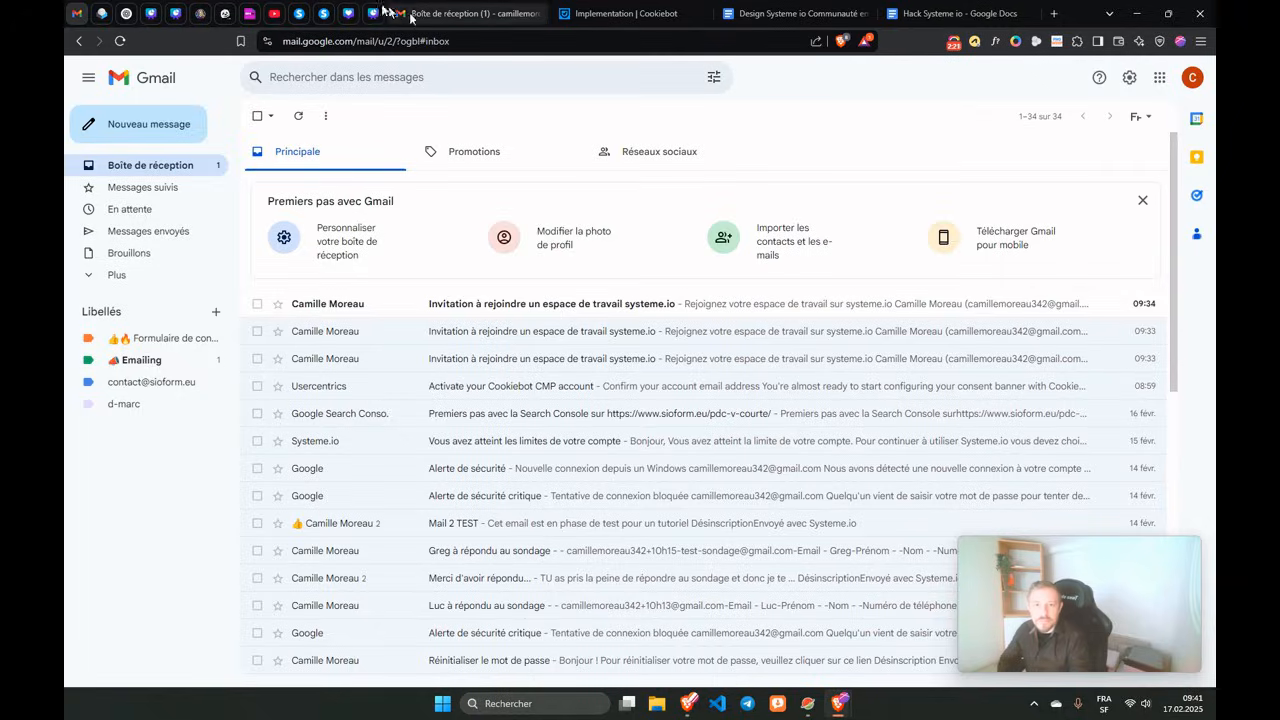
left_click(323, 13)
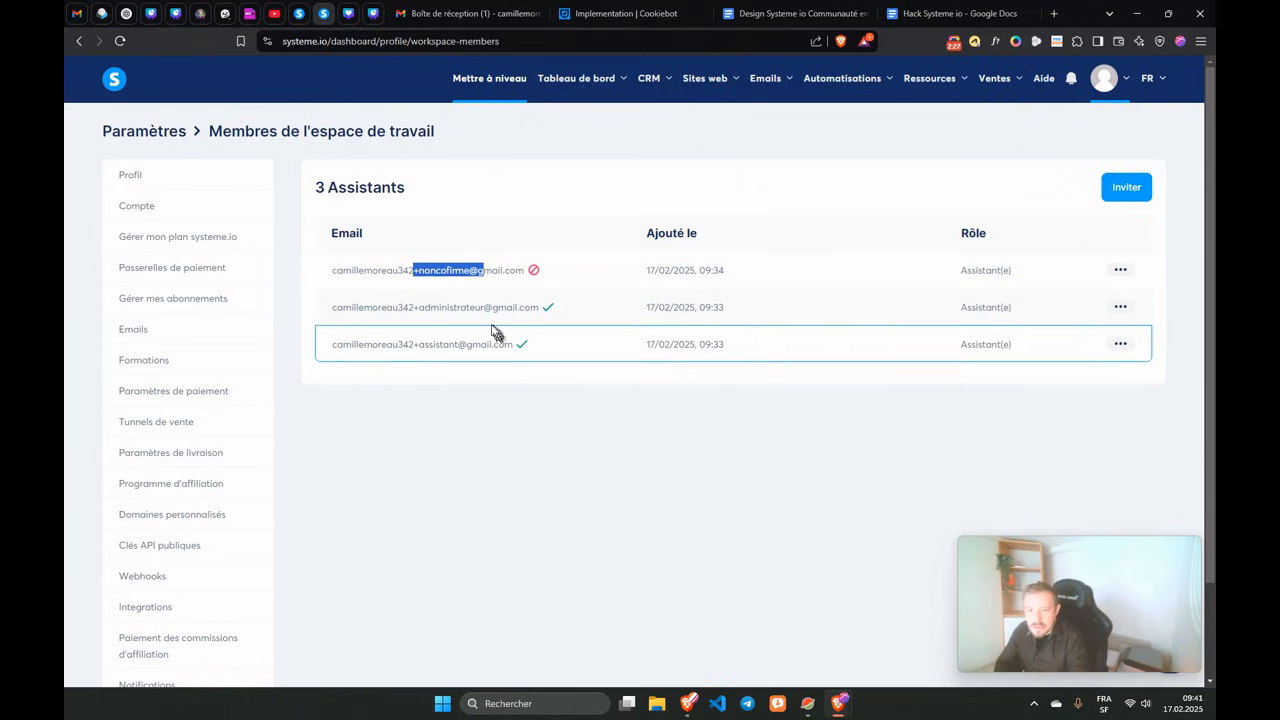
Change the administrateur member's role to Administrateur and save it.
left_click(1112, 312)
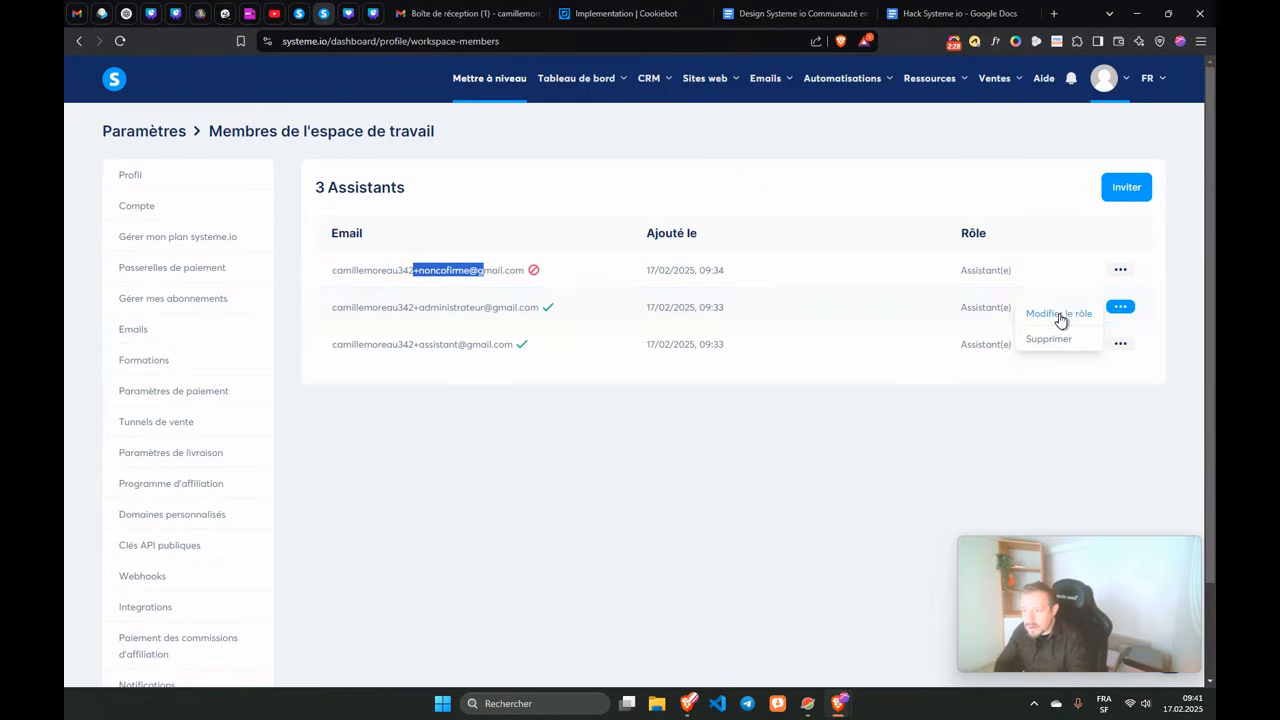
left_click(1063, 318)
left_click(545, 364)
left_click(488, 424)
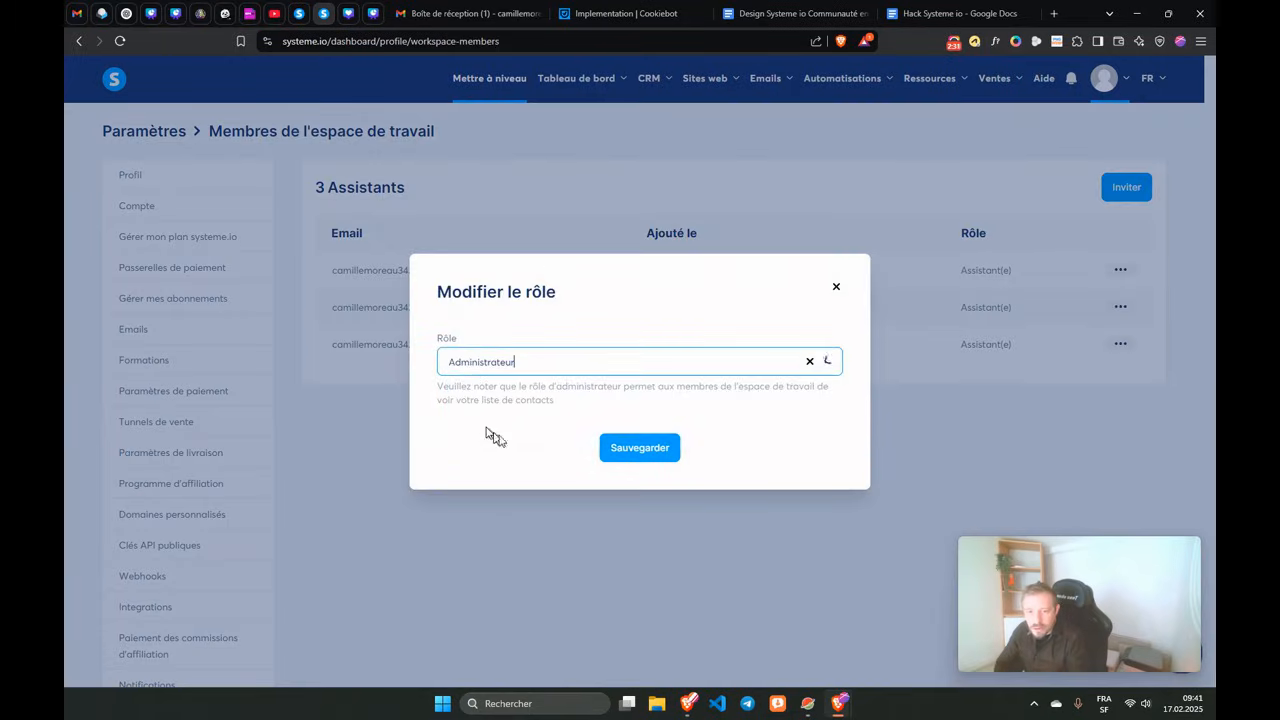
left_click(617, 450)
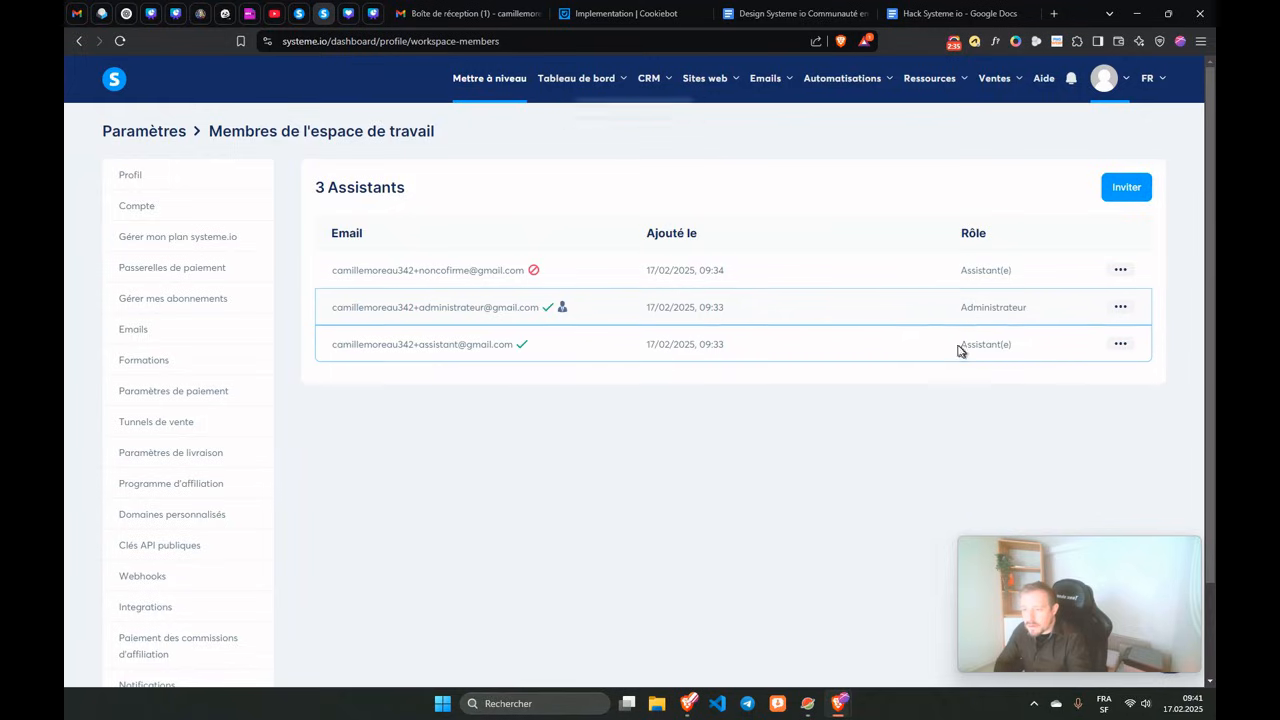
mouse_move(562, 311)
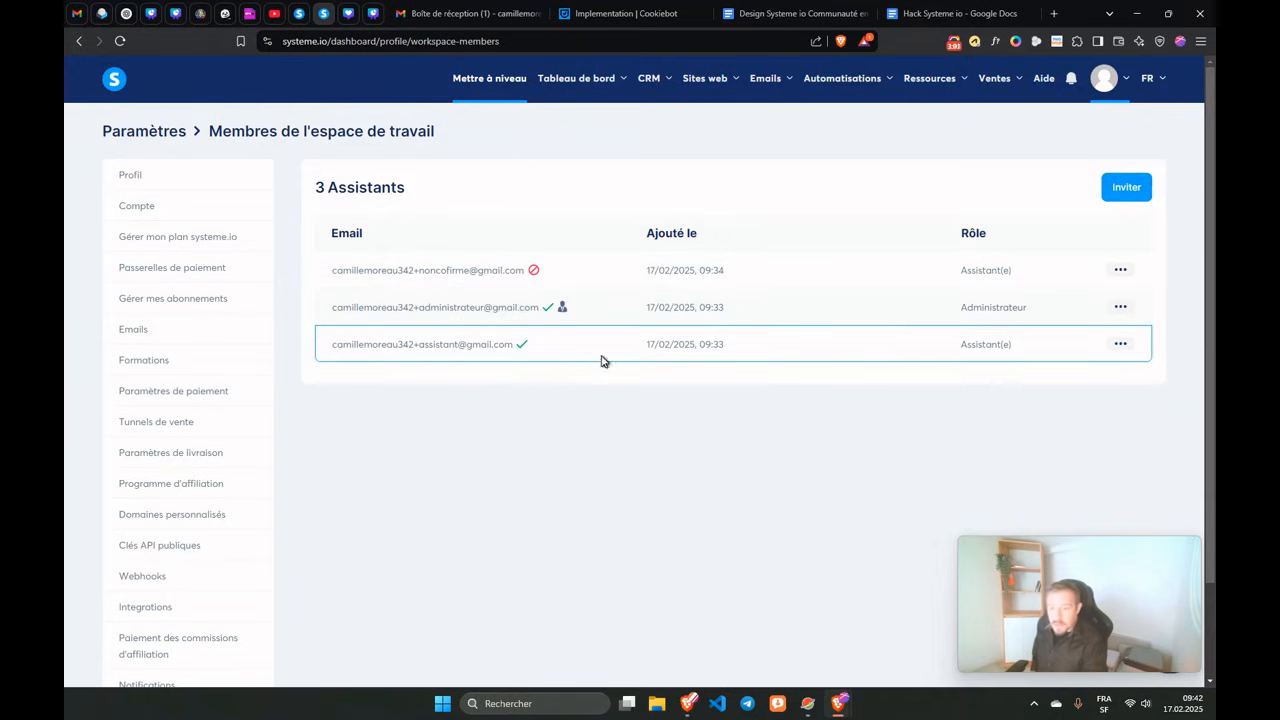
mouse_move(837, 701)
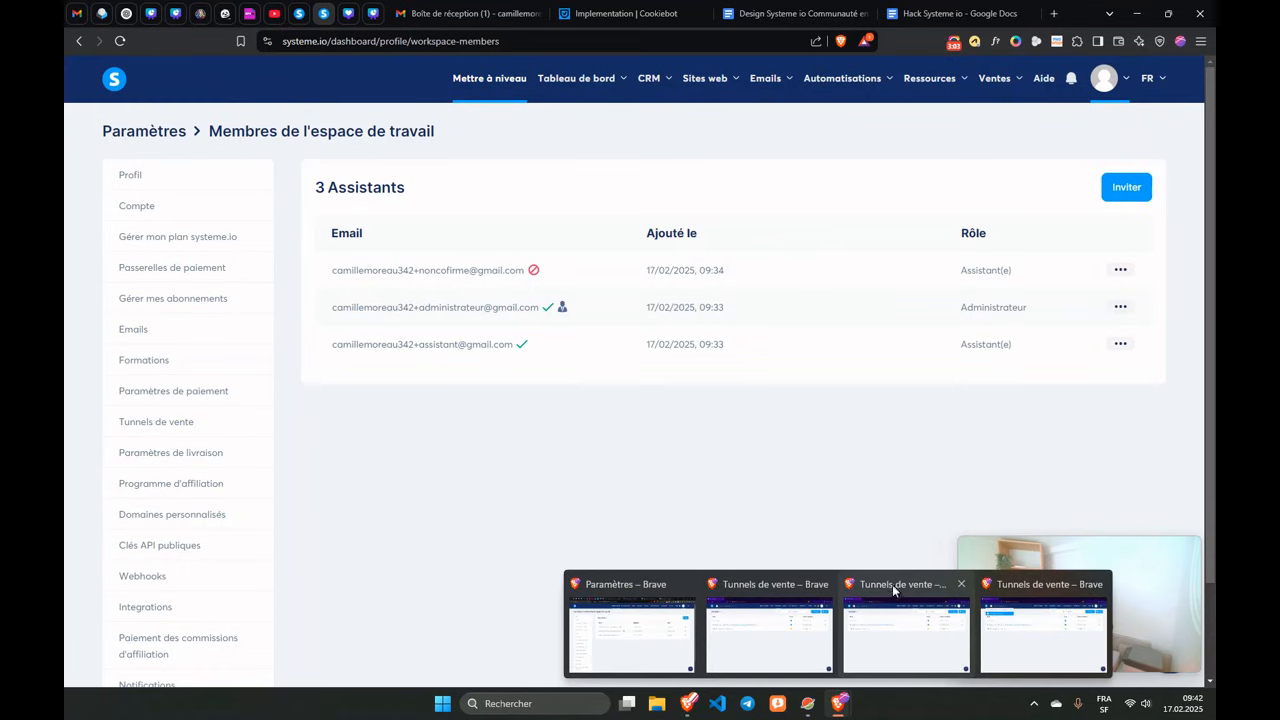
Cycle through the open browser windows, checking each one's workspace list.
left_click(729, 589)
left_click(314, 86)
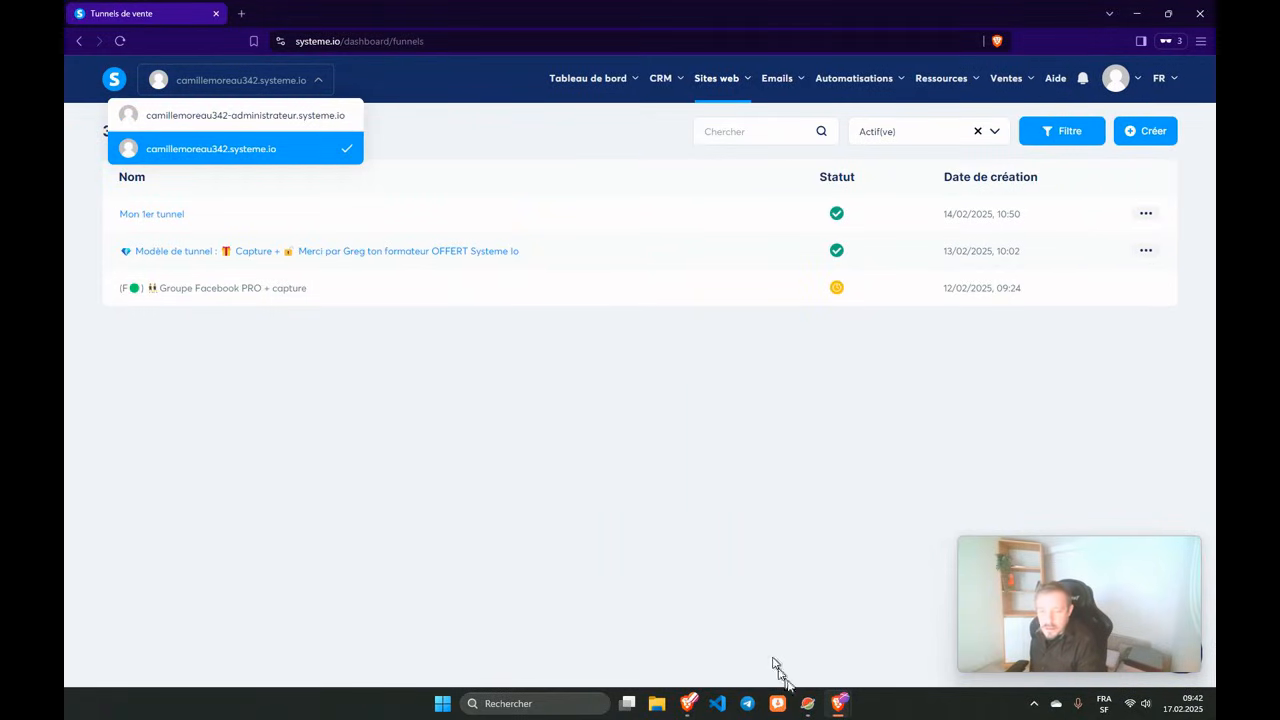
left_click(841, 710)
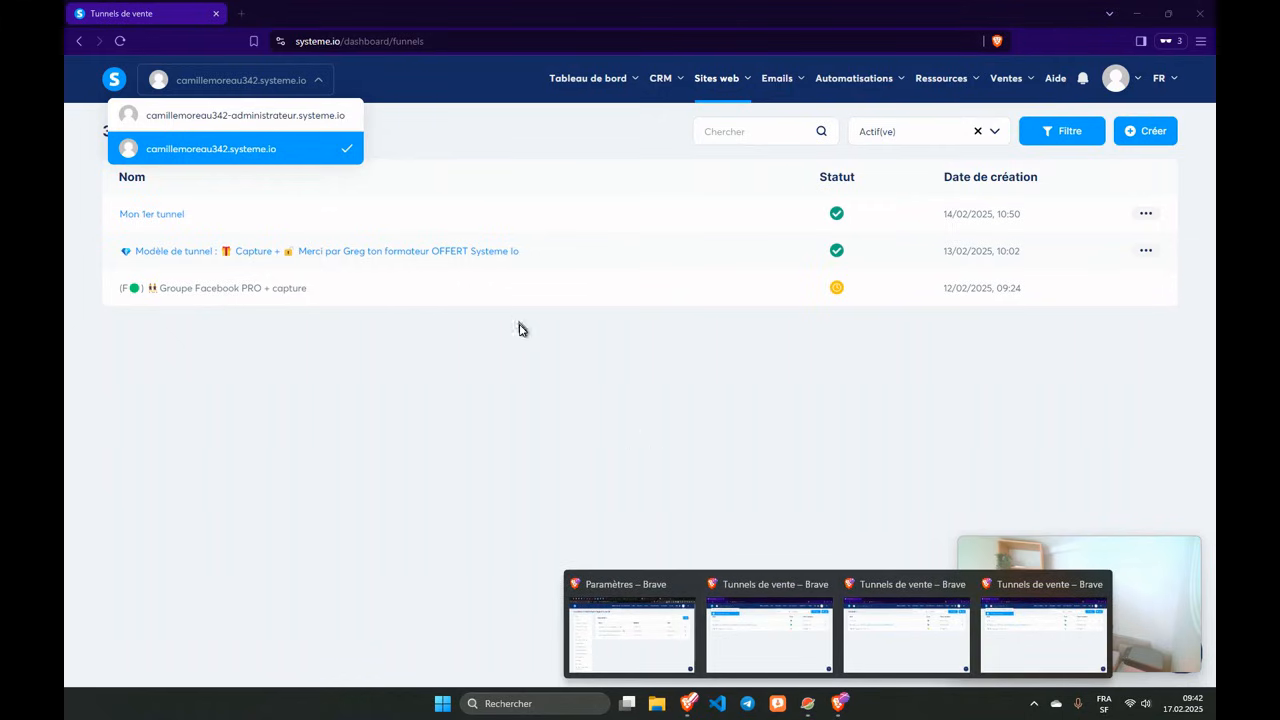
left_click(905, 590)
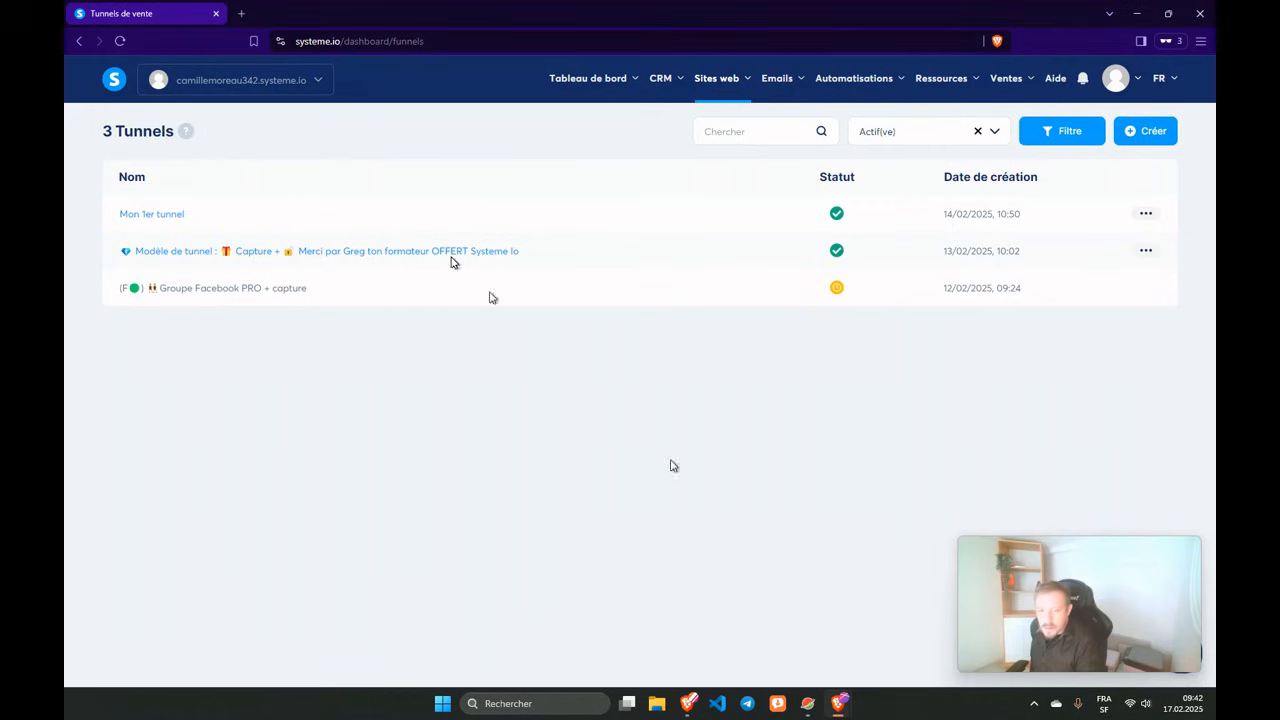
left_click(281, 84)
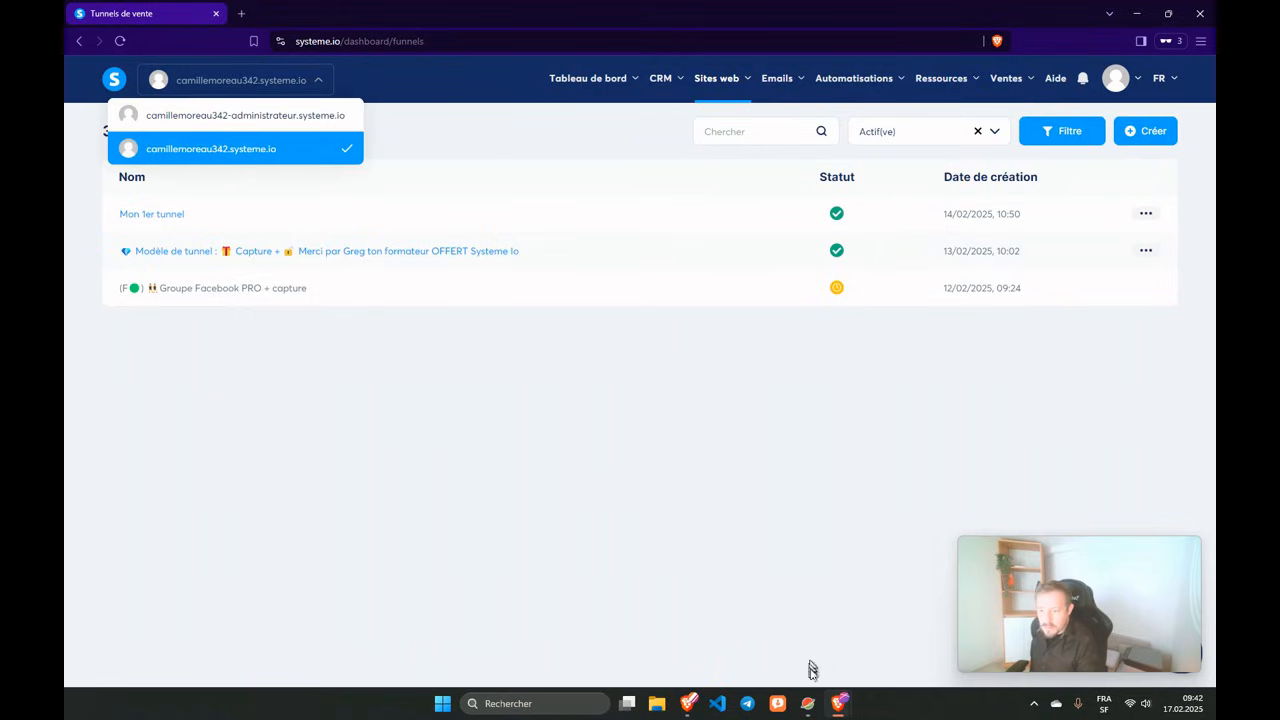
left_click(840, 705)
left_click(1008, 594)
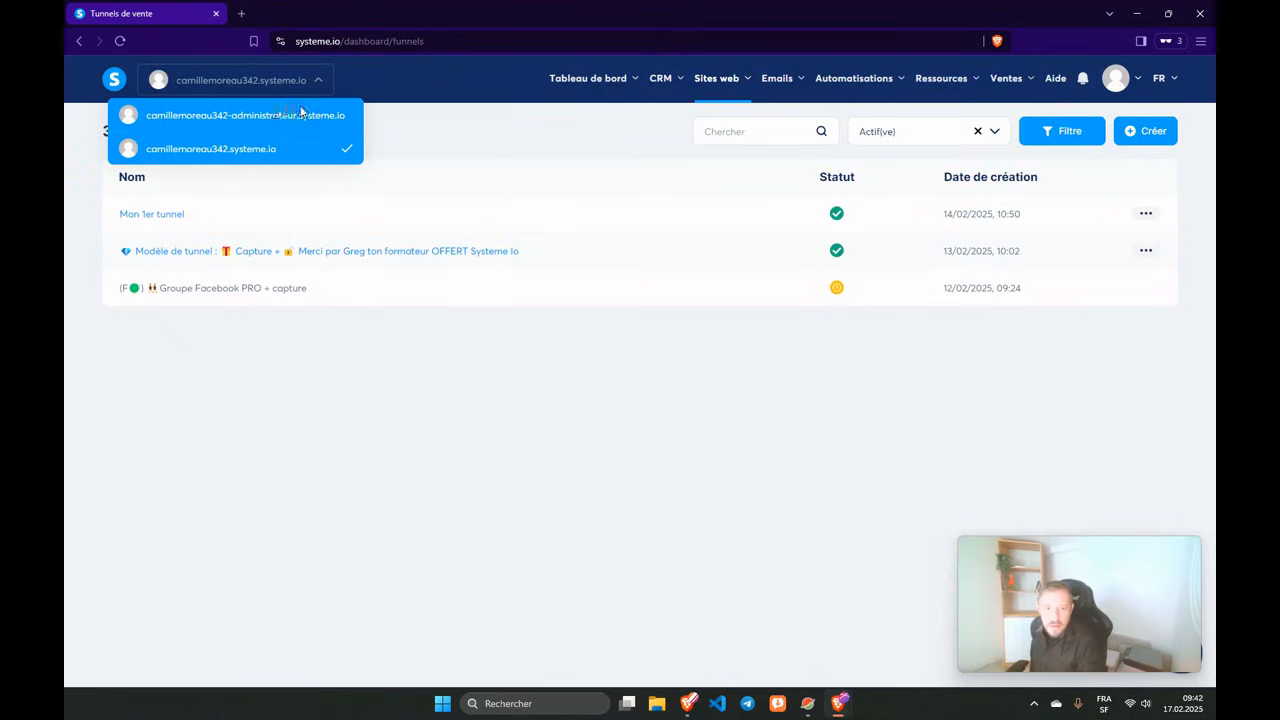
left_click(270, 62)
left_click(282, 78)
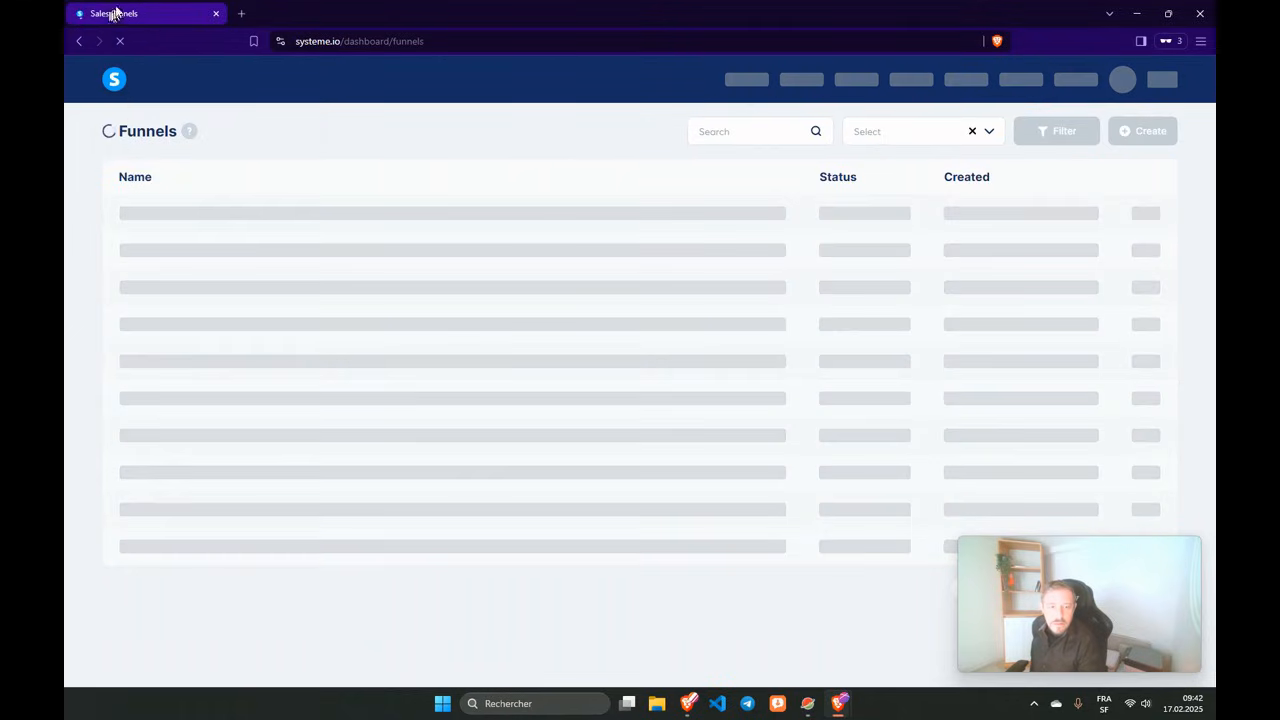
left_click(232, 88)
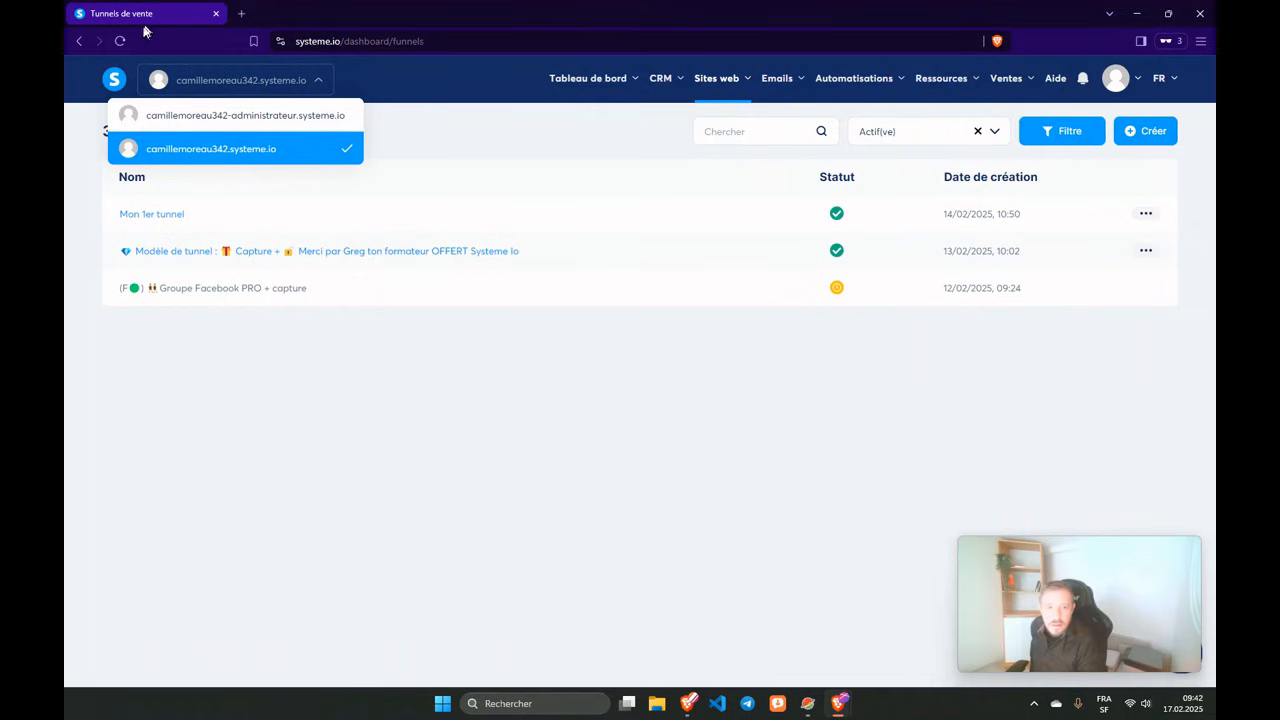
Reload the funnels page and recheck its workspaces, then close that window for the Gmail inbox.
left_click(119, 41)
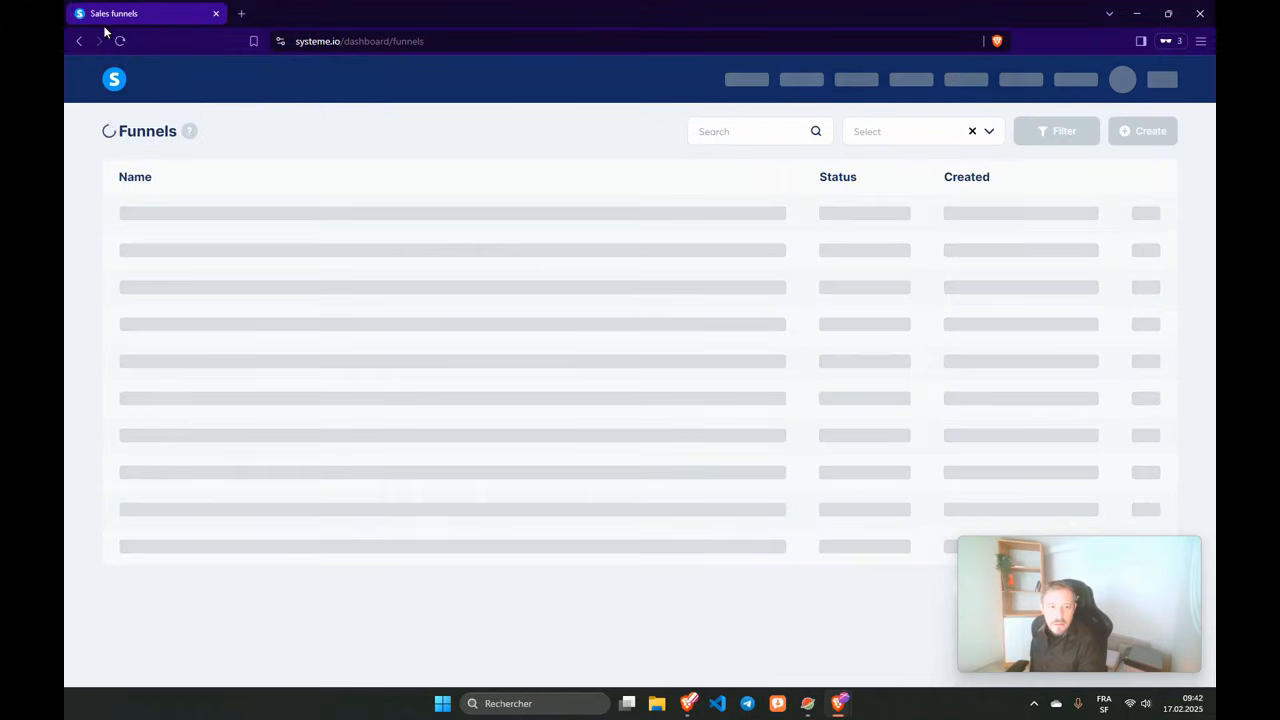
left_click(204, 79)
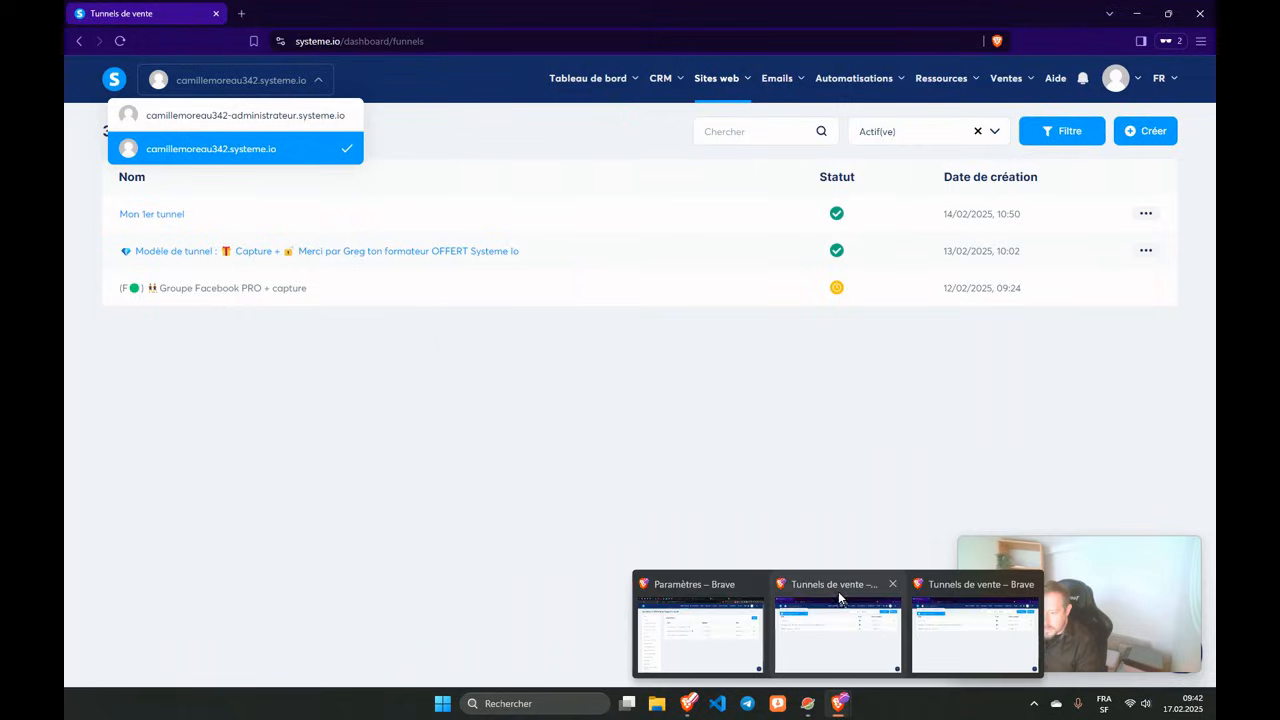
left_click(118, 41)
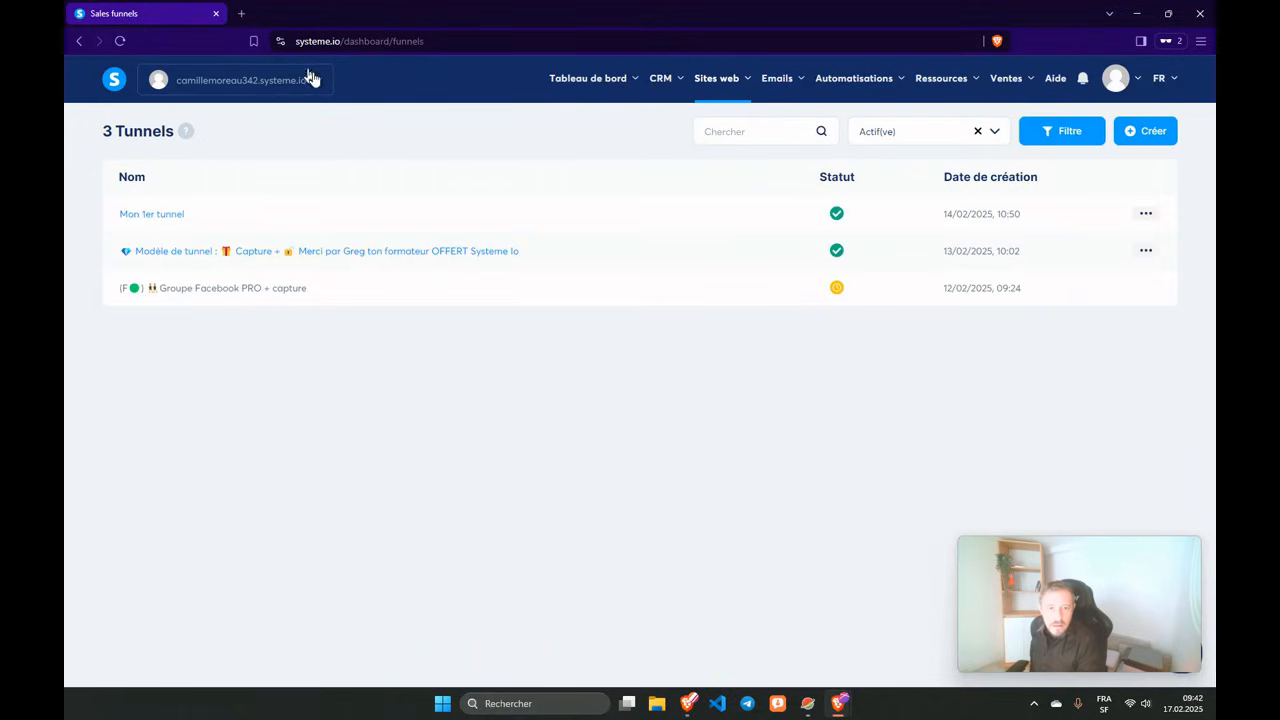
left_click(312, 80)
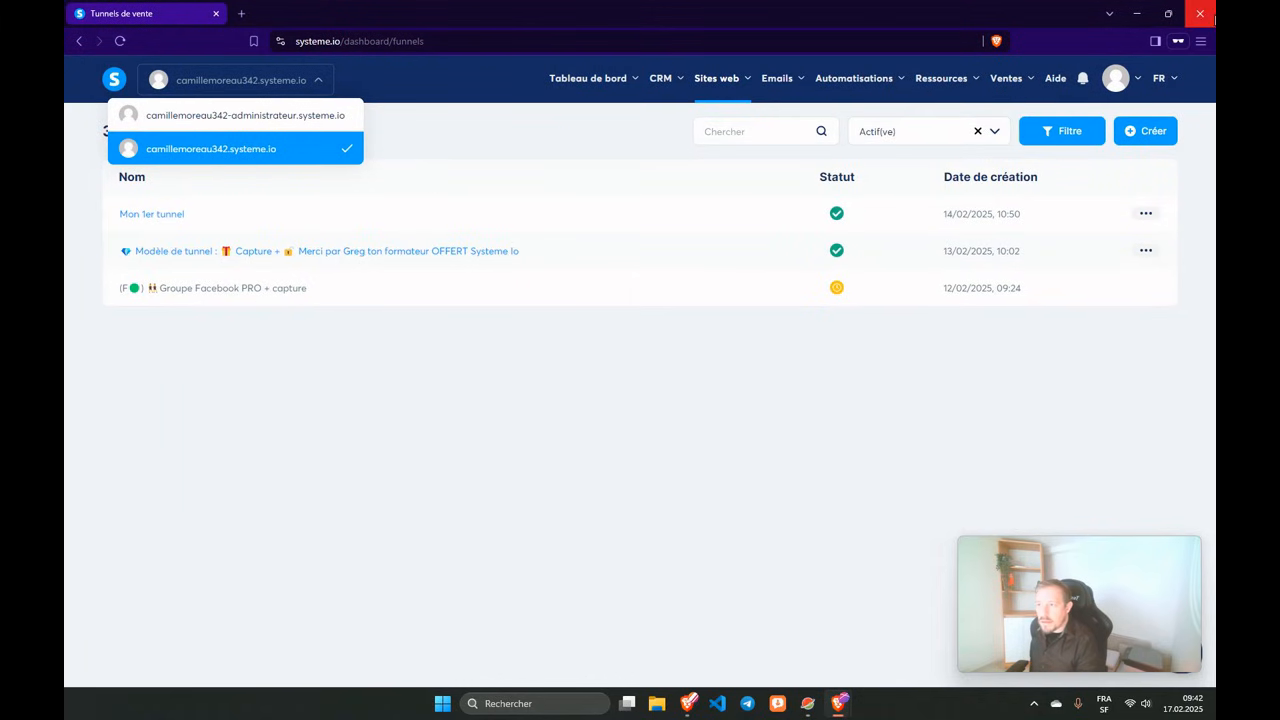
left_click(1200, 13)
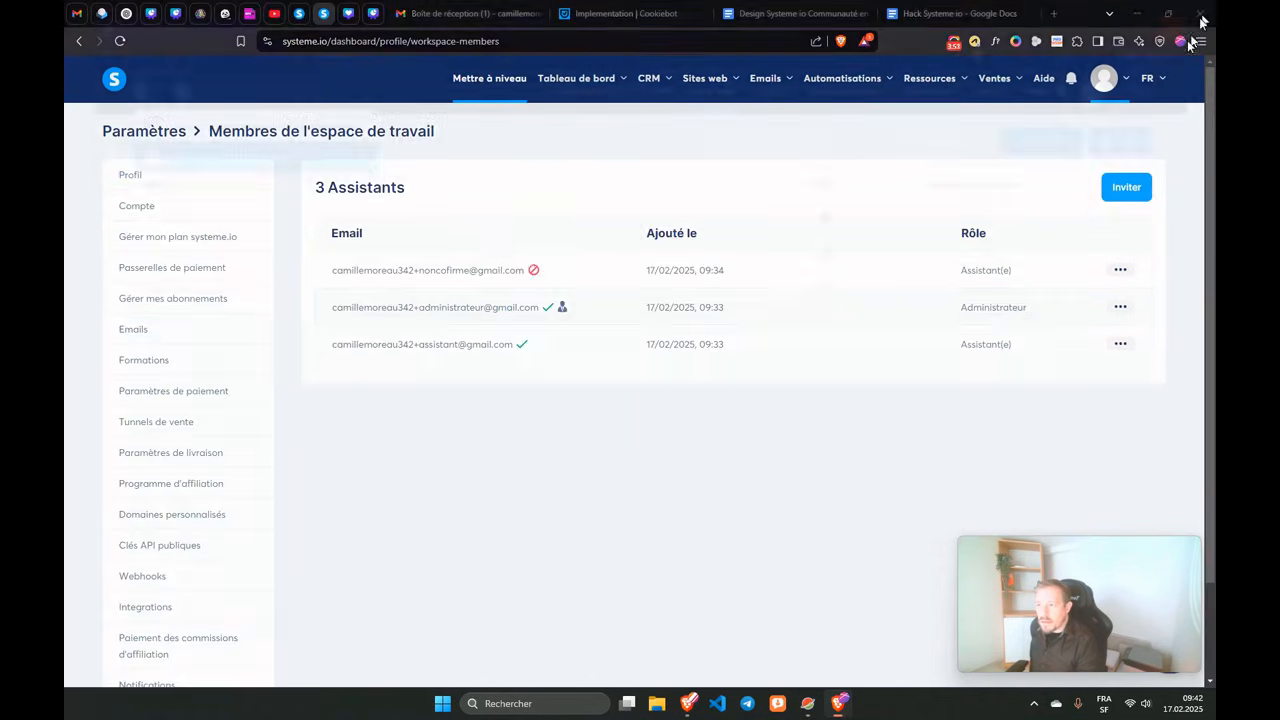
left_click(80, 14)
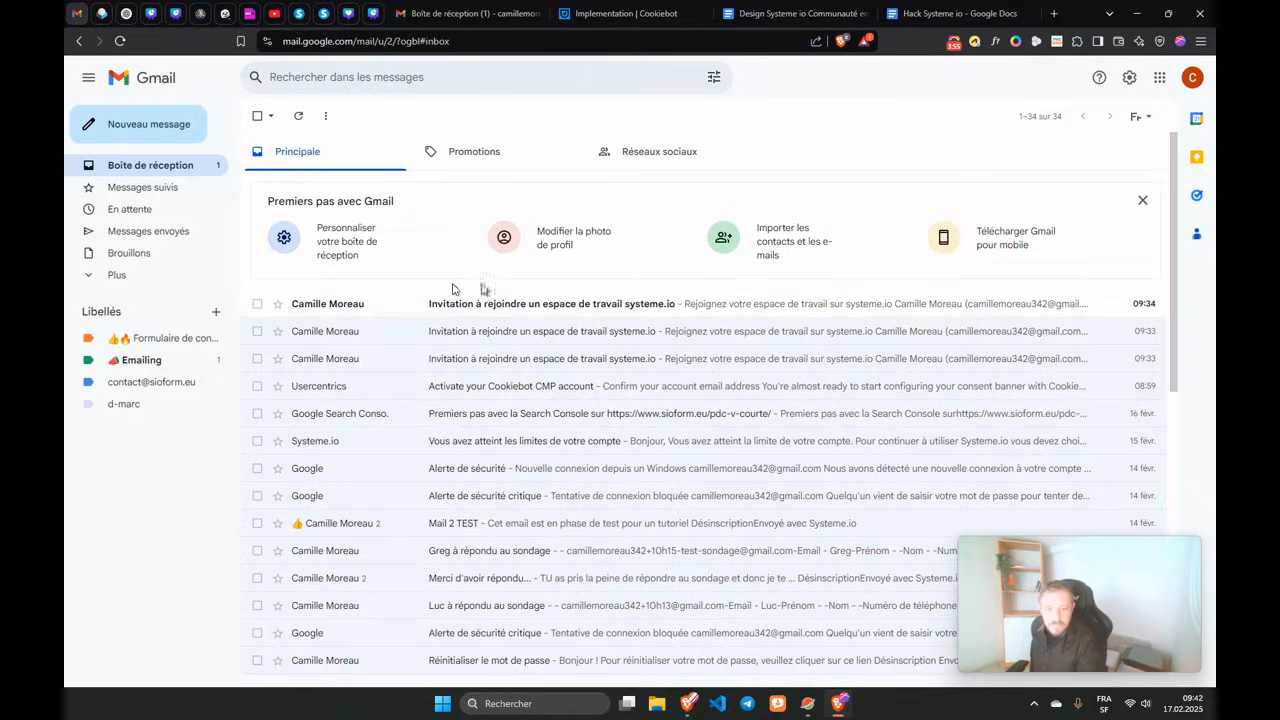
Open the 09:33 'Invitation à rejoindre un espace de travail' email and select its acceptance link.
left_click(410, 358)
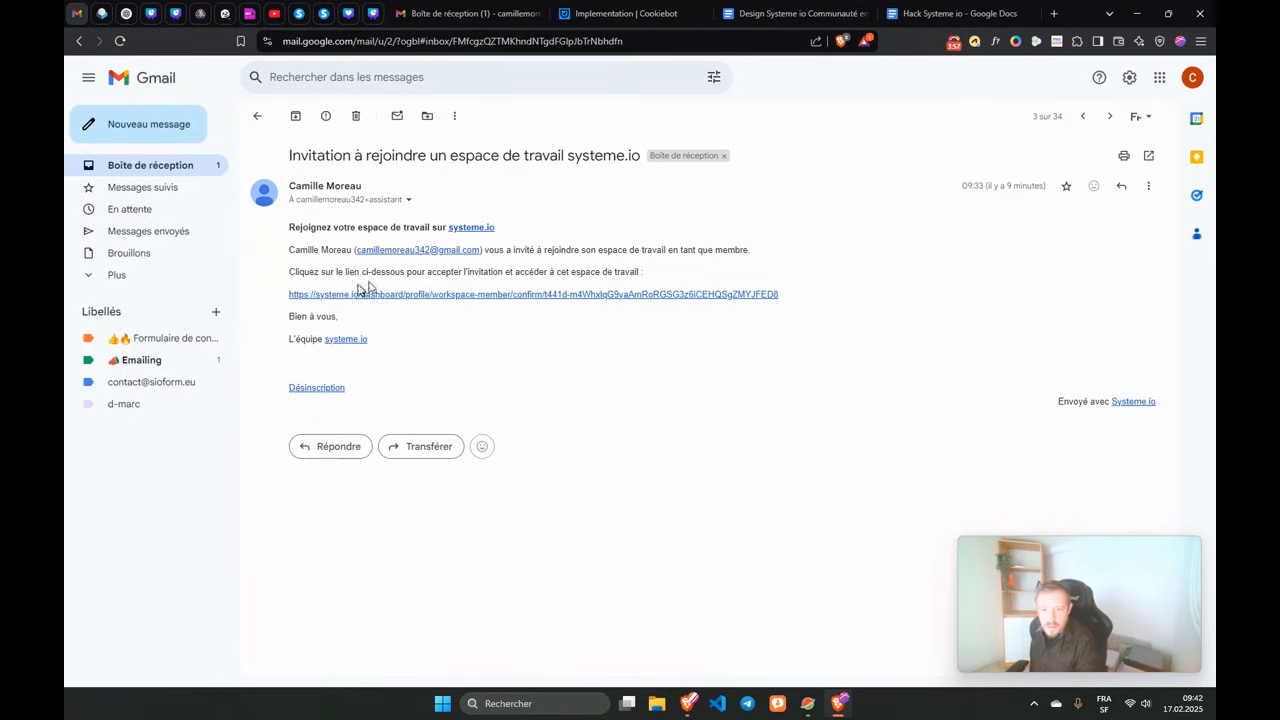
left_click_drag(285, 296, 786, 294)
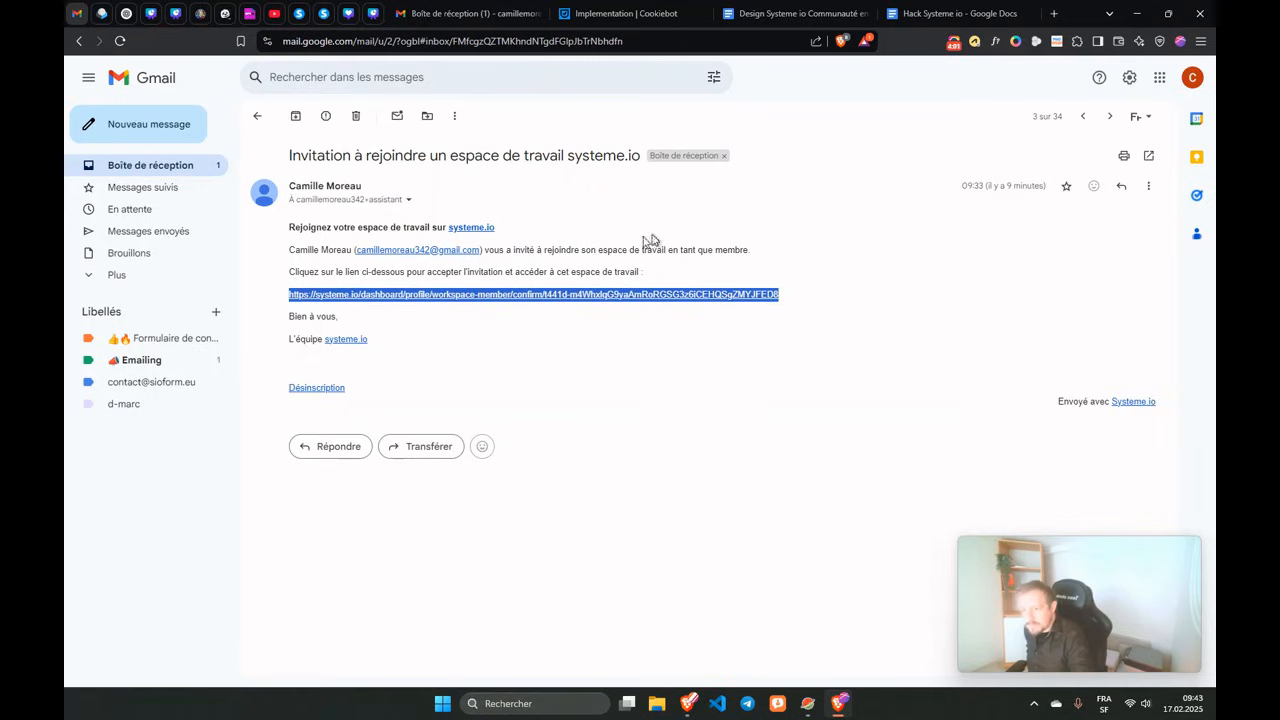
left_click(1200, 41)
Load the assistant invitation link in a new private browsing window.
left_click(989, 144)
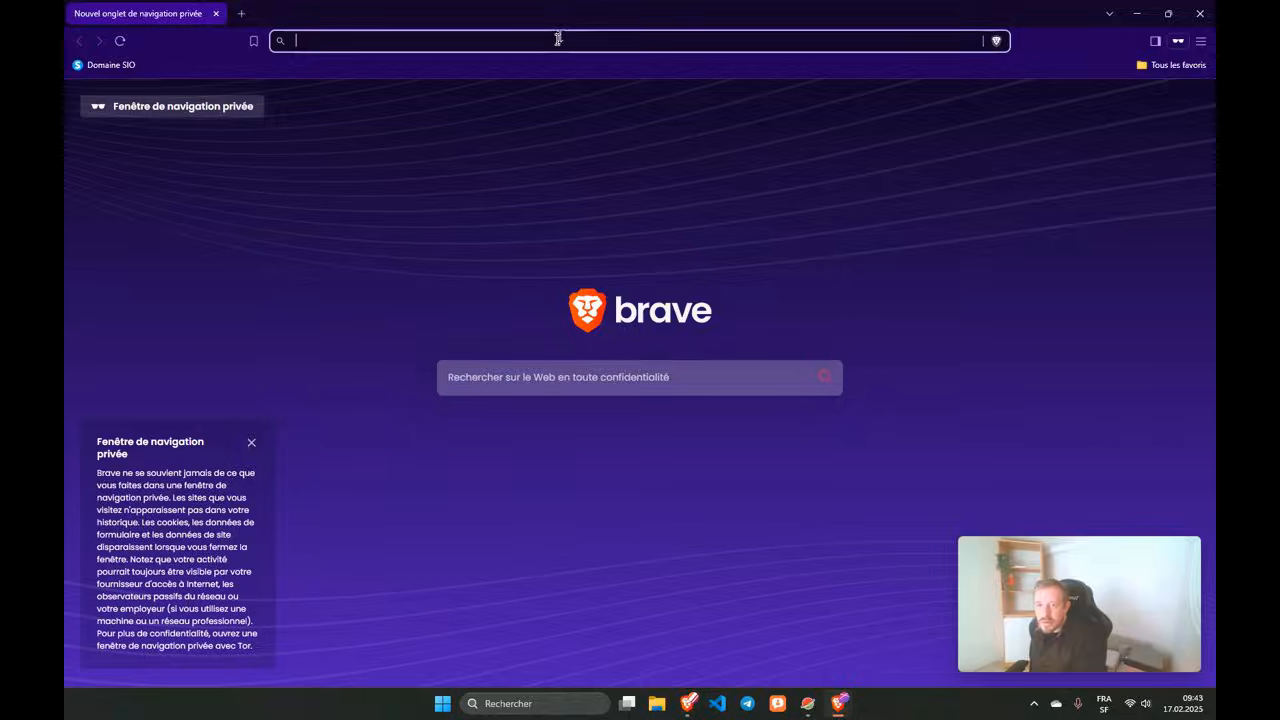
key("ctrl+v")
key("Return")
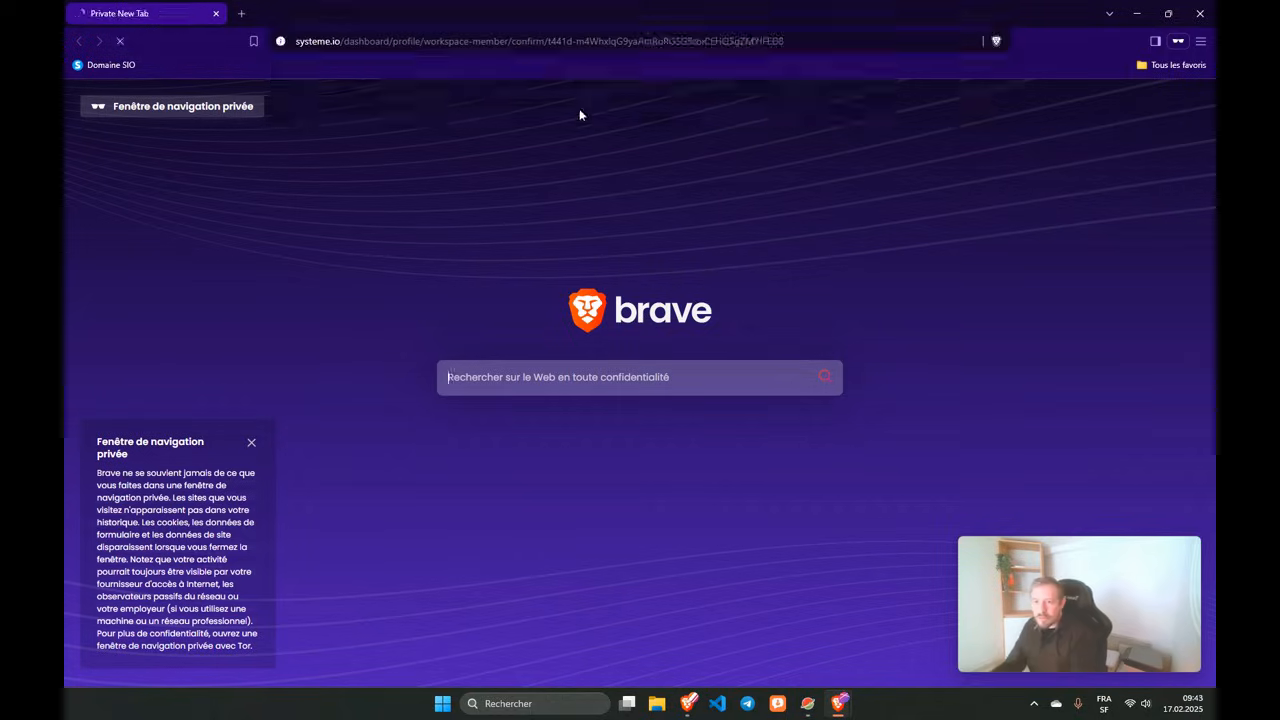
Sign in with the assistant invitee's e-mail address and the account password.
left_click(540, 308)
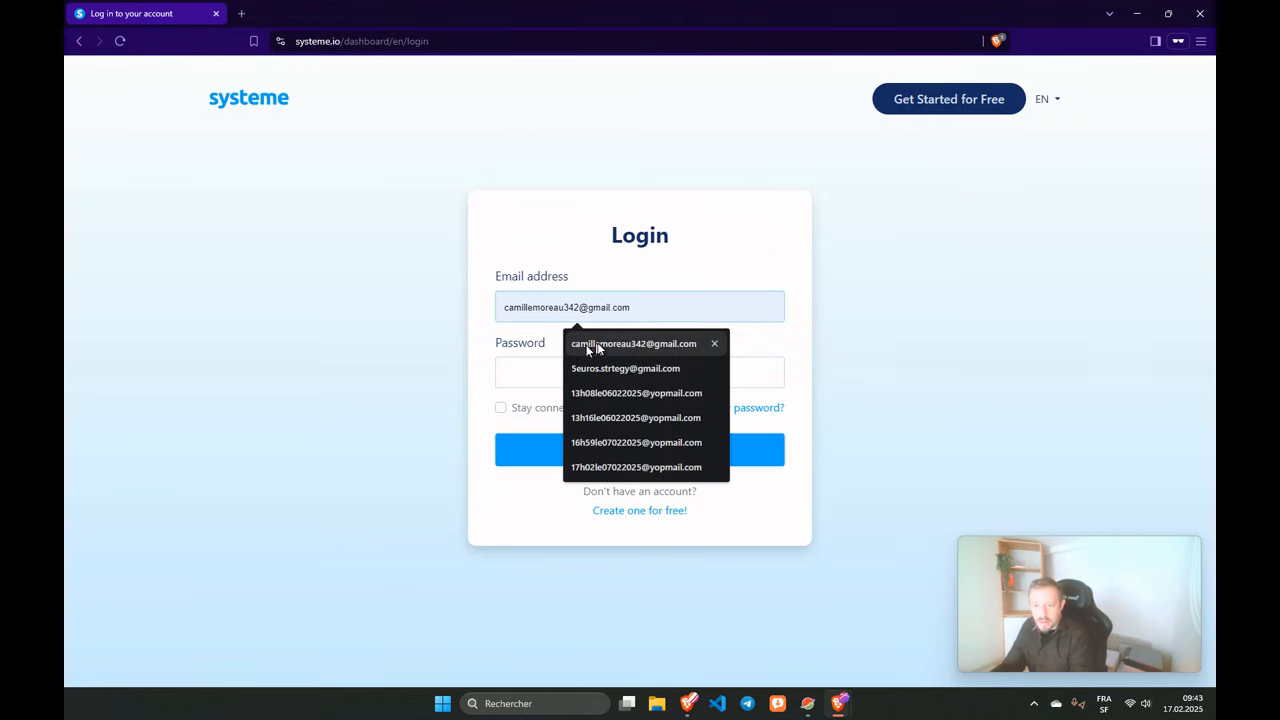
left_click(590, 345)
left_click(594, 307)
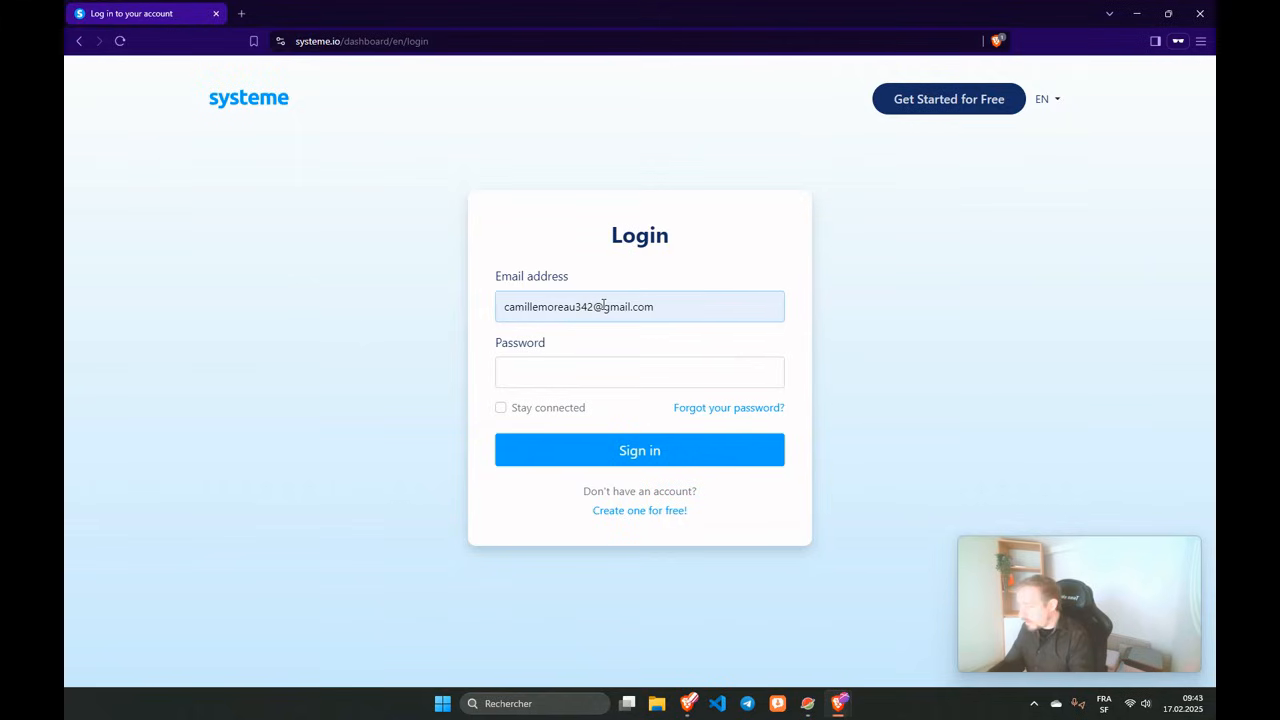
type("+sssistant")
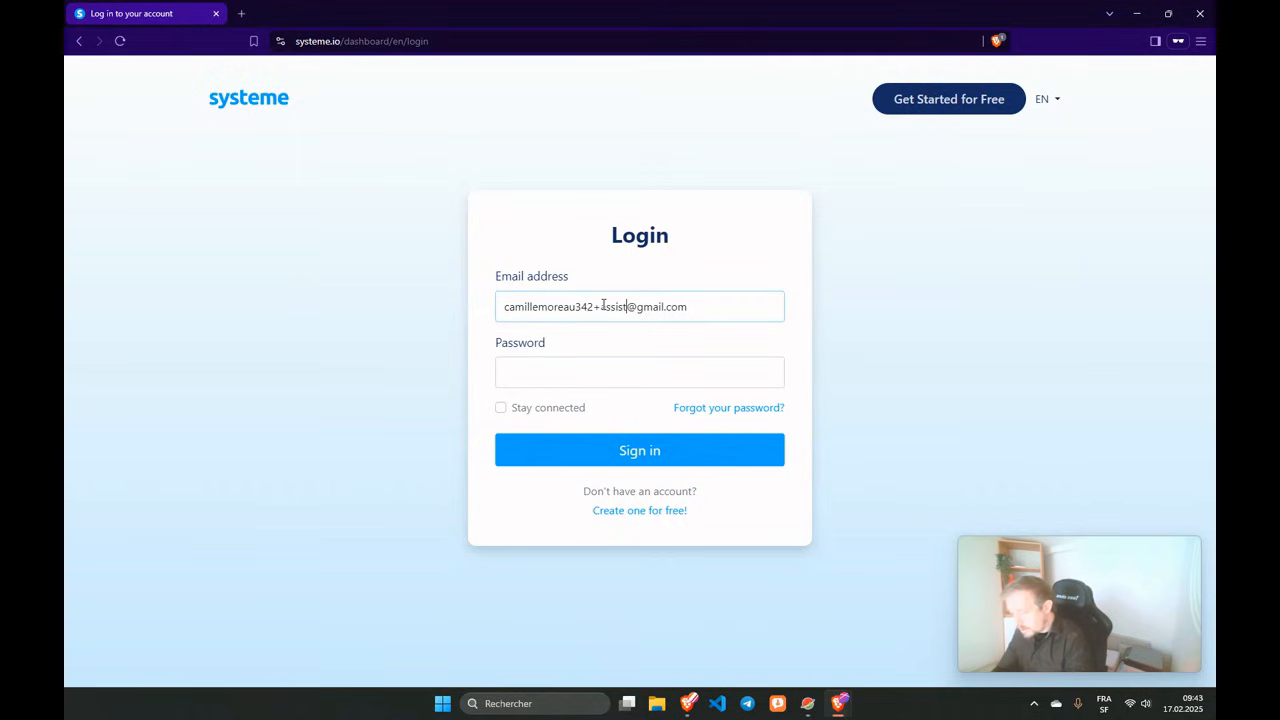
left_click(541, 371)
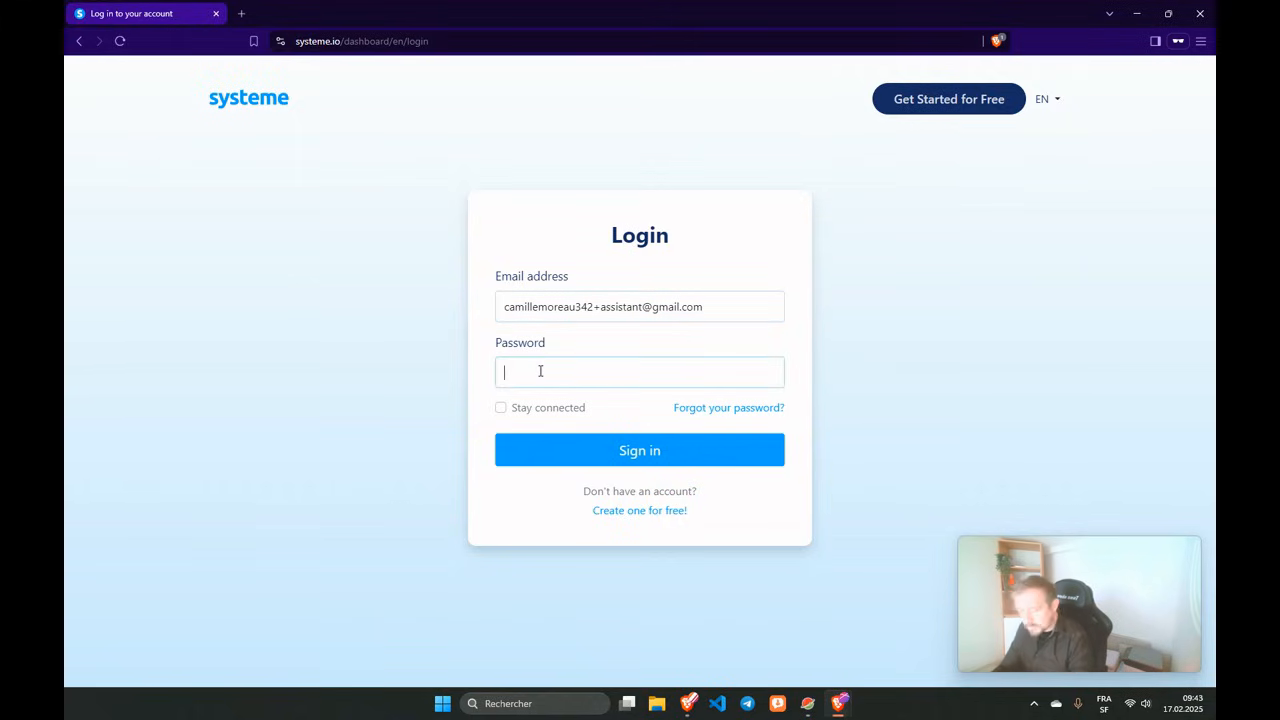
type("••••")
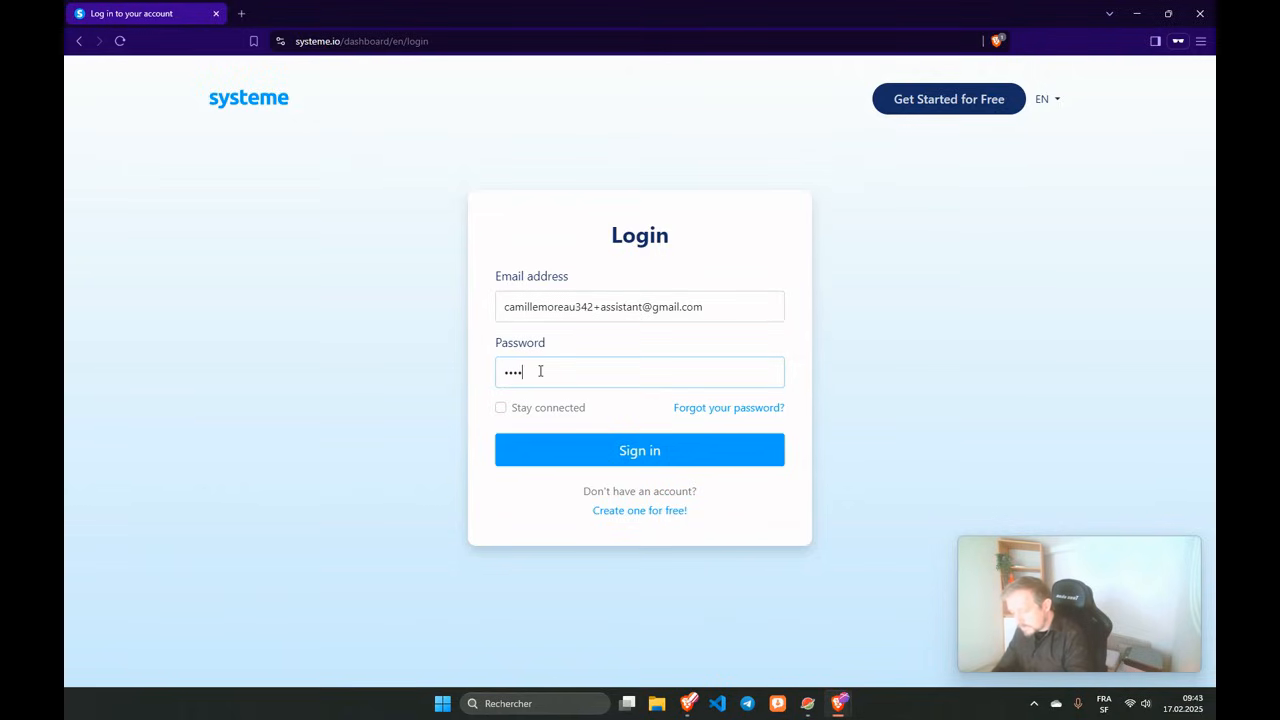
type("•••••••")
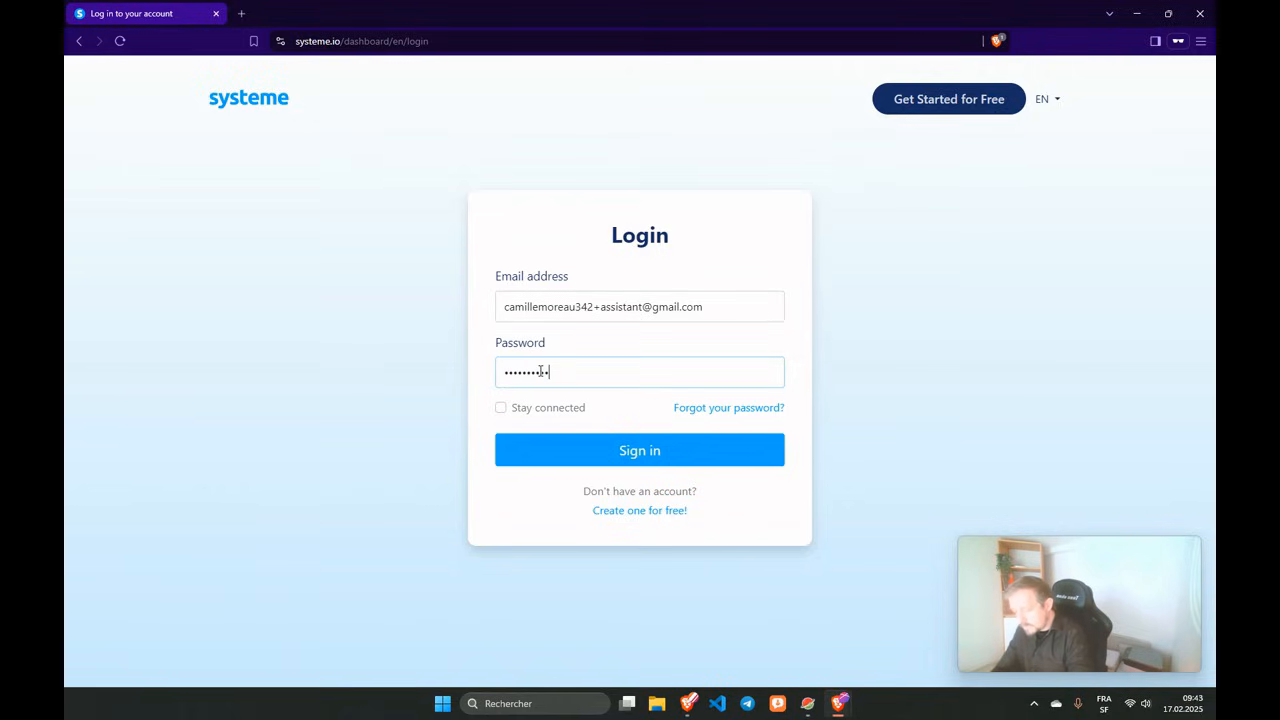
type("••")
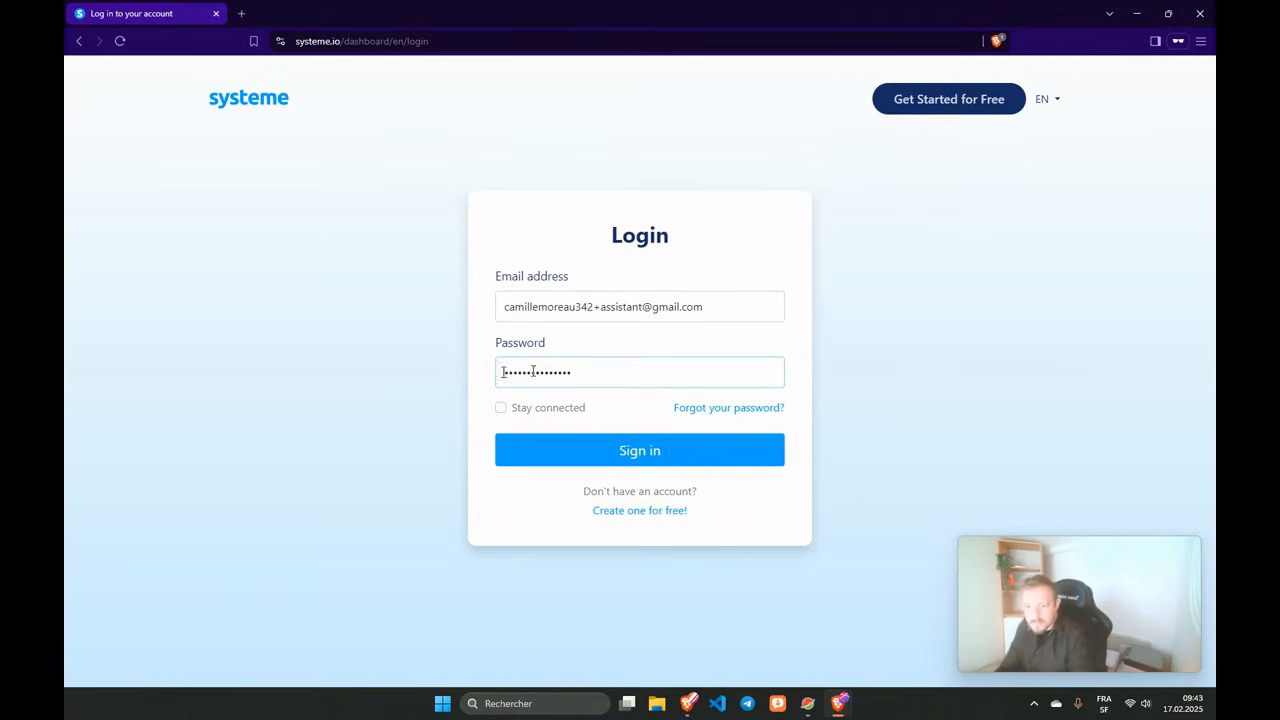
left_click(547, 451)
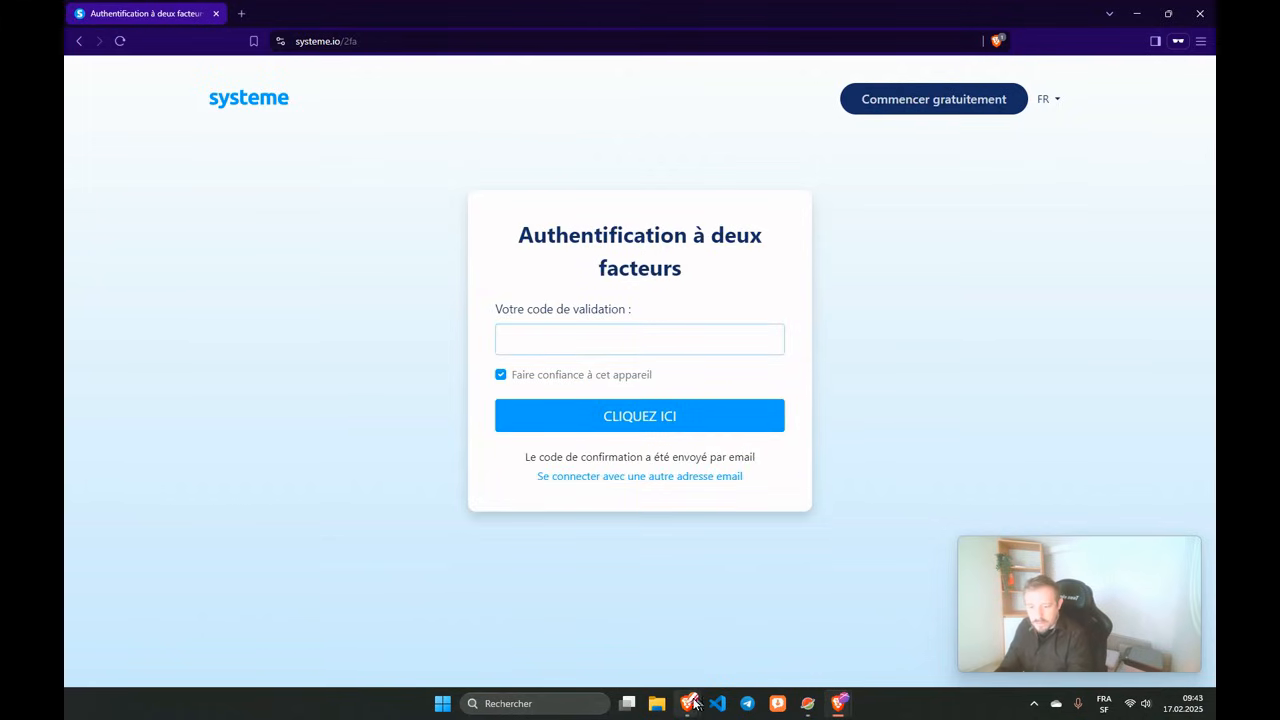
Copy the code from the new Systeme.io confirmation code email into the two-factor field.
mouse_move(689, 703)
mouse_move(838, 703)
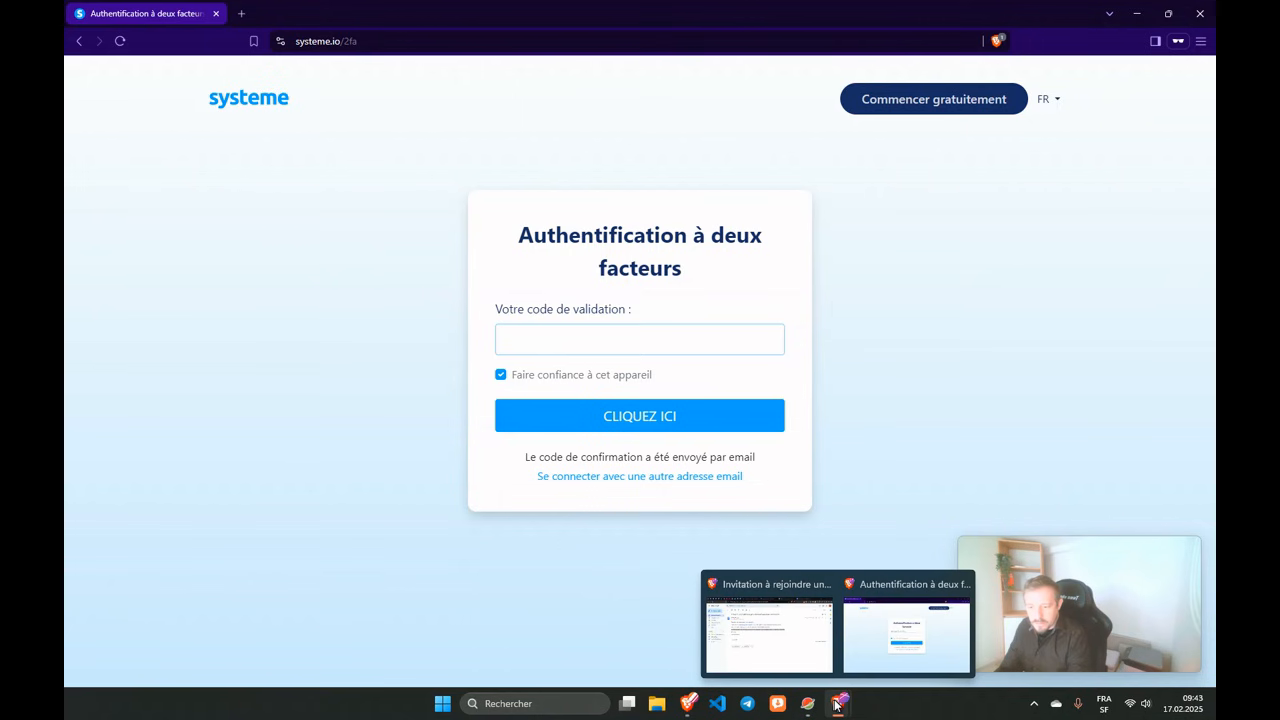
left_click(770, 620)
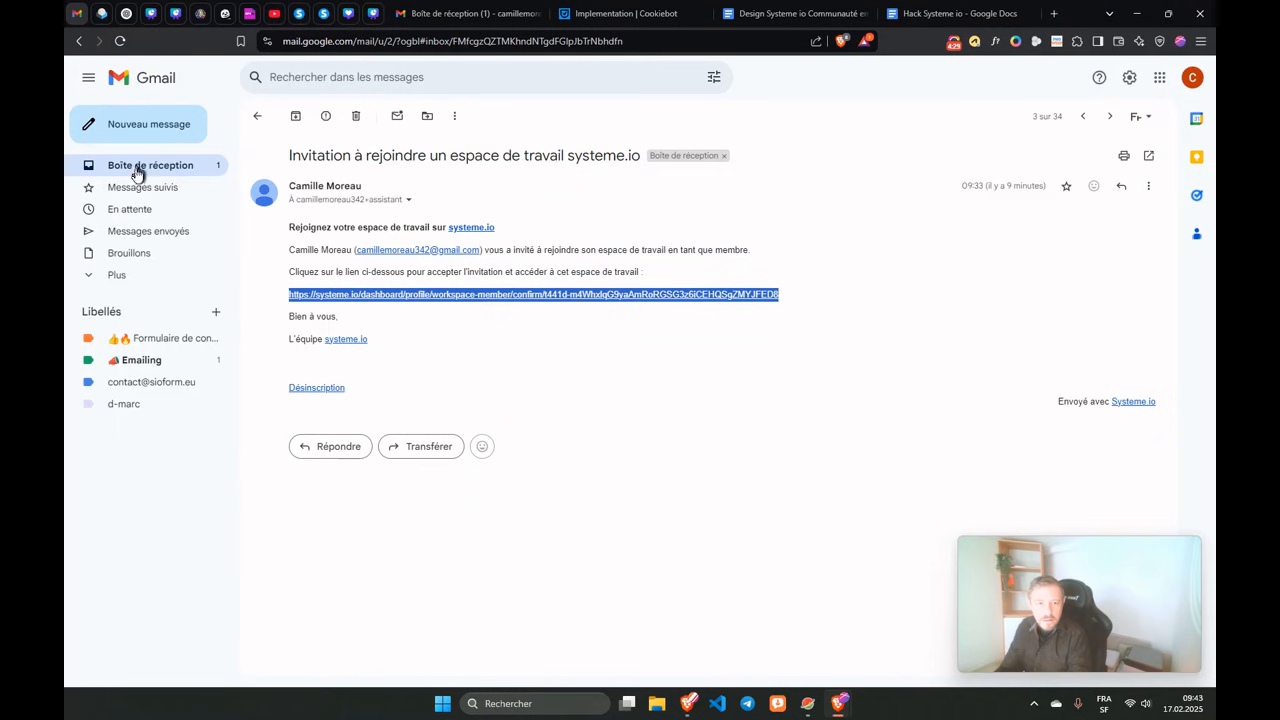
left_click(137, 166)
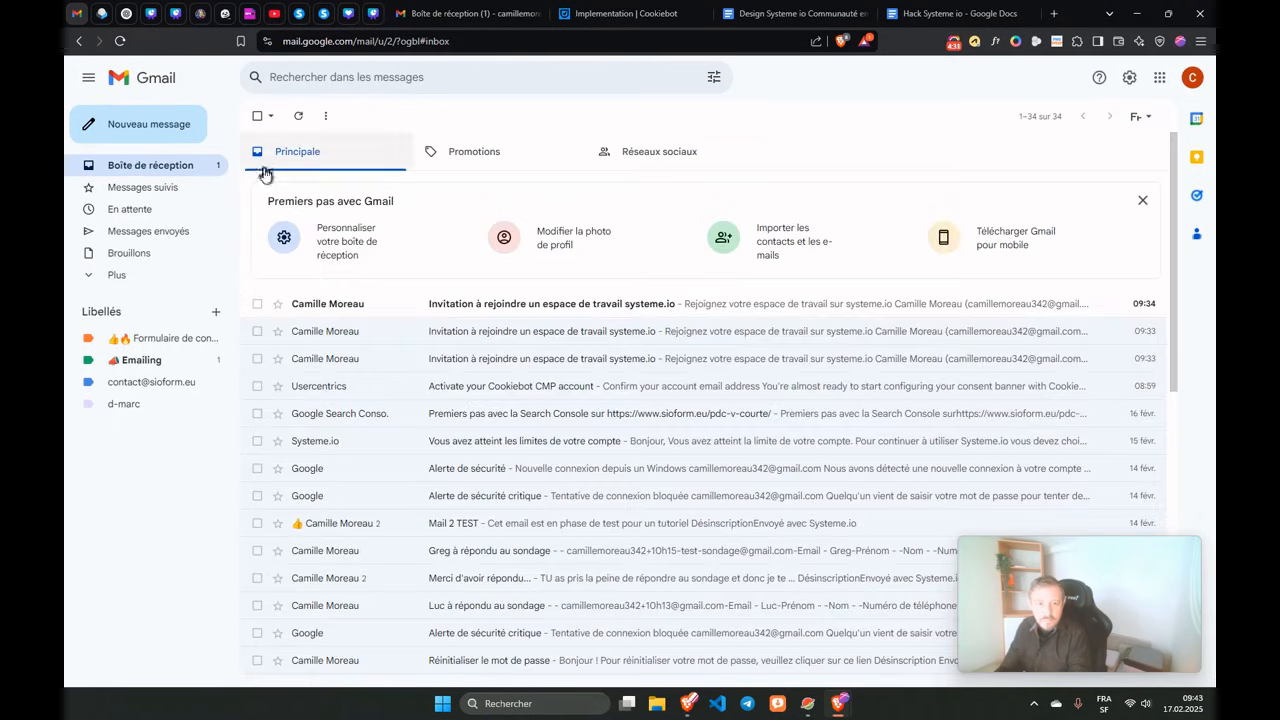
left_click(297, 121)
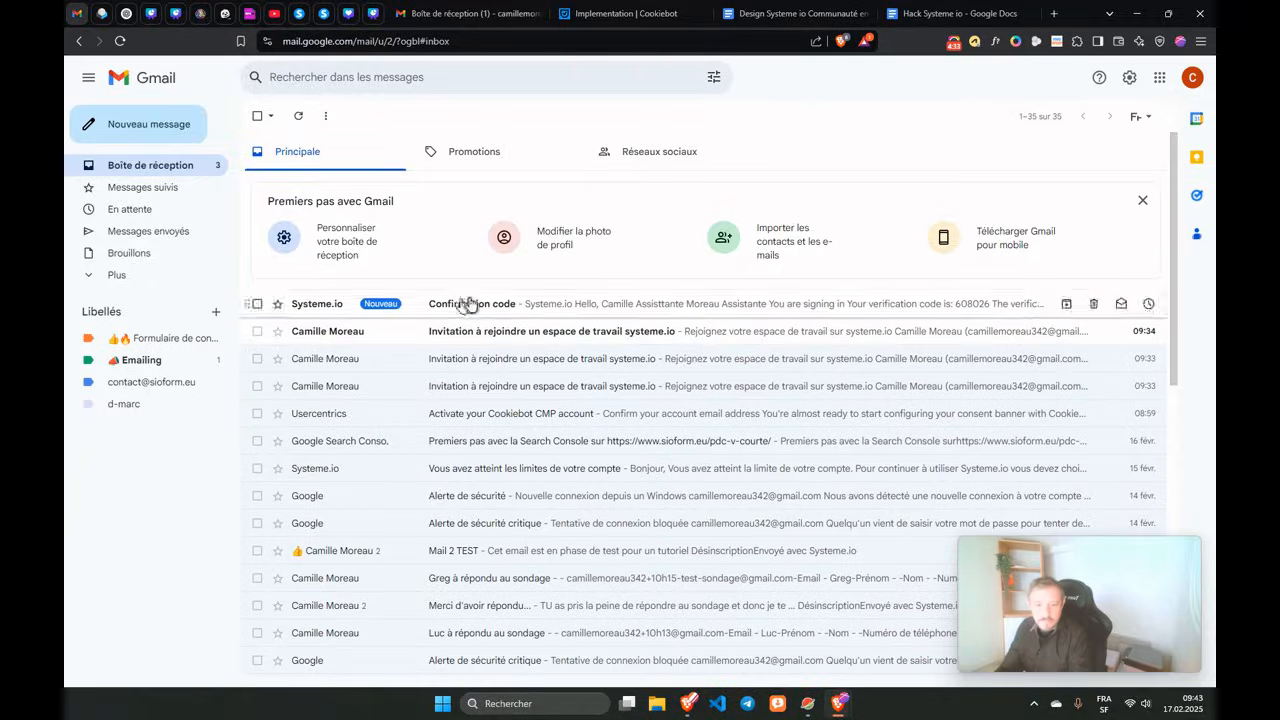
left_click(467, 302)
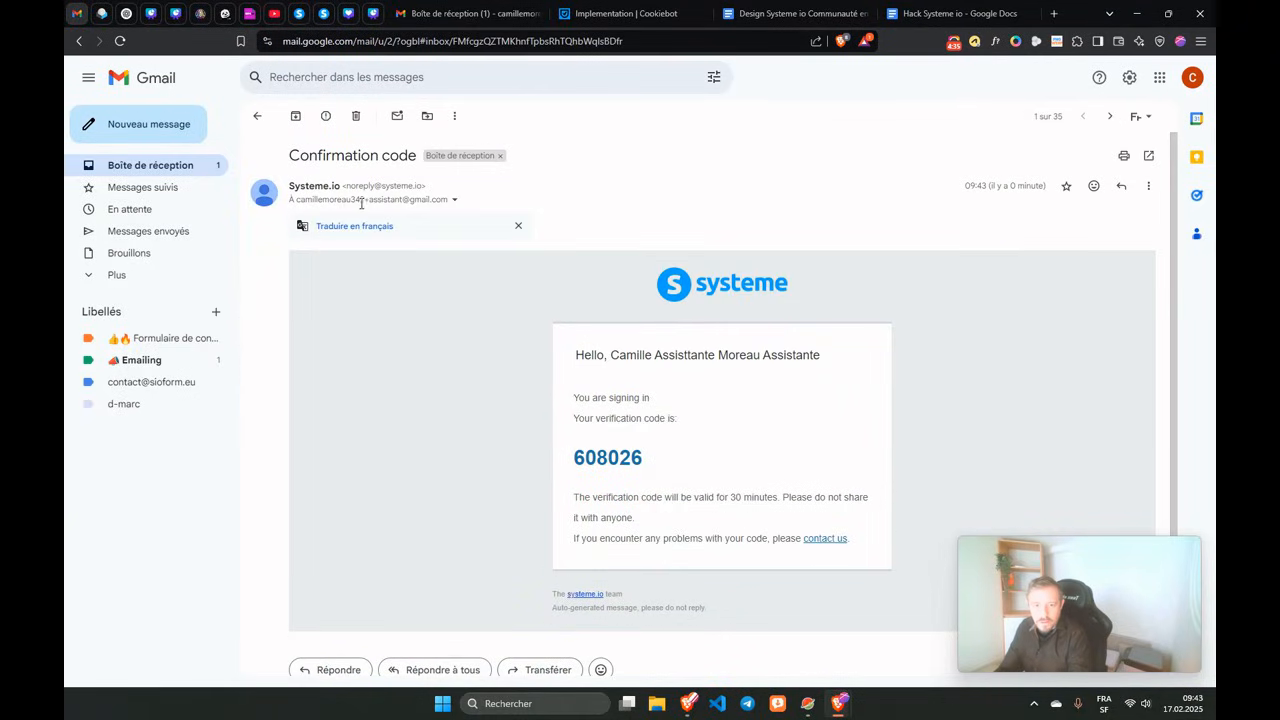
left_click_drag(364, 199, 426, 200)
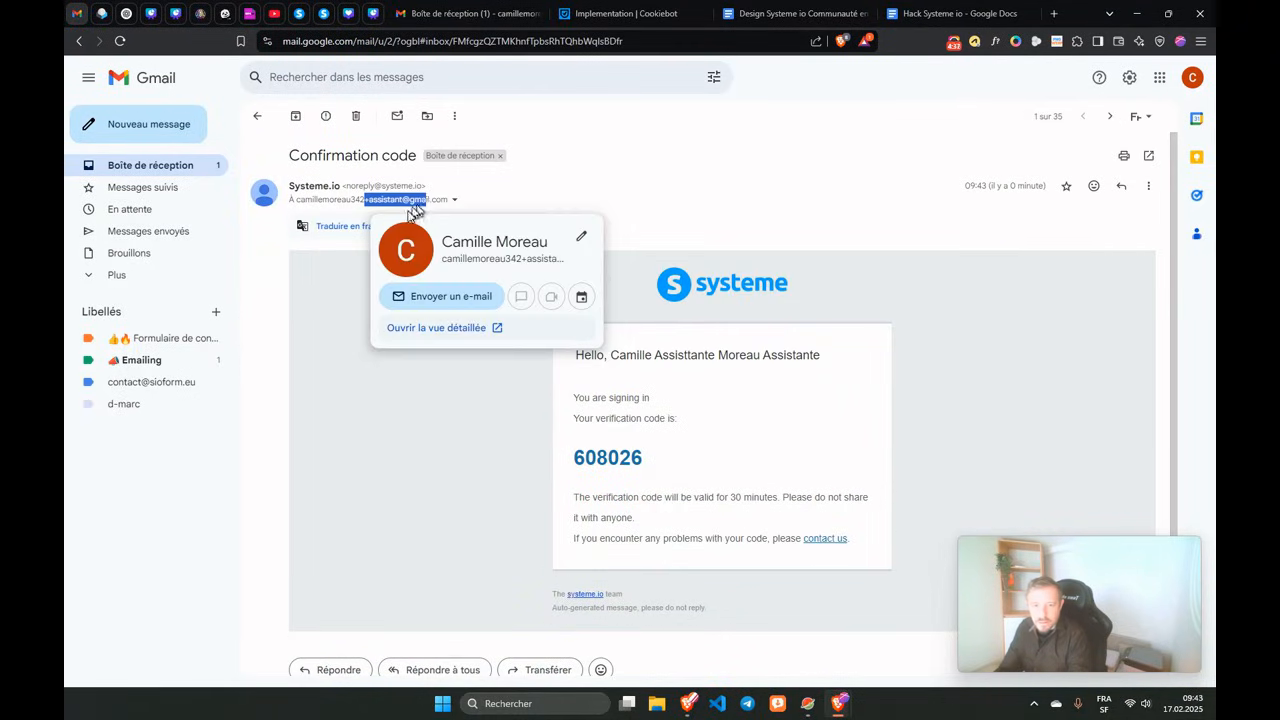
left_click_drag(571, 461, 668, 466)
key("ctrl+c")
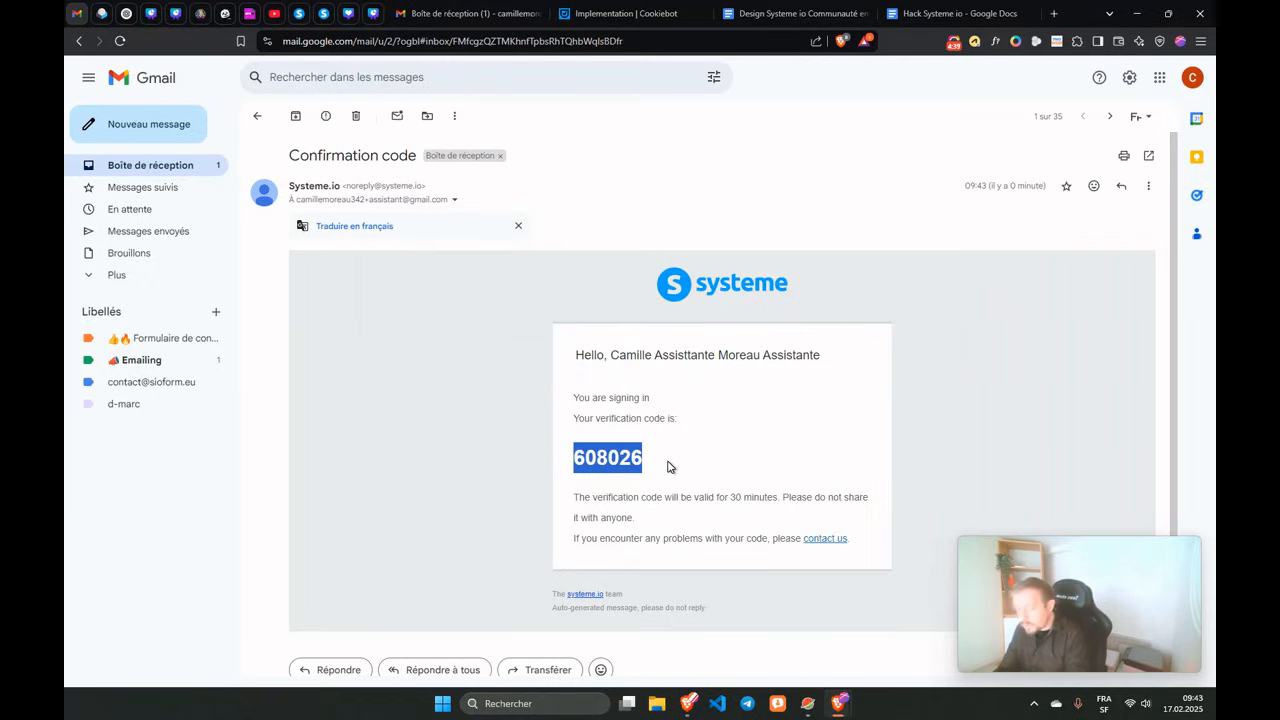
mouse_move(840, 703)
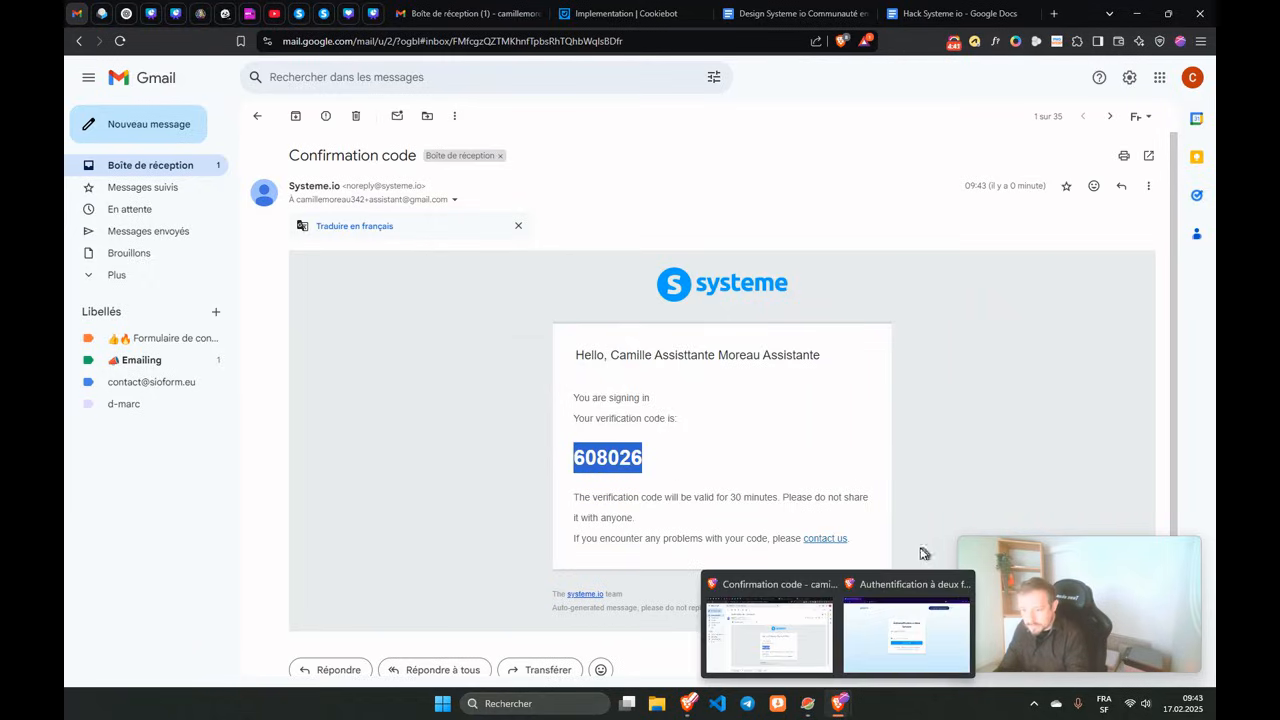
left_click(905, 625)
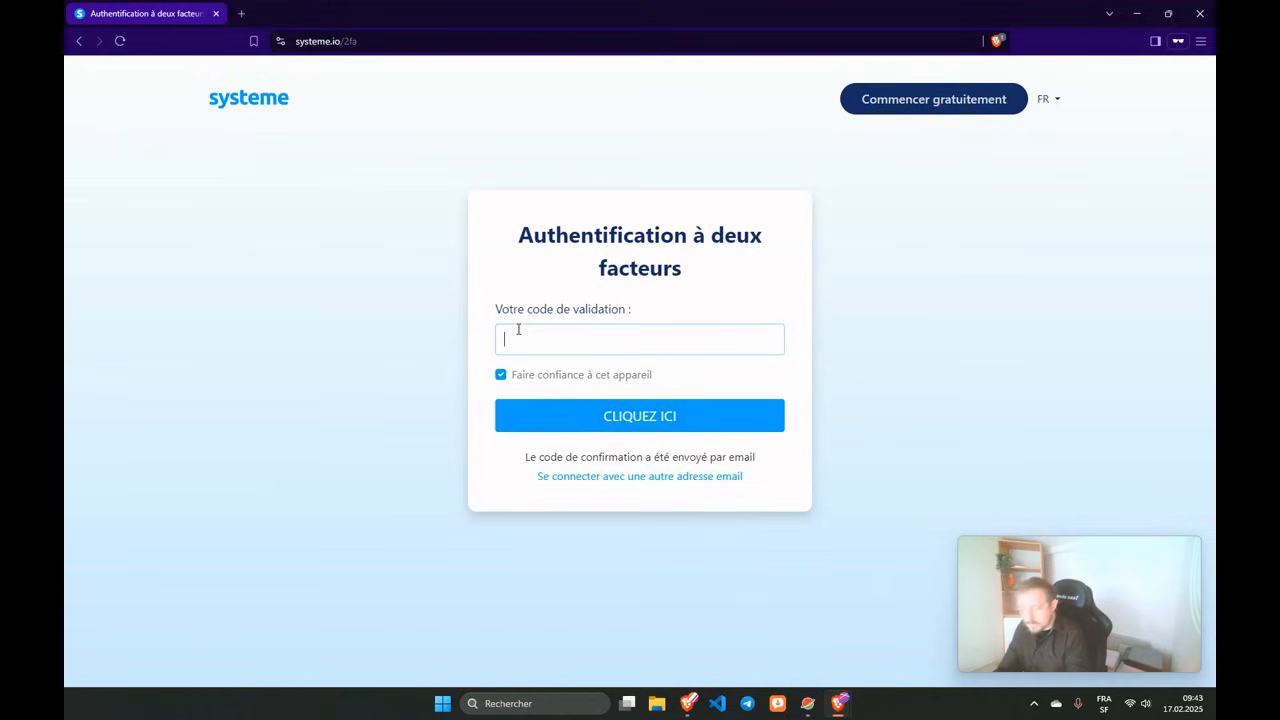
key("ctrl+v")
Validate the code with CLIQUEZ ICI and review the assistant's available workspaces.
left_click(584, 415)
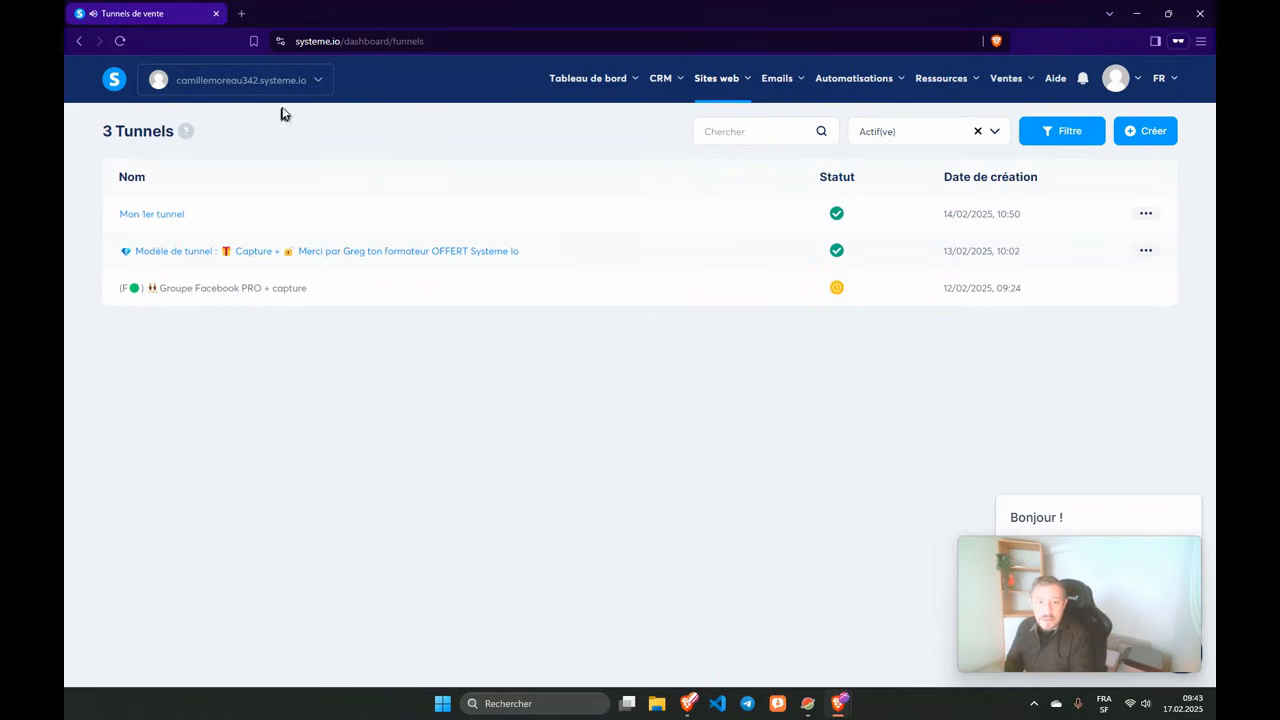
left_click(317, 82)
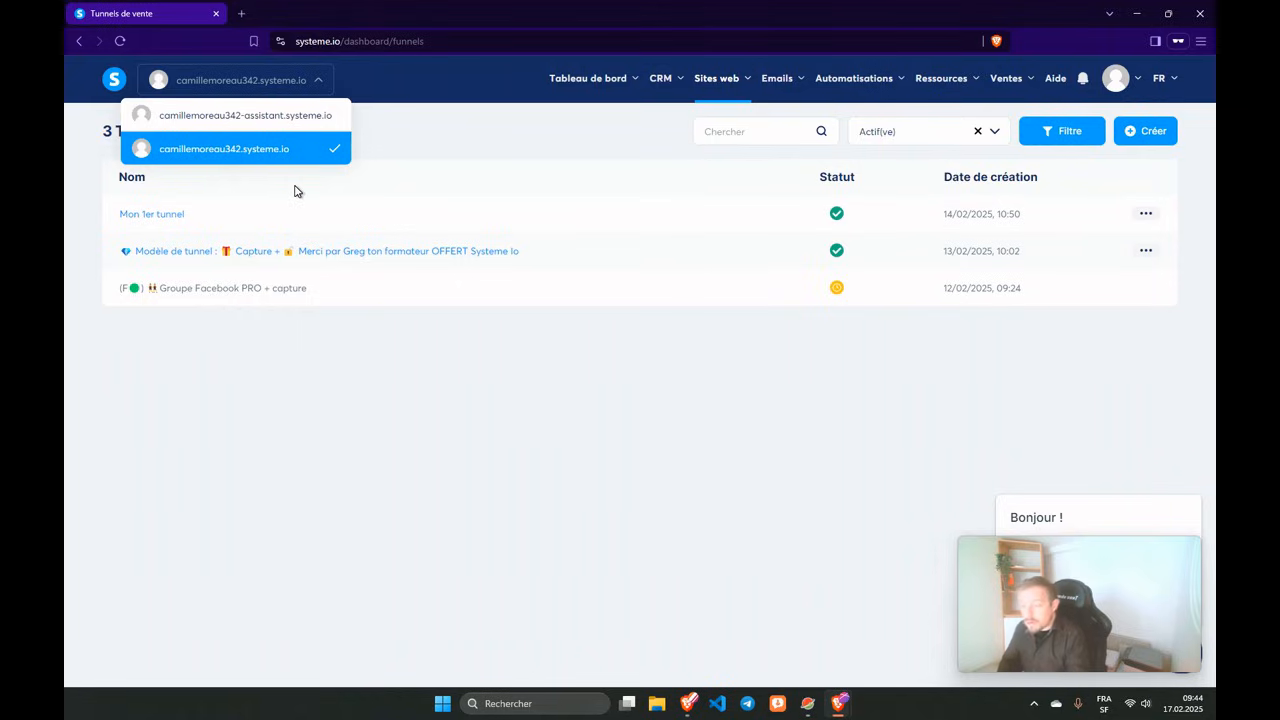
left_click(252, 476)
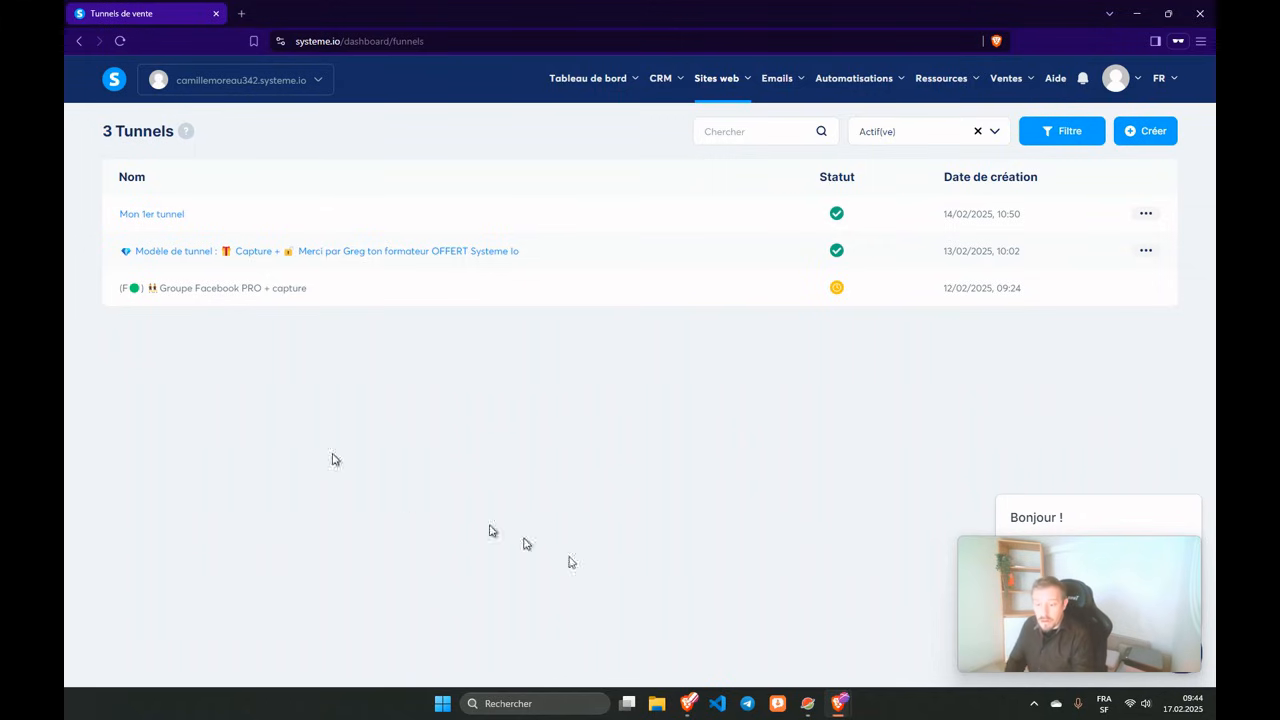
Show the 3-tunnel sales funnels list in the owner's window, then return to the assistant's window.
mouse_move(840, 705)
left_click(775, 603)
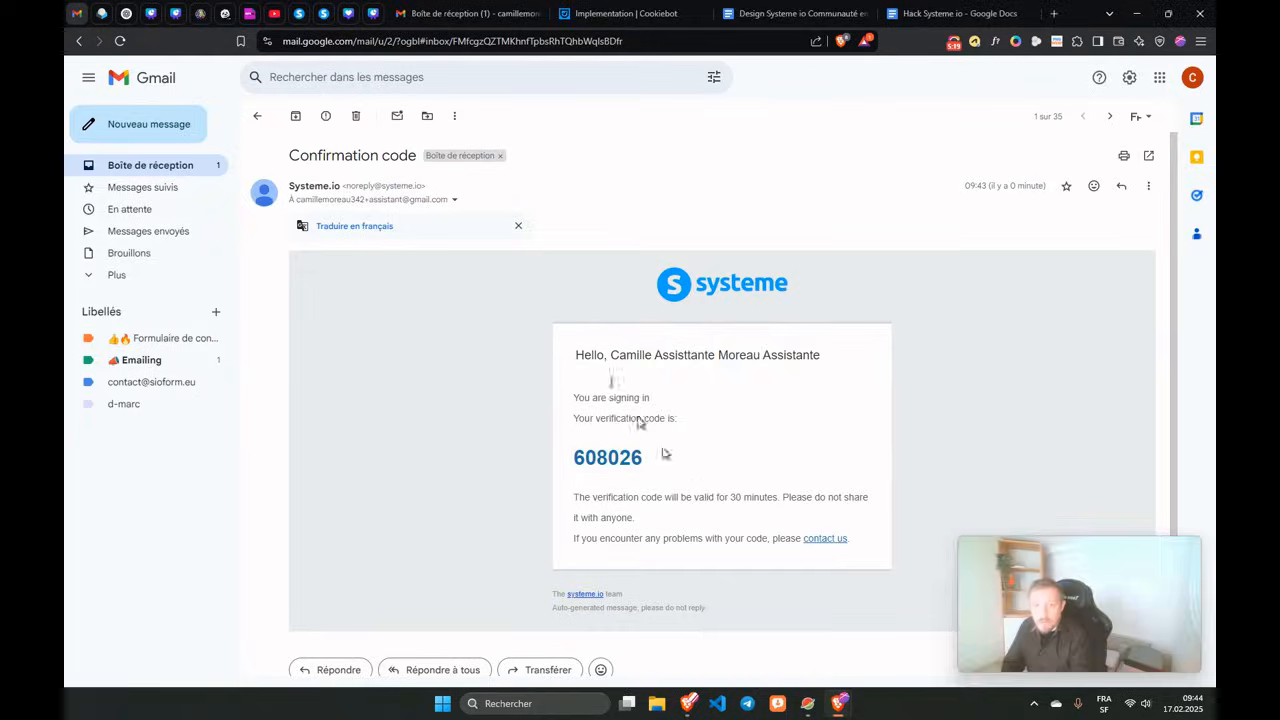
left_click(316, 20)
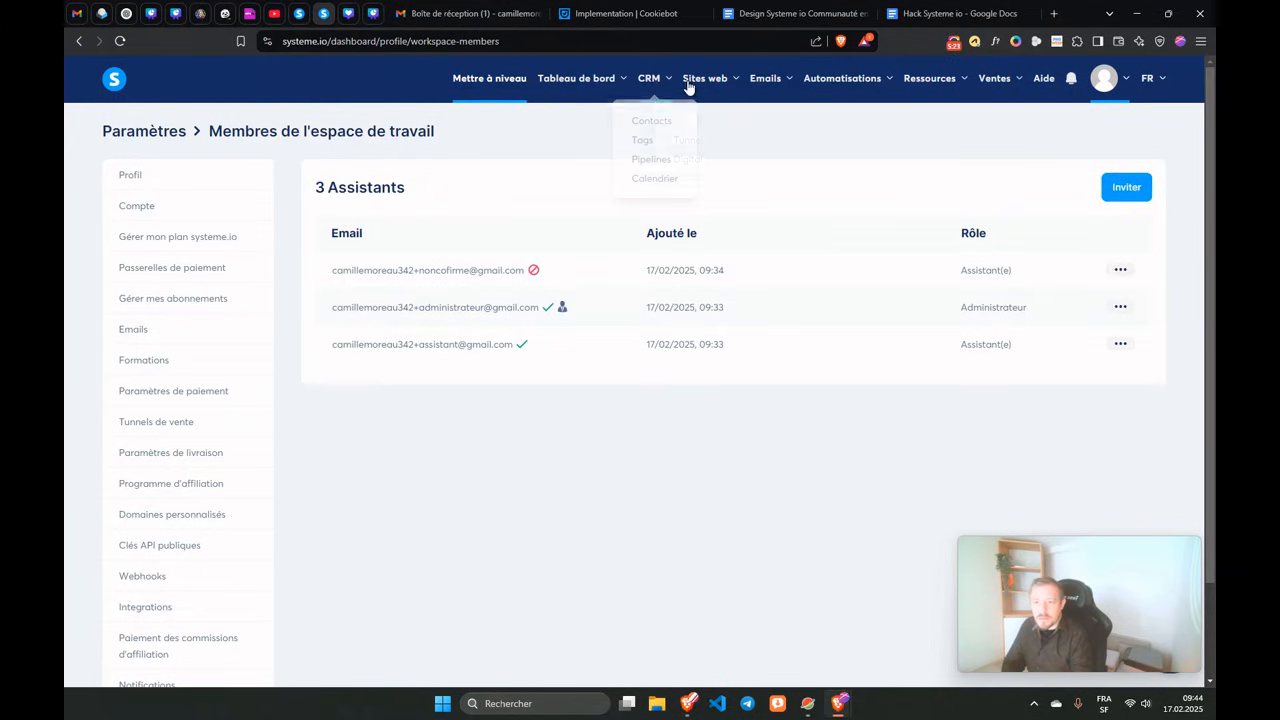
left_click(684, 141)
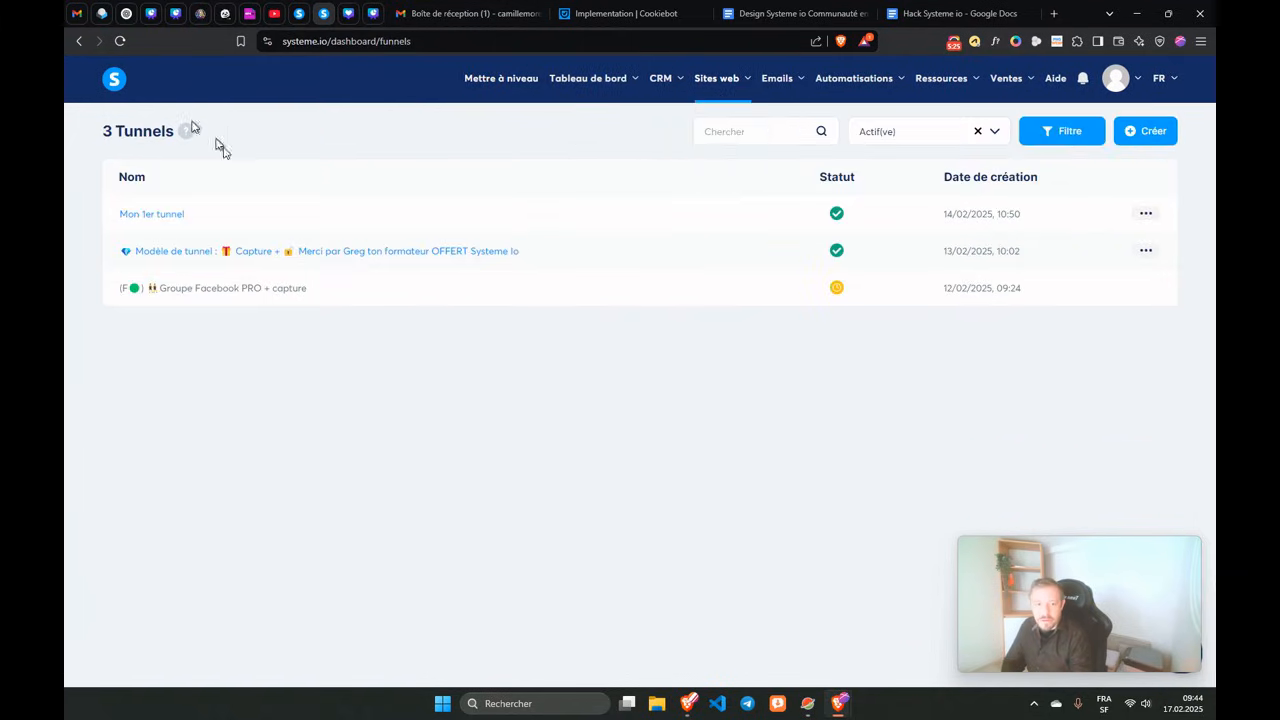
mouse_move(840, 702)
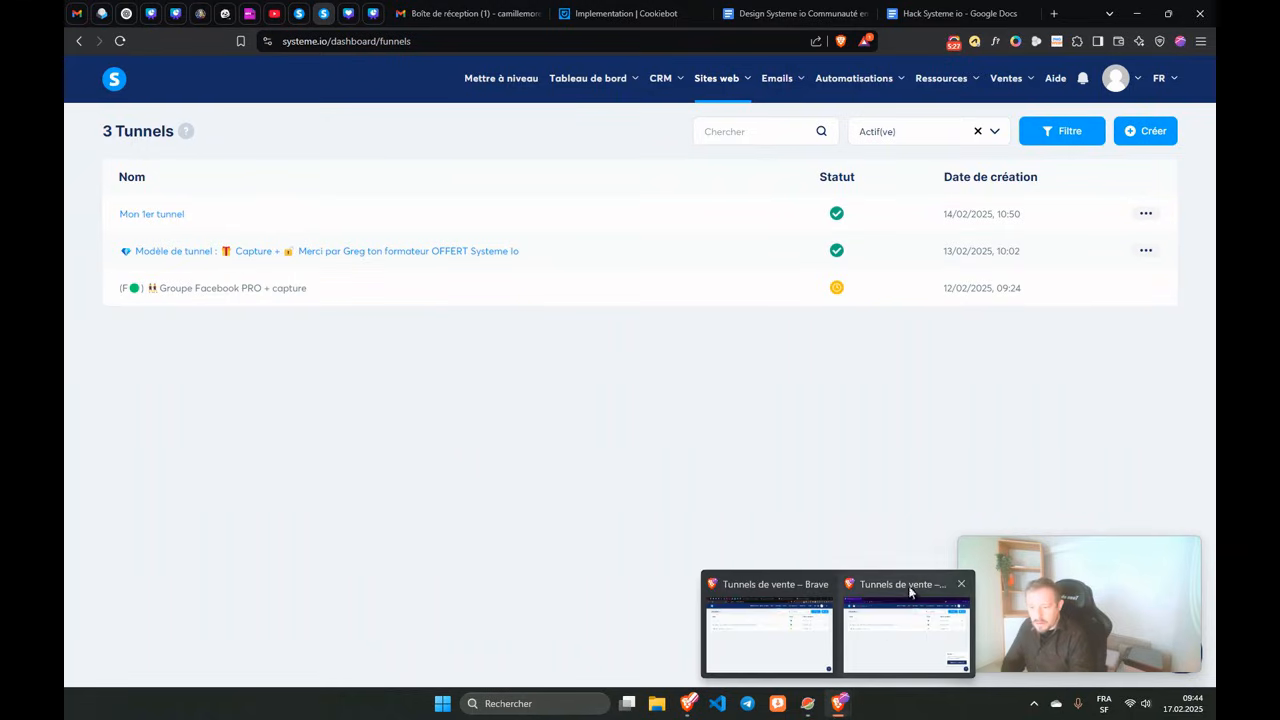
left_click(877, 585)
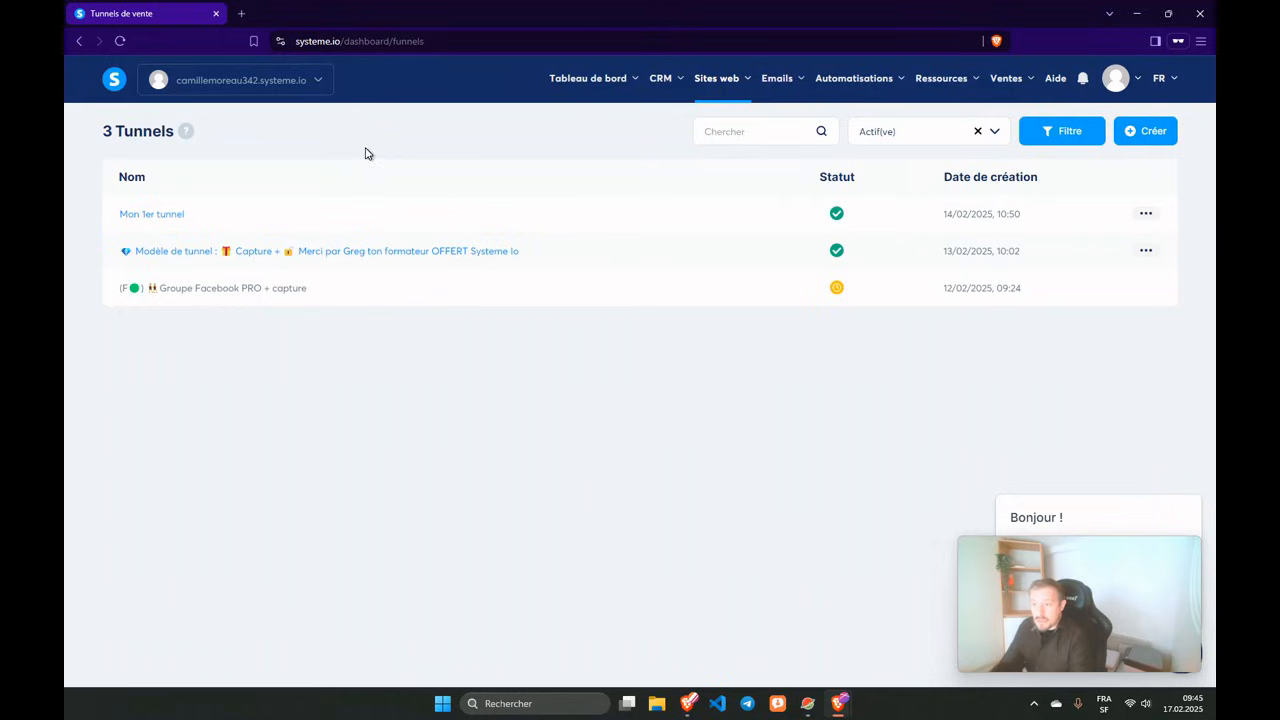
Open Paramètres in both the assistant's and the owner's windows to compare available settings sections.
left_click(1135, 88)
left_click(1112, 121)
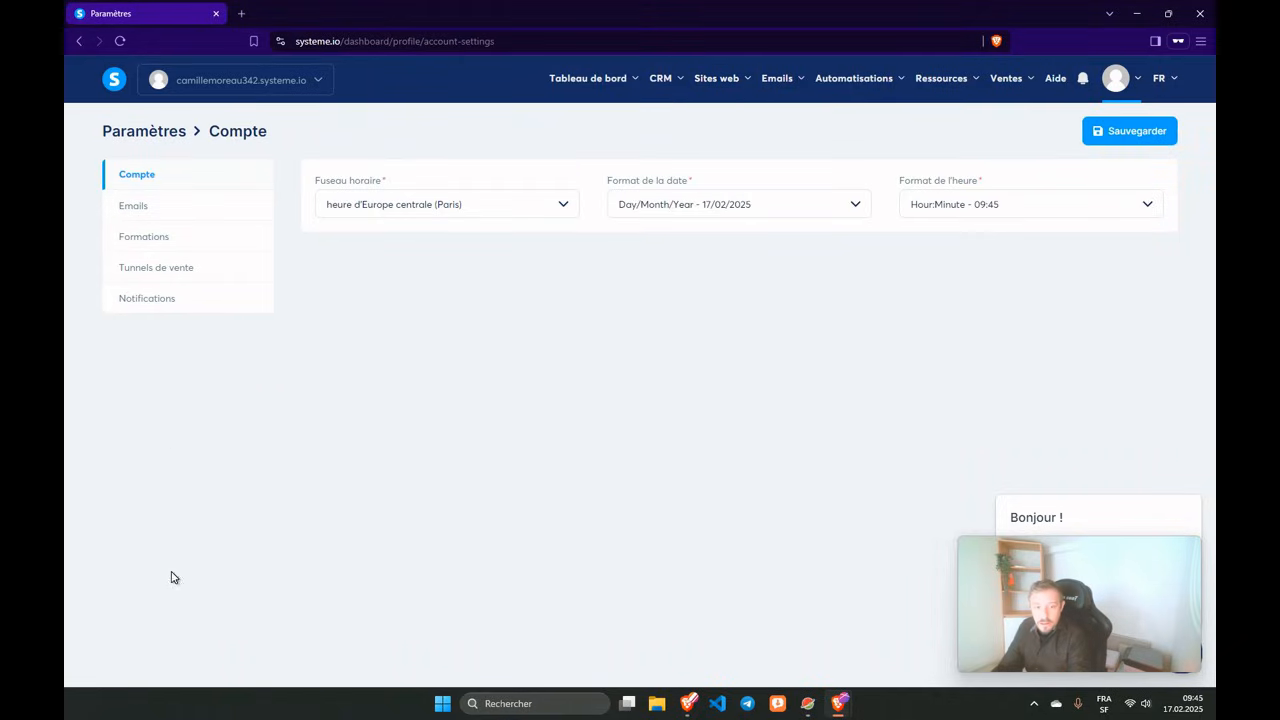
mouse_move(826, 710)
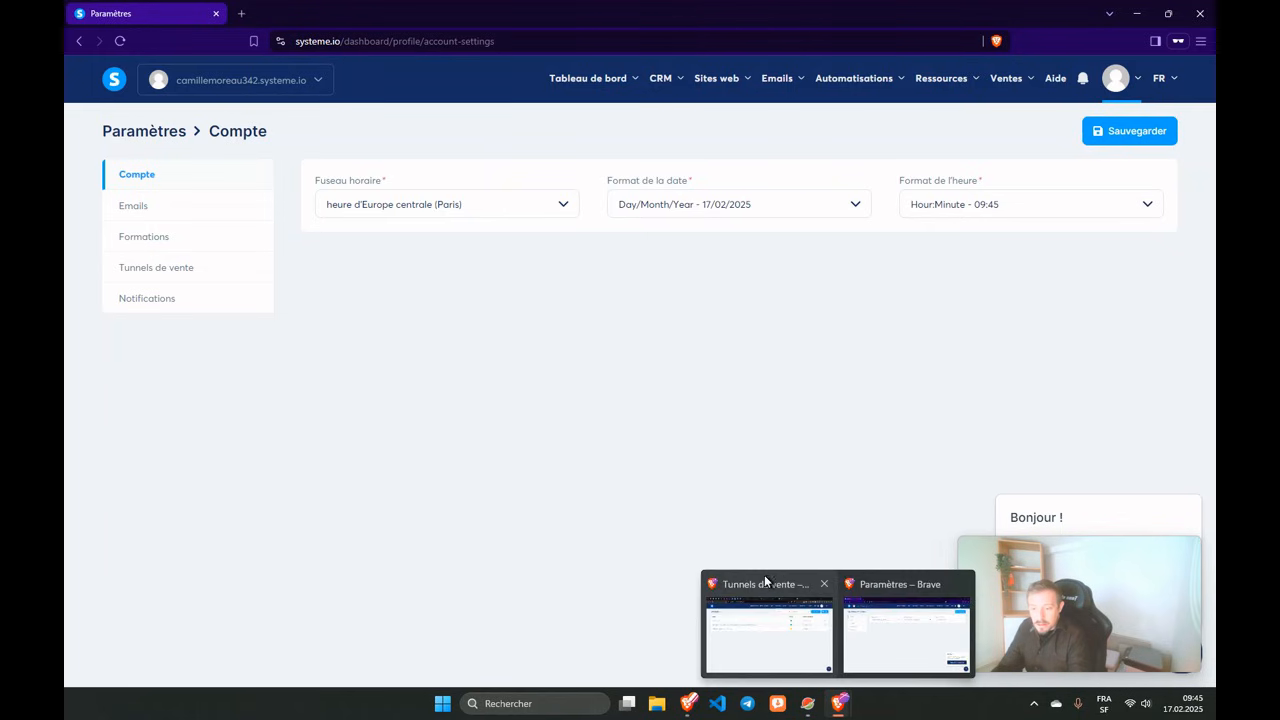
left_click(764, 580)
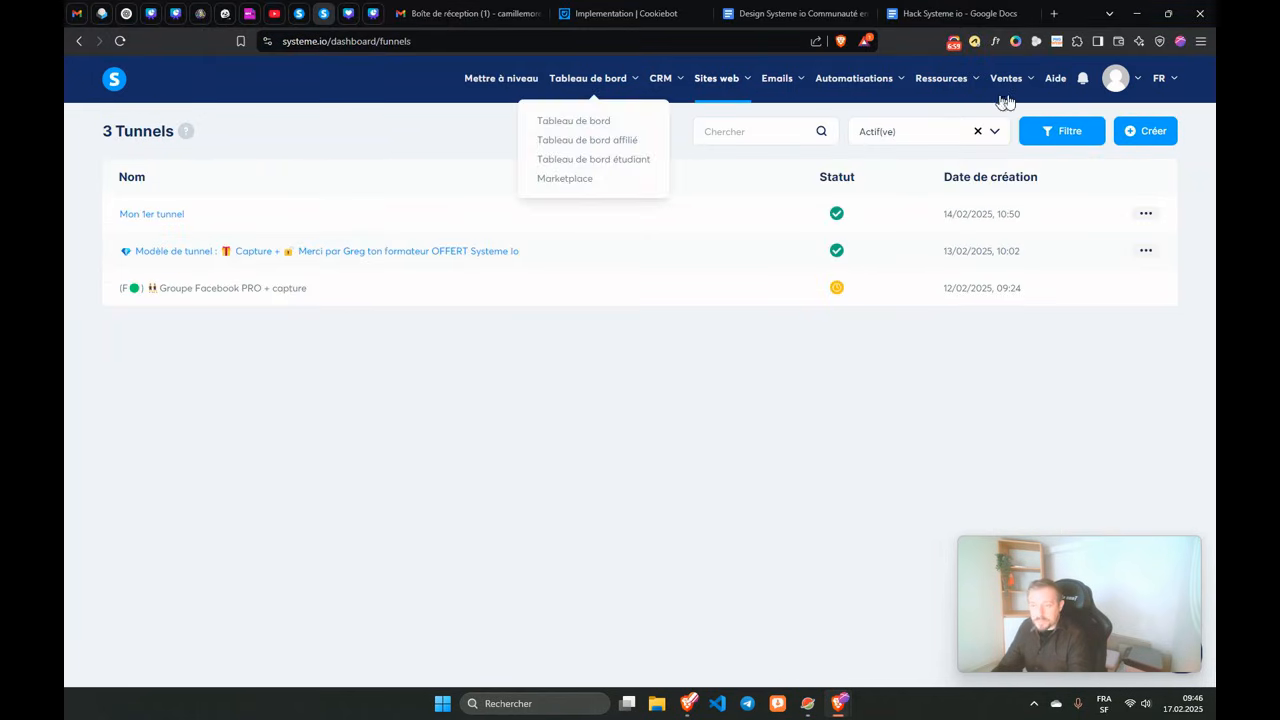
mouse_move(1116, 84)
left_click(1104, 126)
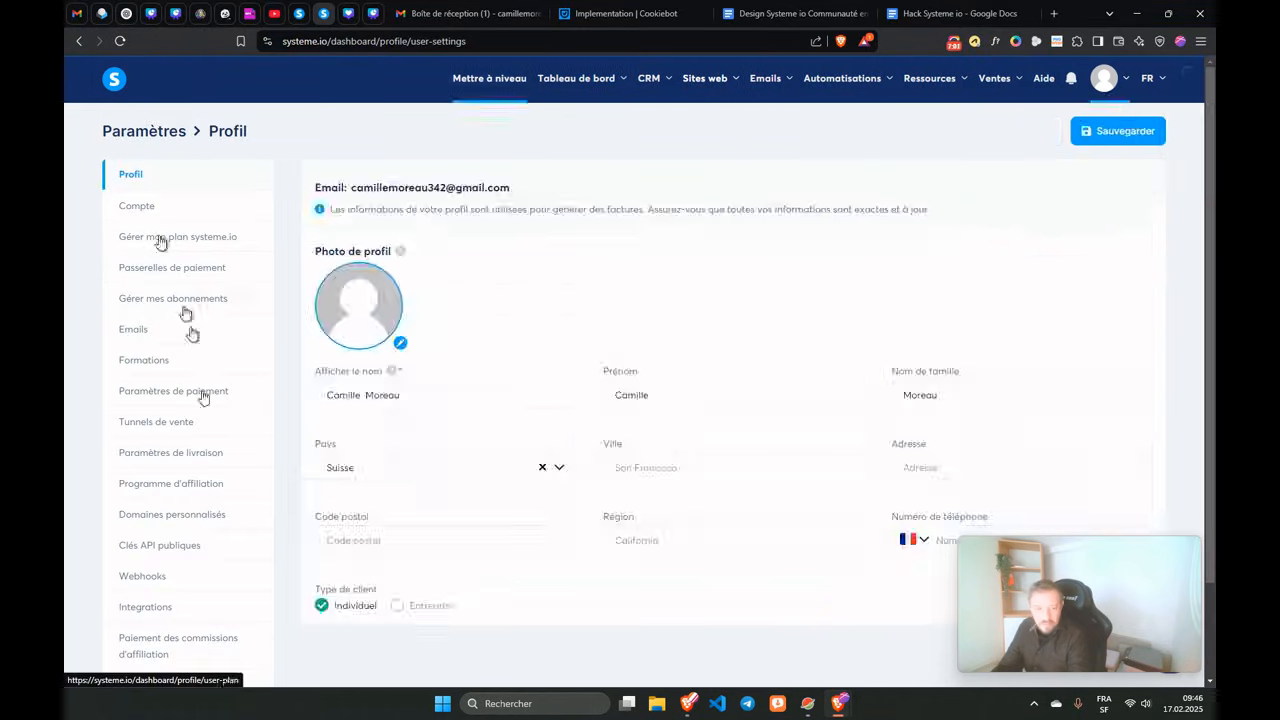
scroll(194, 526, "down", 2)
scroll(176, 540, "up", 2)
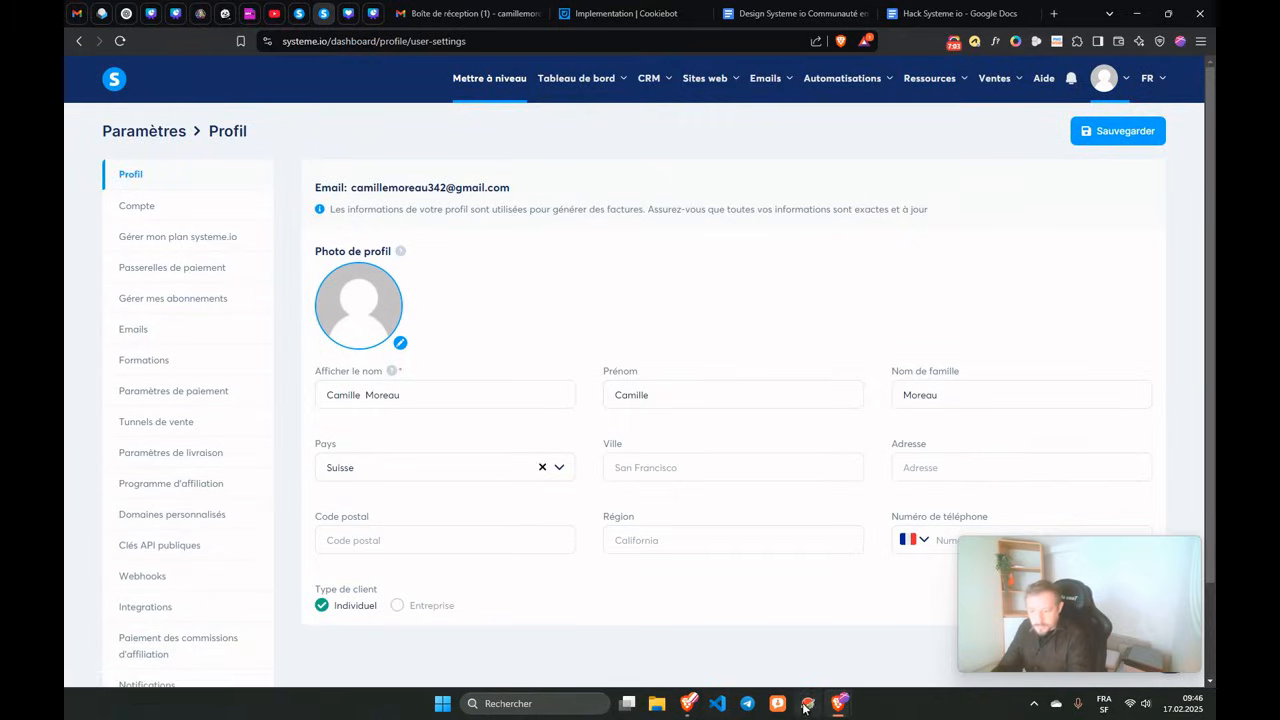
mouse_move(838, 710)
left_click(869, 590)
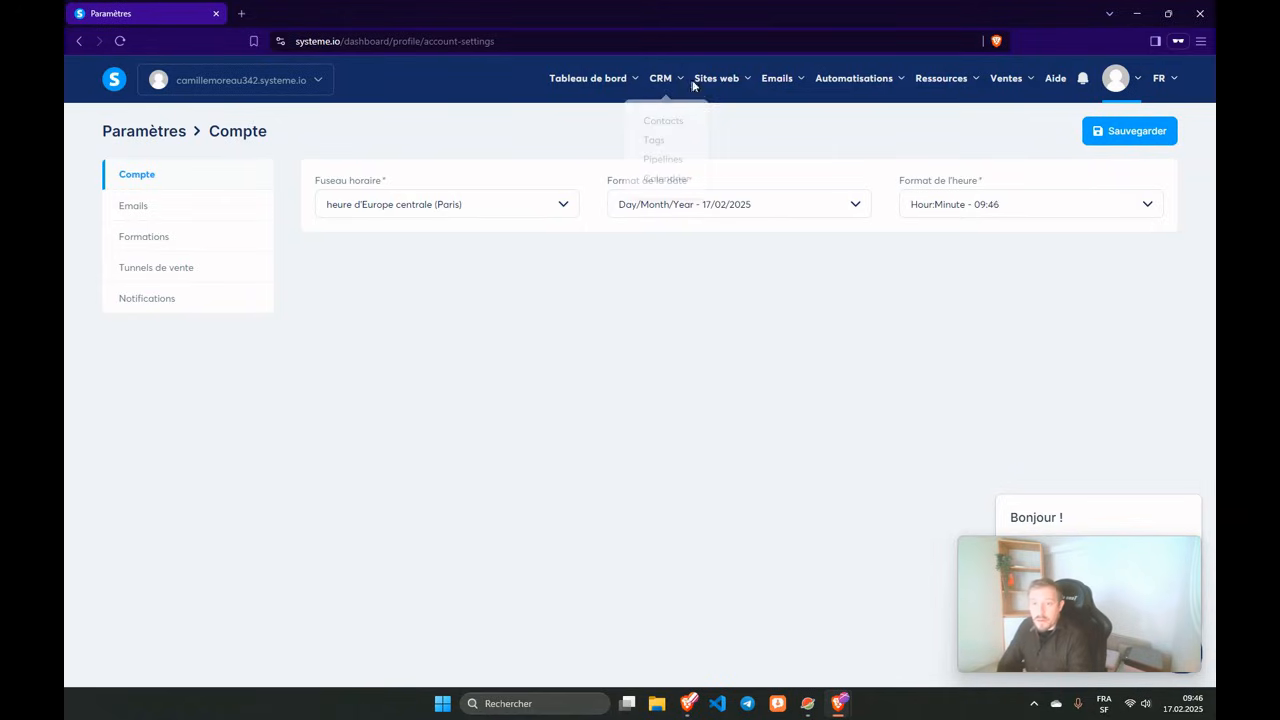
After briefly viewing CRM contacts, display the owner's Sites web > Tunnels de vente list.
mouse_move(706, 87)
left_click(657, 123)
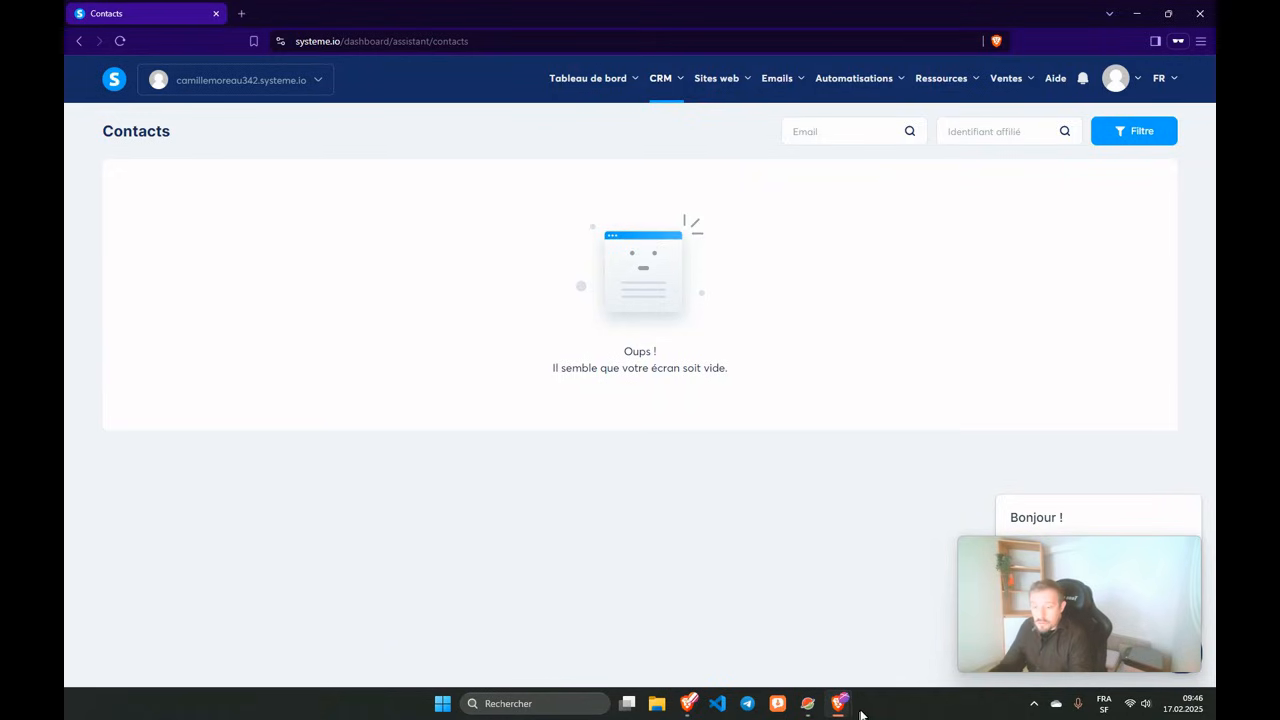
mouse_move(843, 710)
left_click(730, 610)
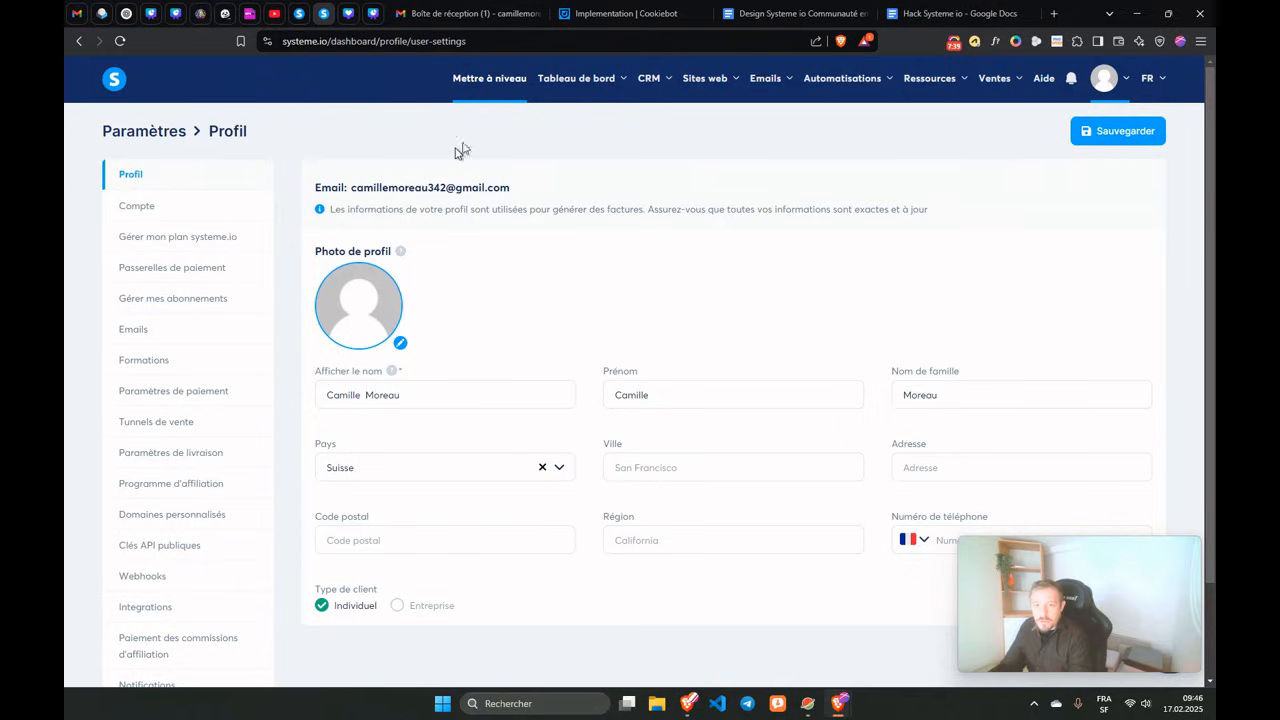
mouse_move(705, 80)
left_click(683, 139)
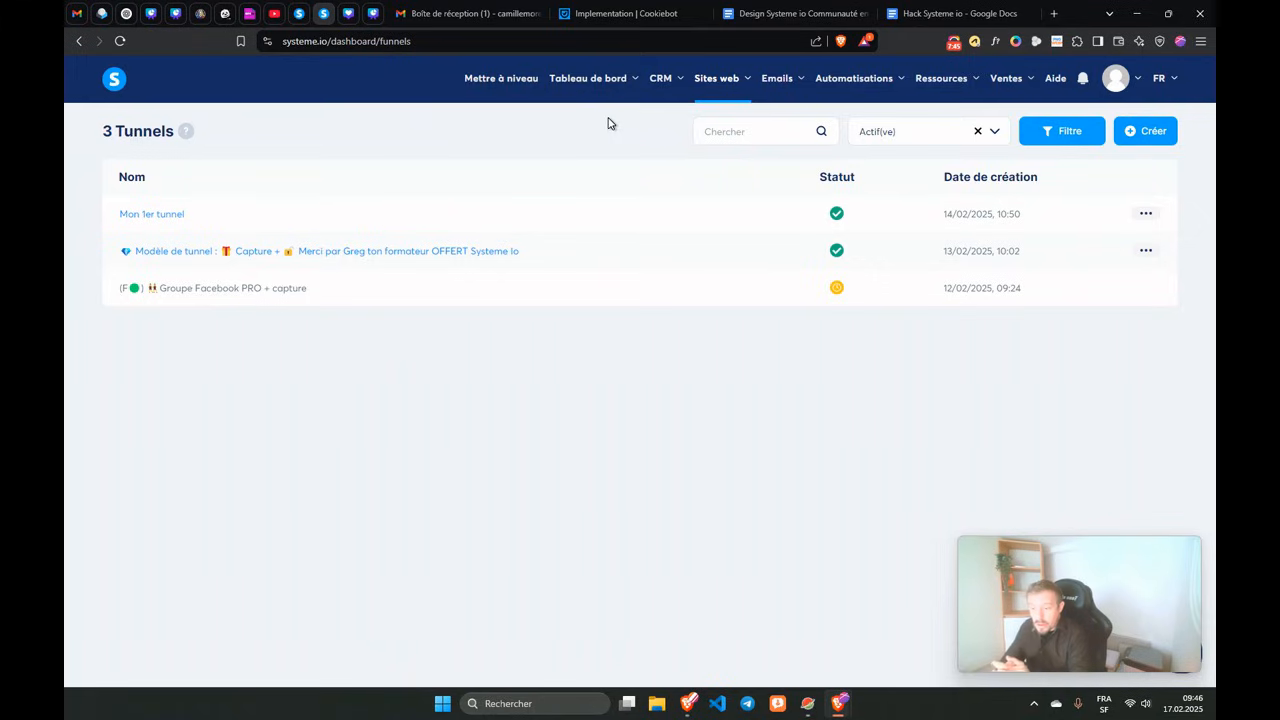
left_click(1146, 213)
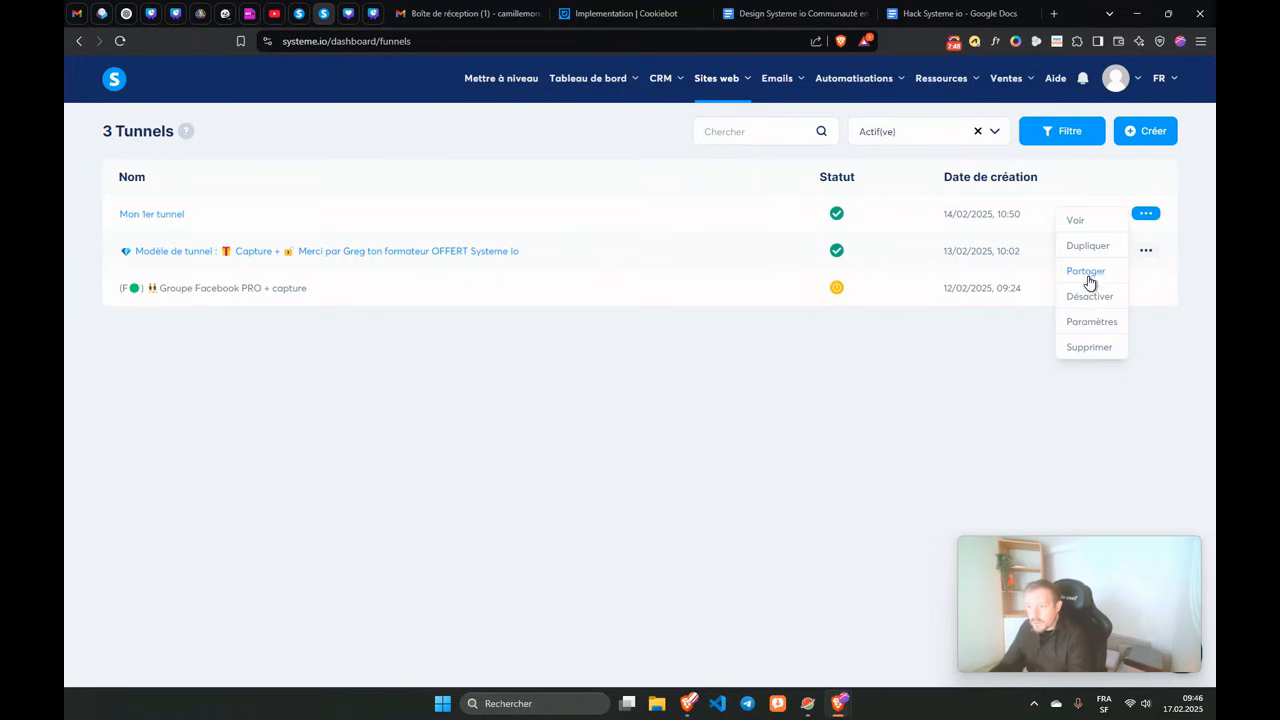
left_click(891, 377)
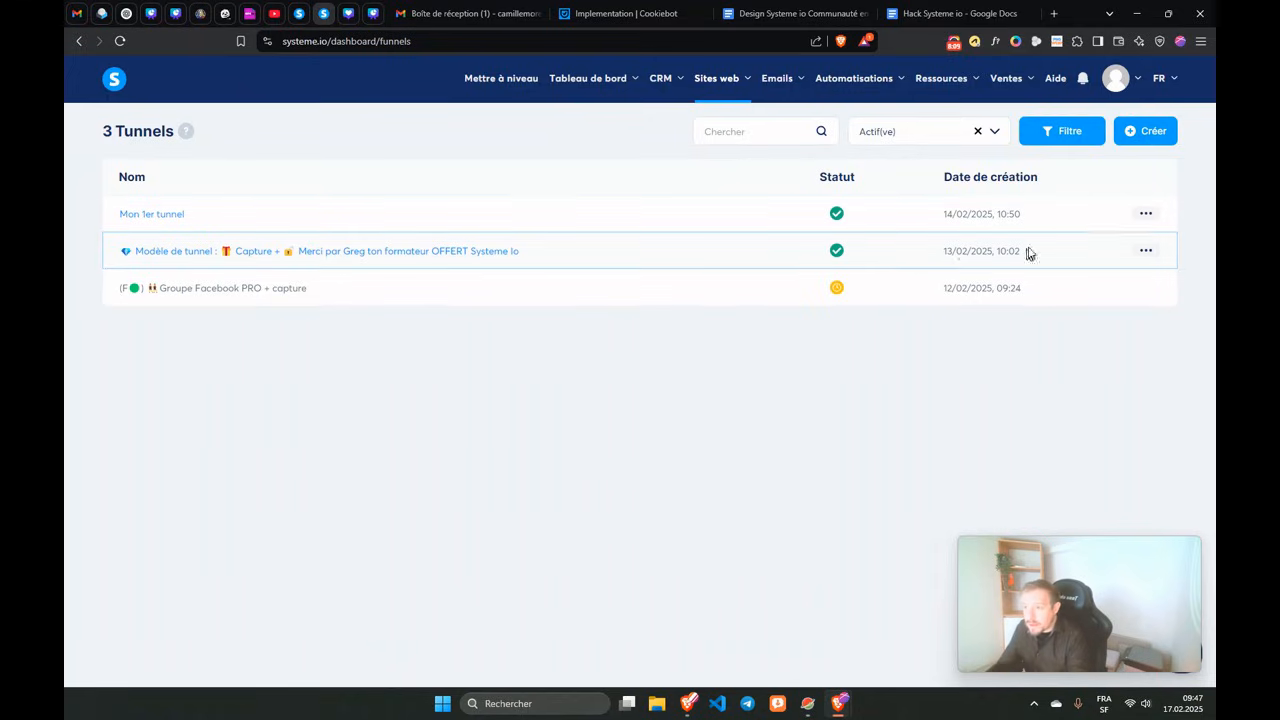
Open the owner's Sécurité settings and look at the new and repeat password fields.
mouse_move(1117, 80)
left_click(1095, 126)
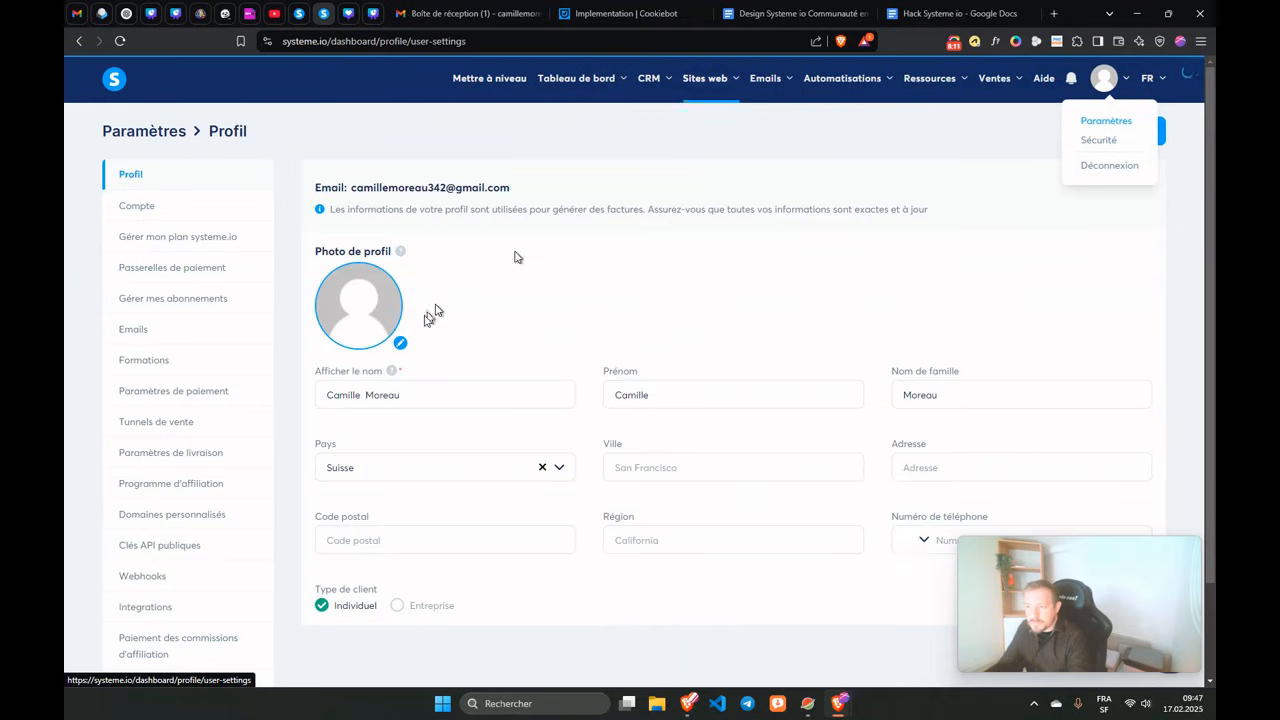
mouse_move(1101, 79)
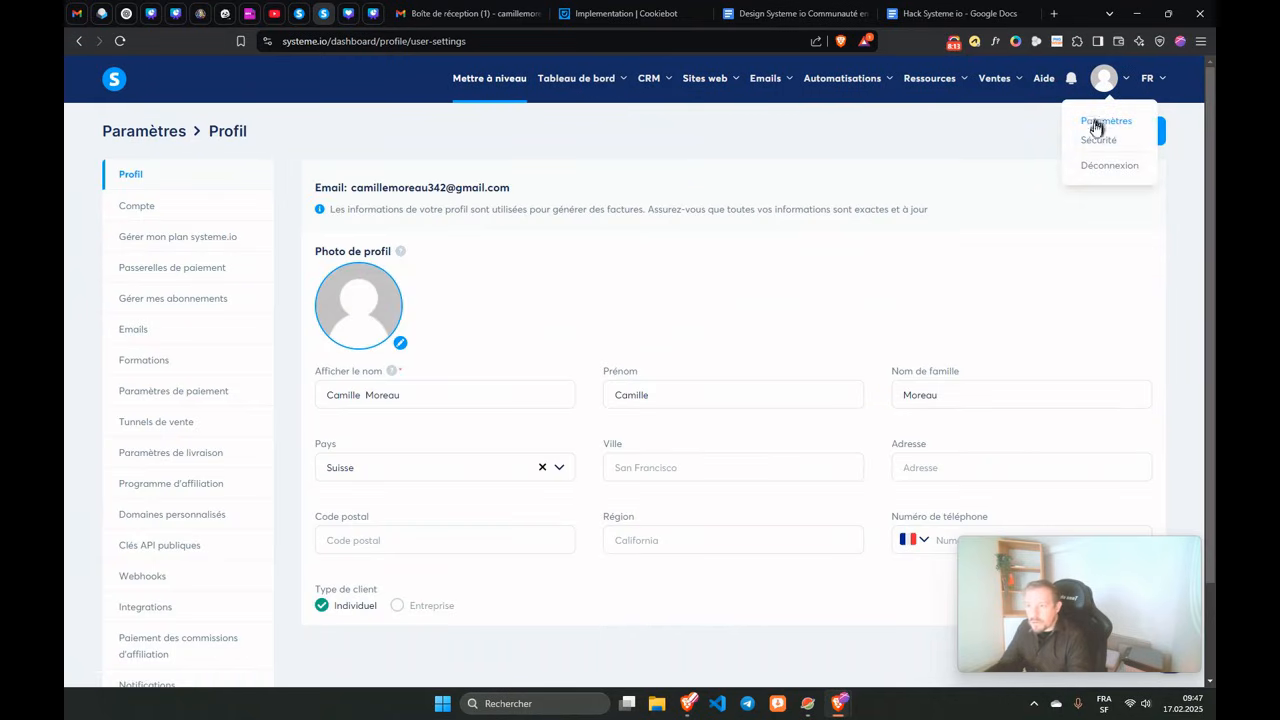
left_click(1098, 138)
left_click(316, 246)
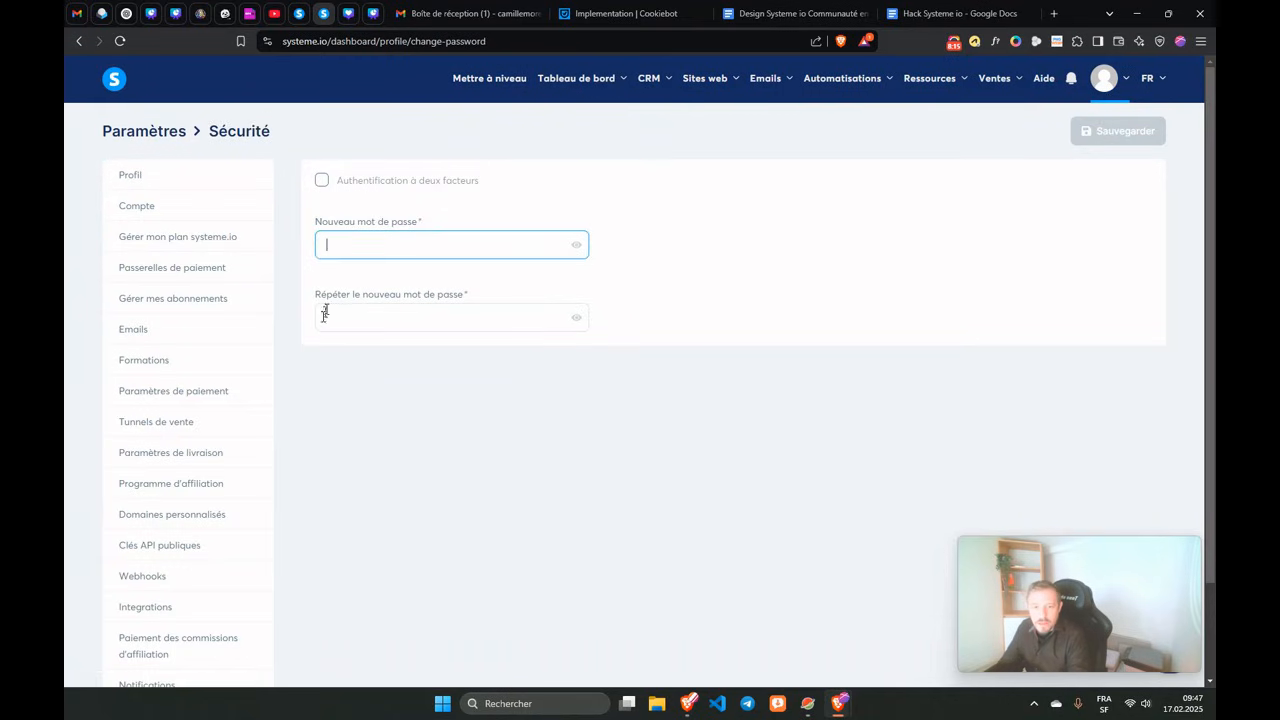
left_click(323, 314)
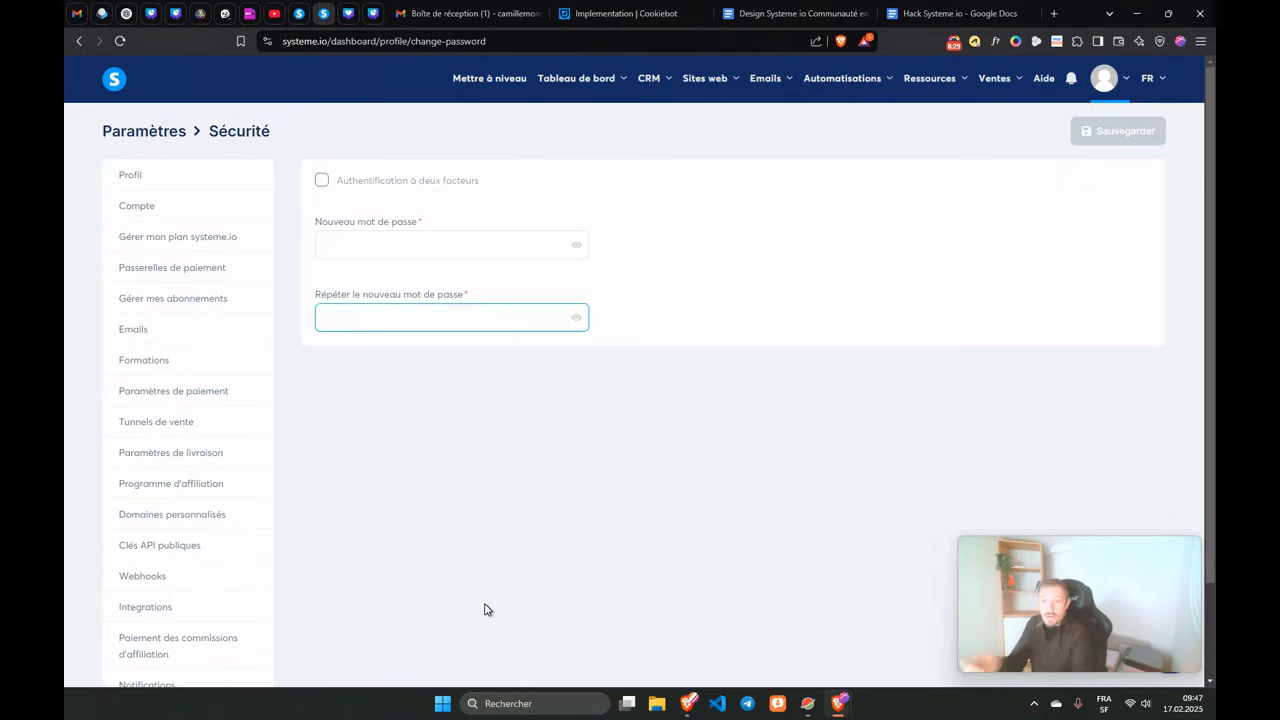
Glance at the assistant's Contacts window, then open Membres de l'espace de travail listing three members.
mouse_move(652, 90)
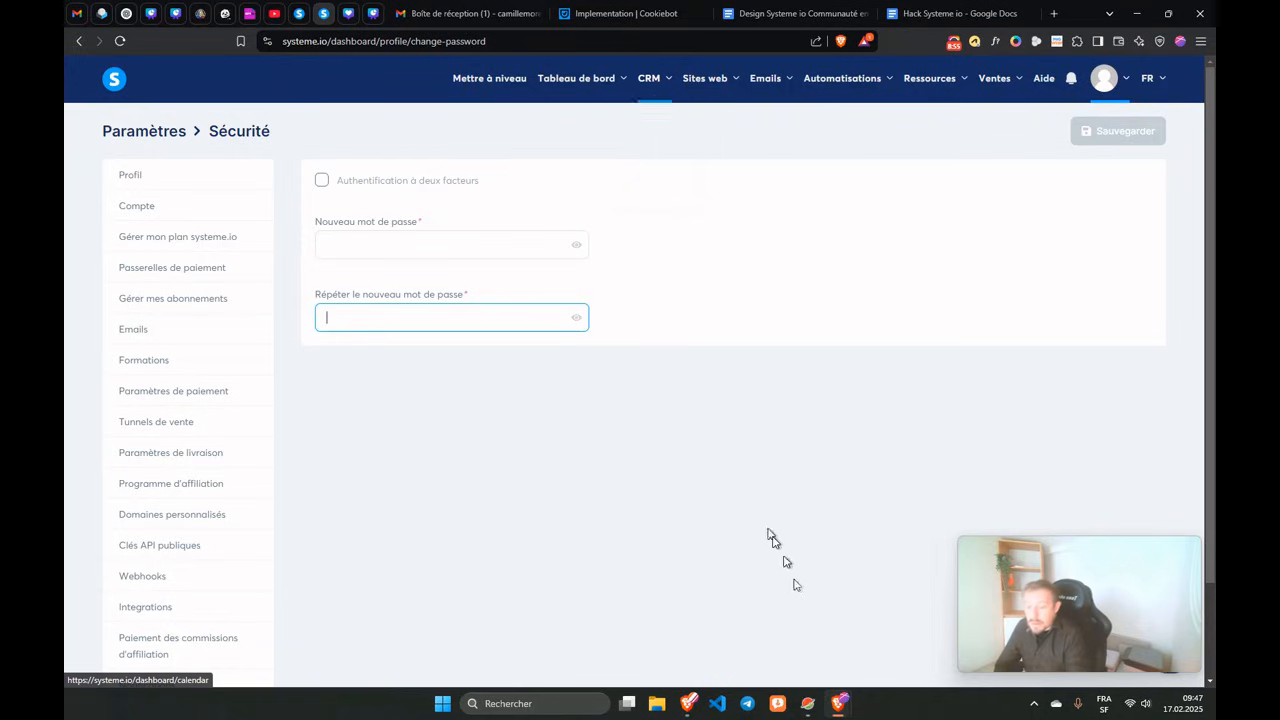
left_click(839, 708)
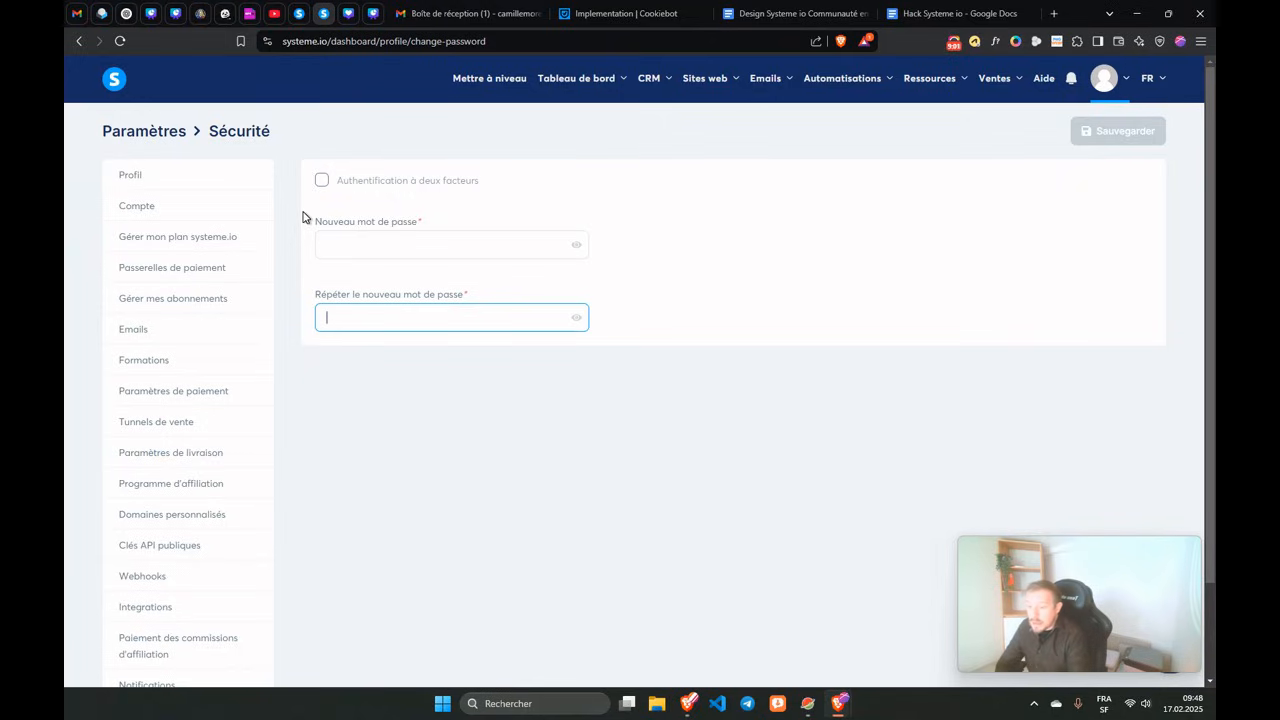
scroll(600, 570, "down", 2)
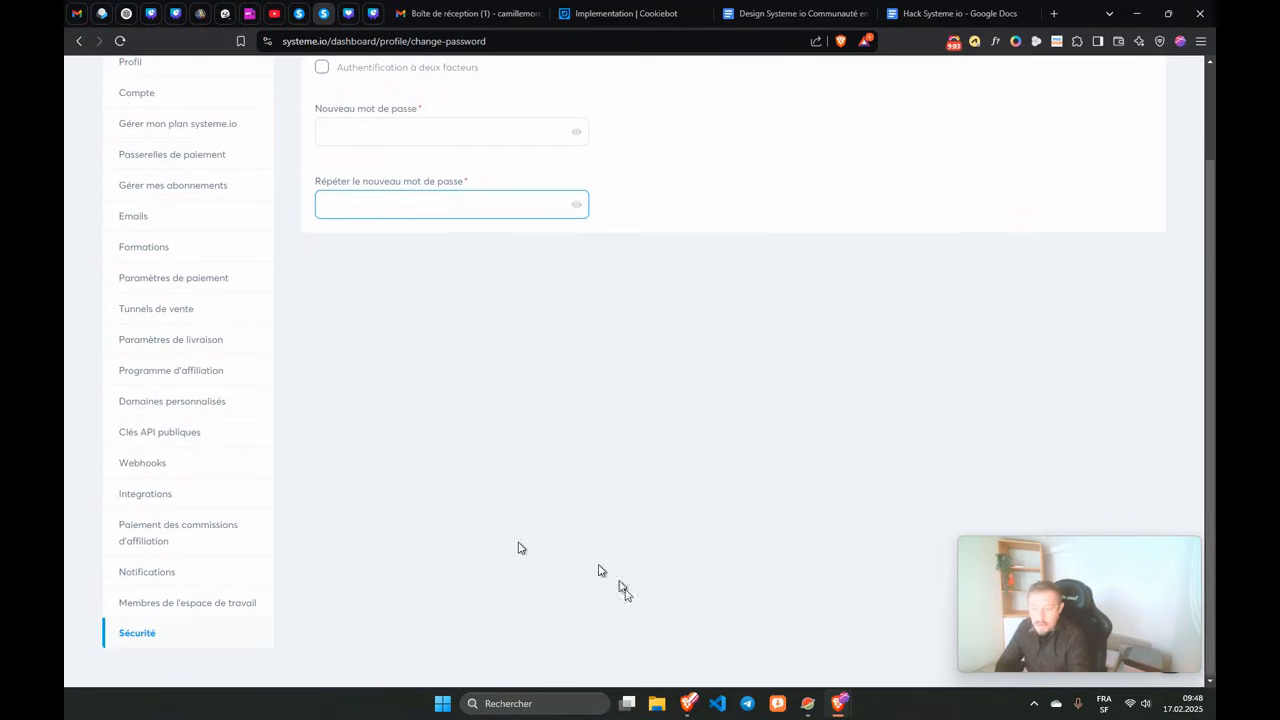
mouse_move(840, 700)
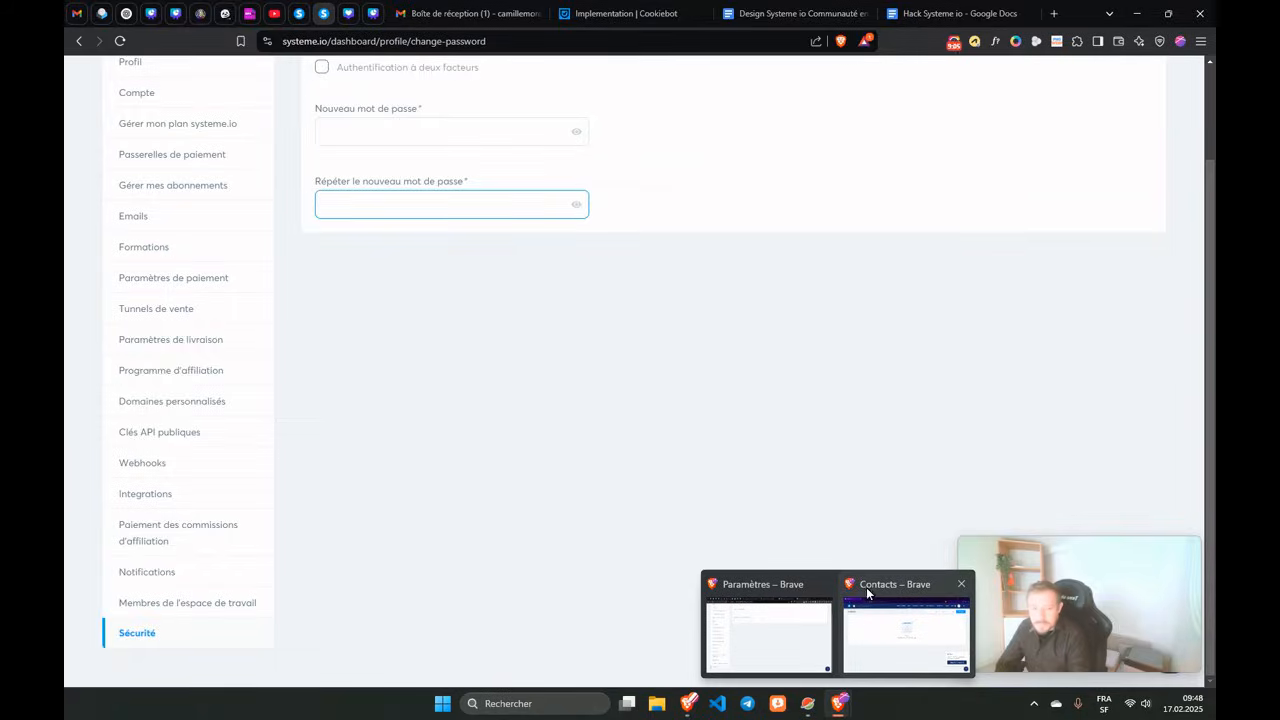
left_click(866, 587)
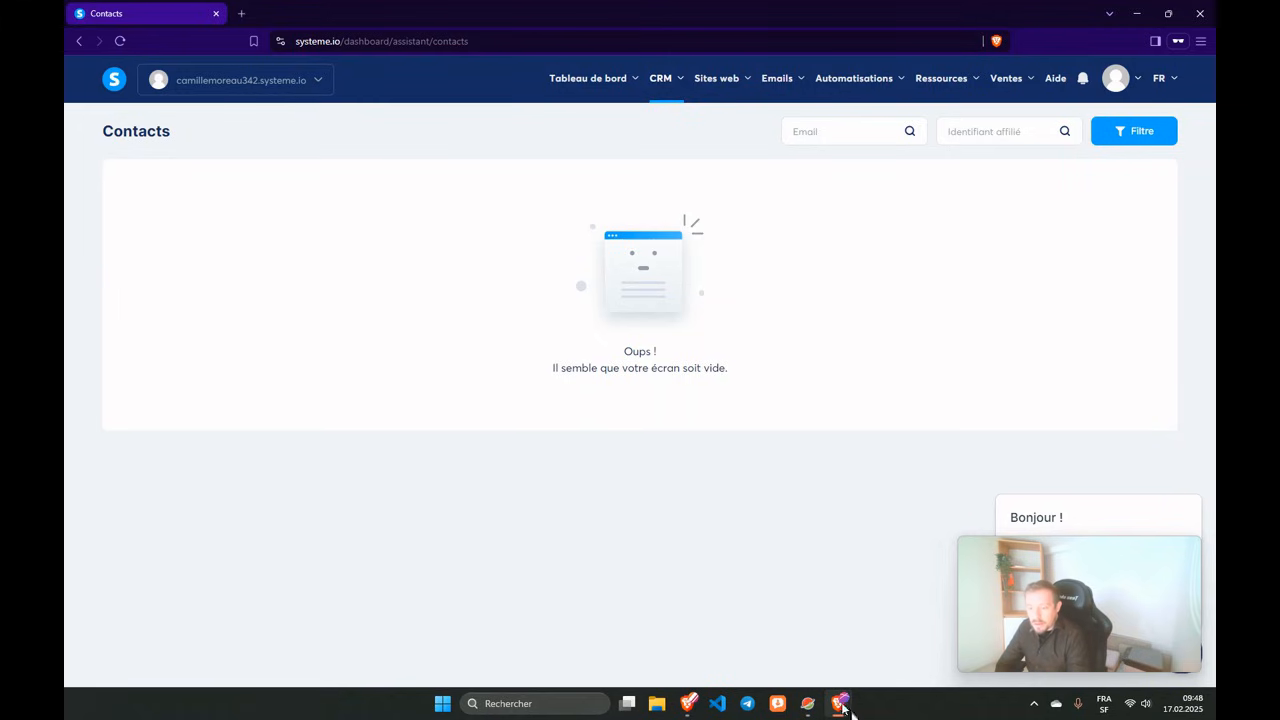
mouse_move(838, 712)
left_click(750, 620)
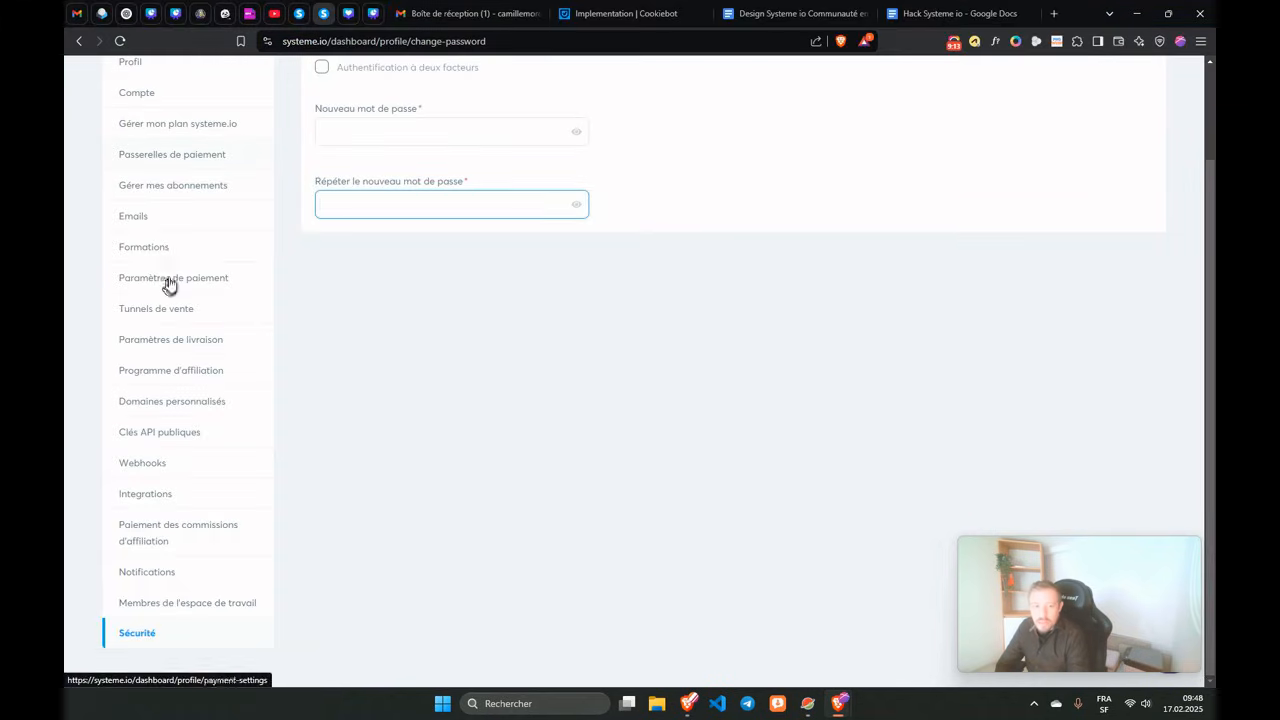
scroll(160, 265, "down", 1)
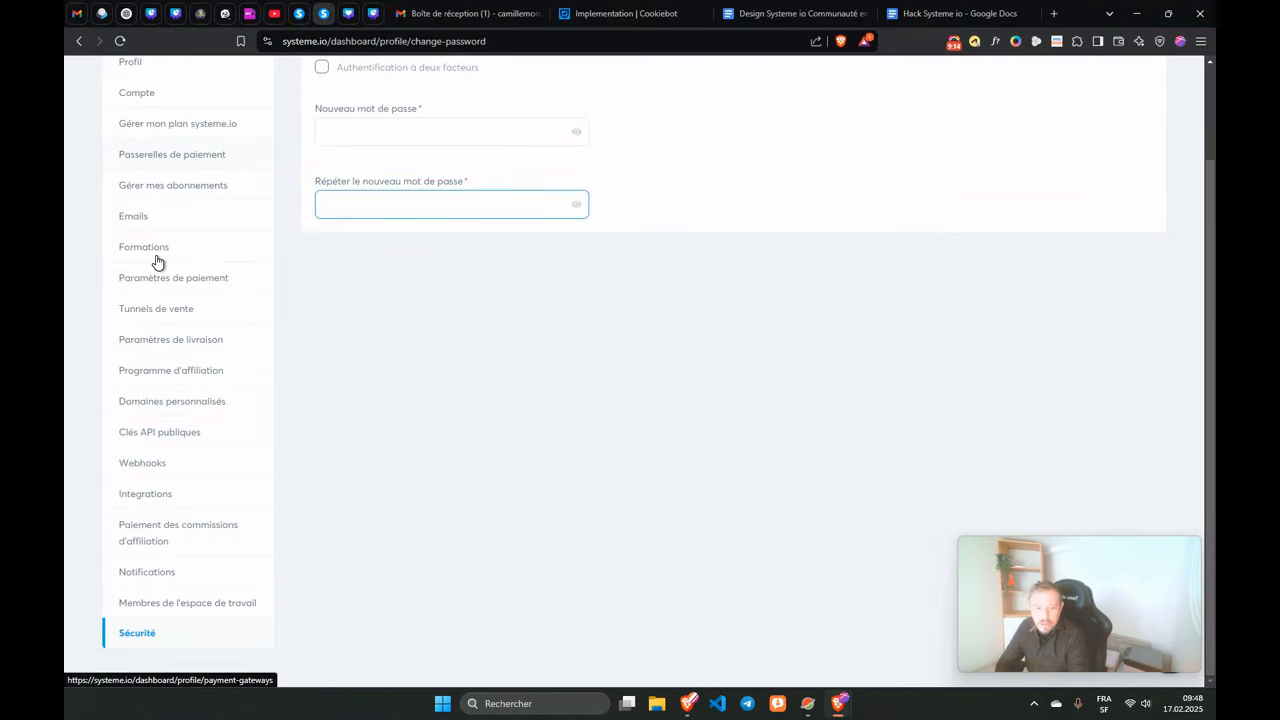
left_click(162, 604)
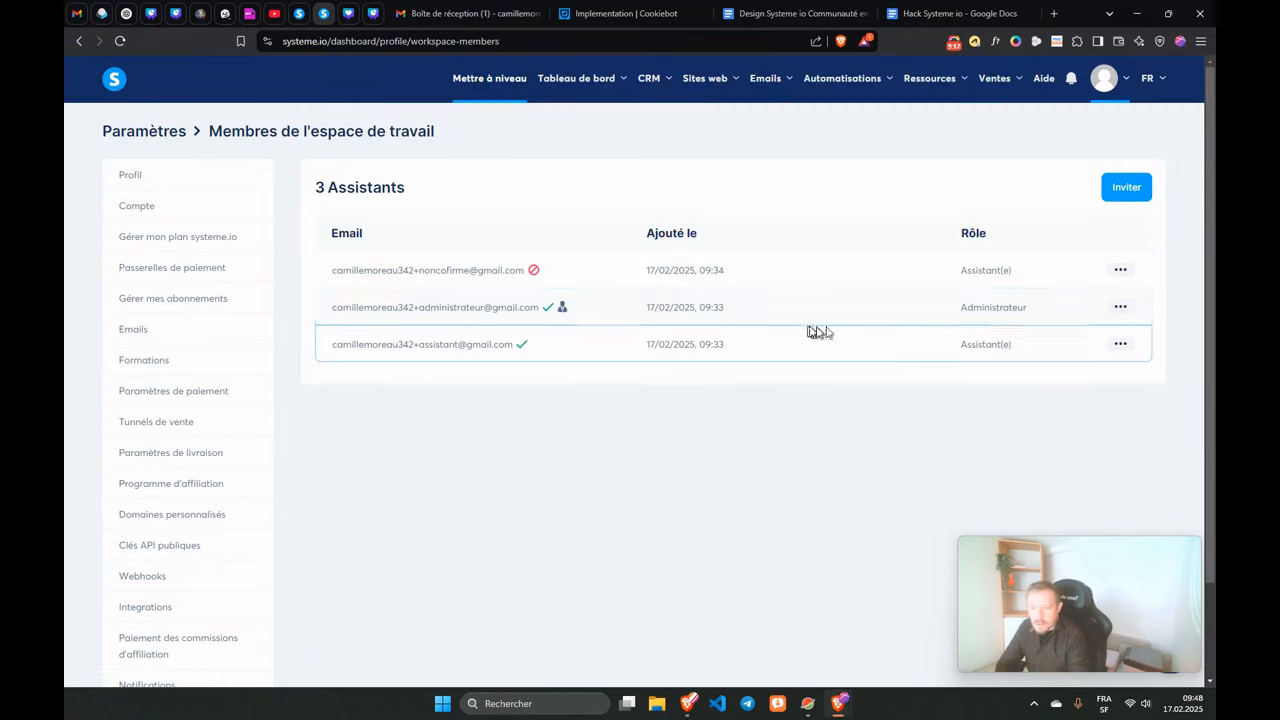
Delete the Administrateur member from the workspace and confirm the removal.
left_click(1120, 310)
left_click(1056, 342)
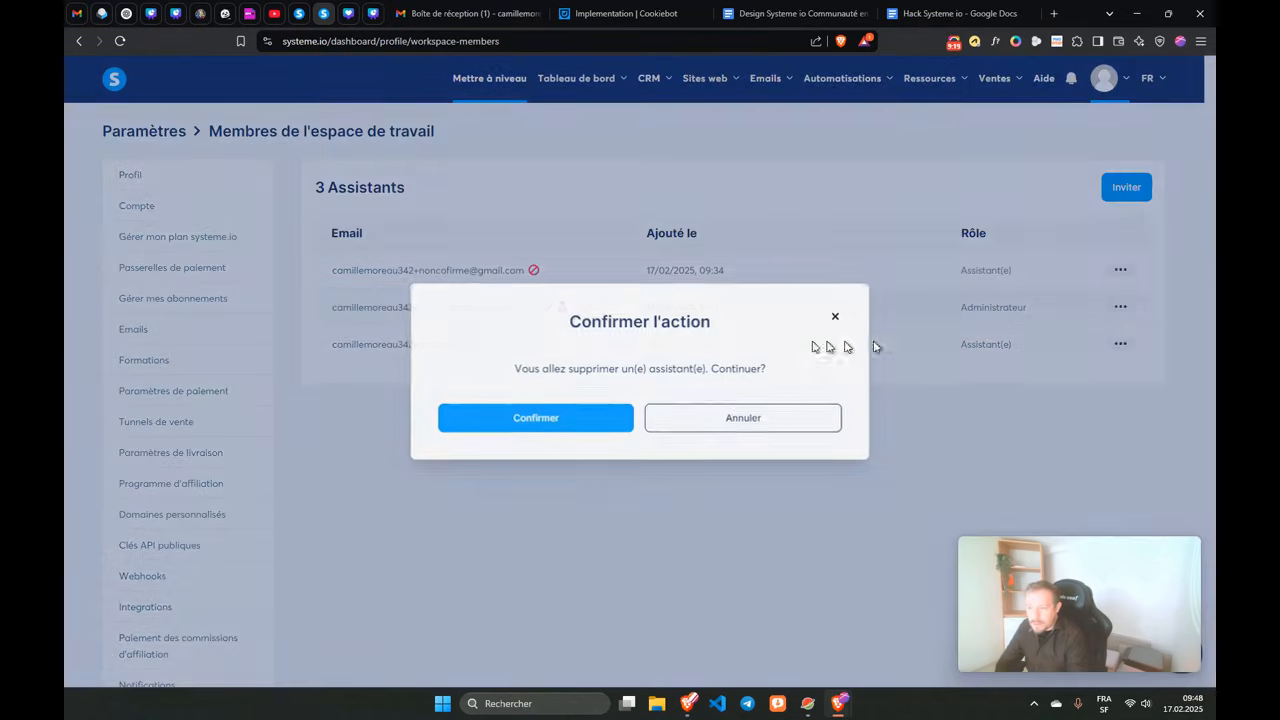
left_click(549, 418)
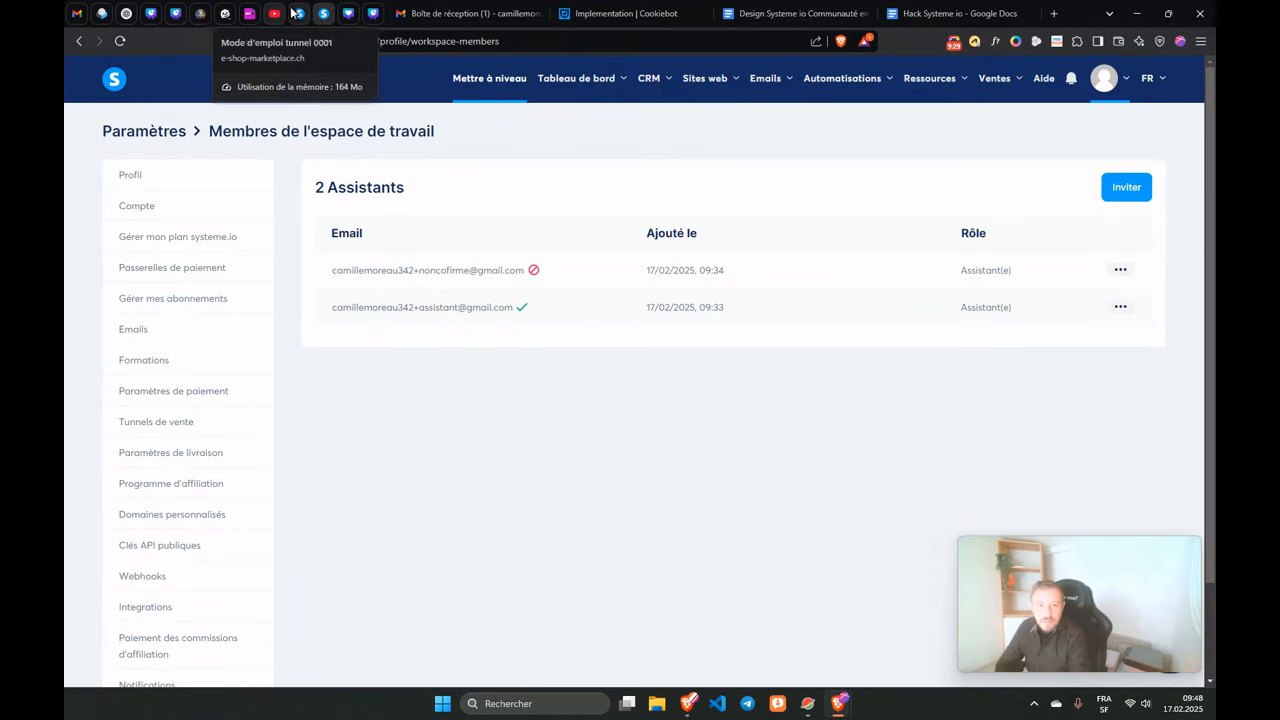
Open the administrator's workspace invitation email in Gmail and copy its invitation link address.
left_click(77, 13)
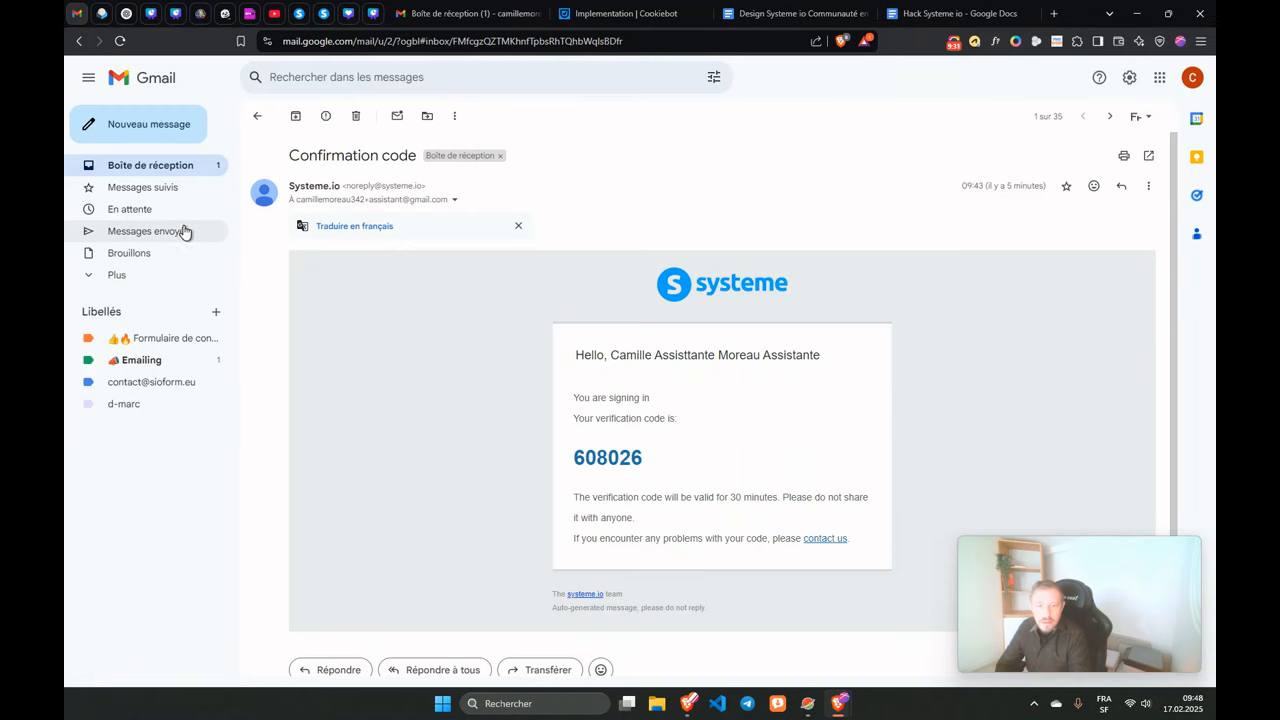
left_click(148, 168)
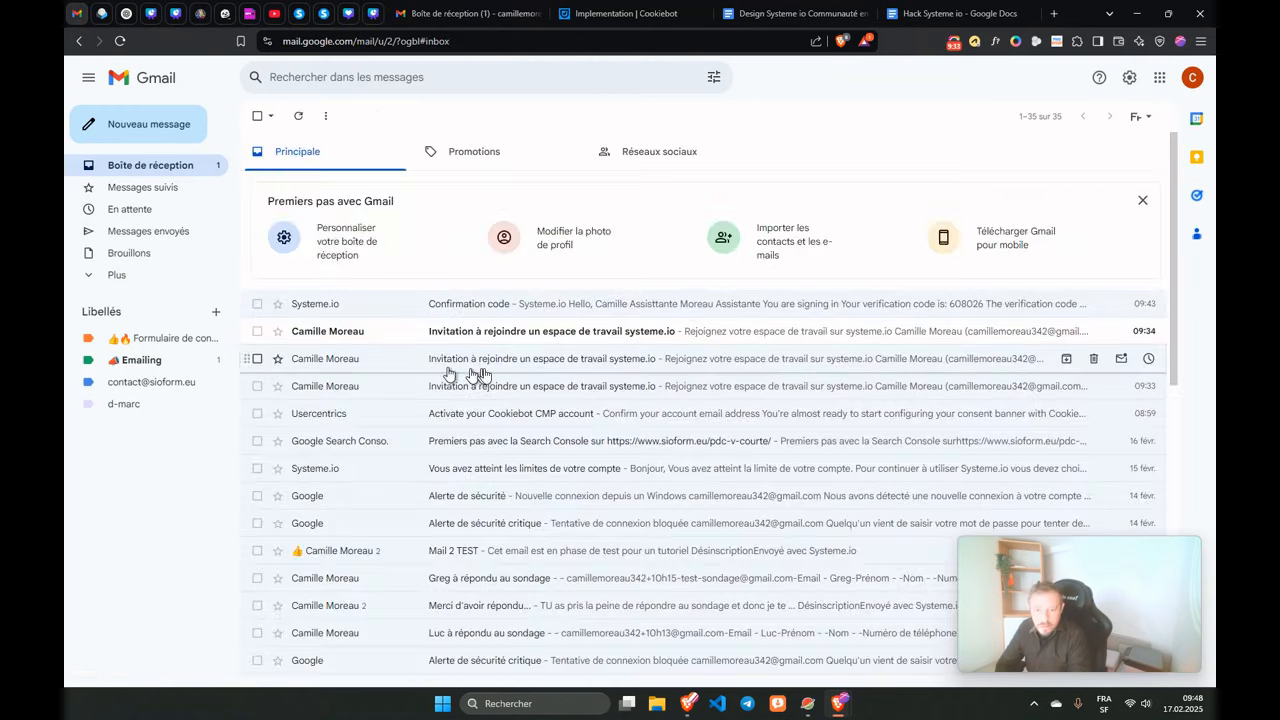
left_click(576, 365)
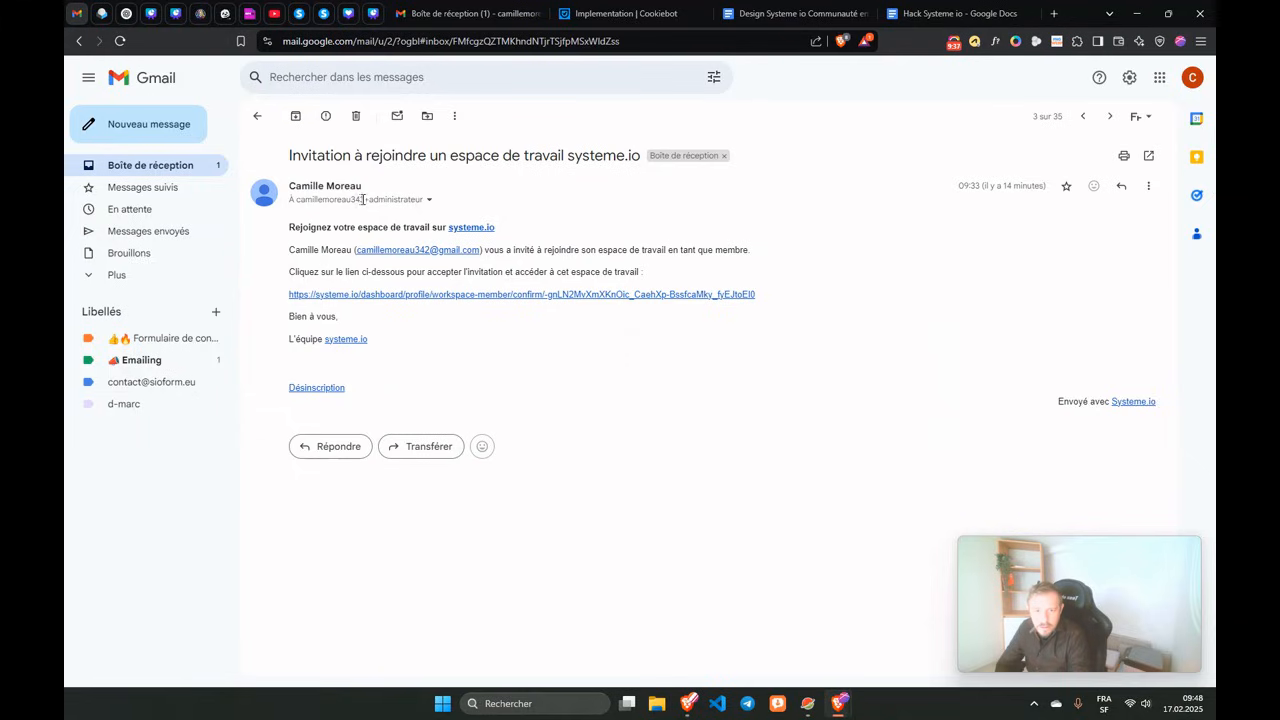
left_click_drag(363, 199, 422, 202)
left_click(328, 215)
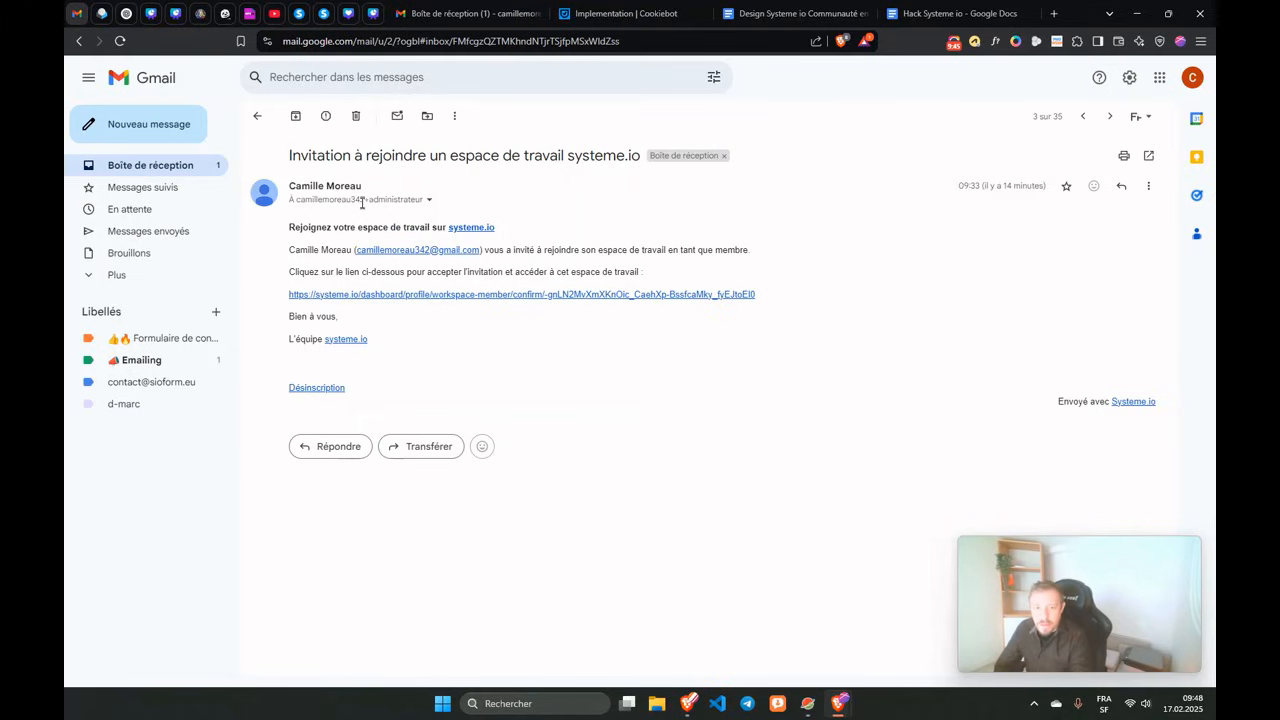
left_click_drag(364, 201, 410, 200)
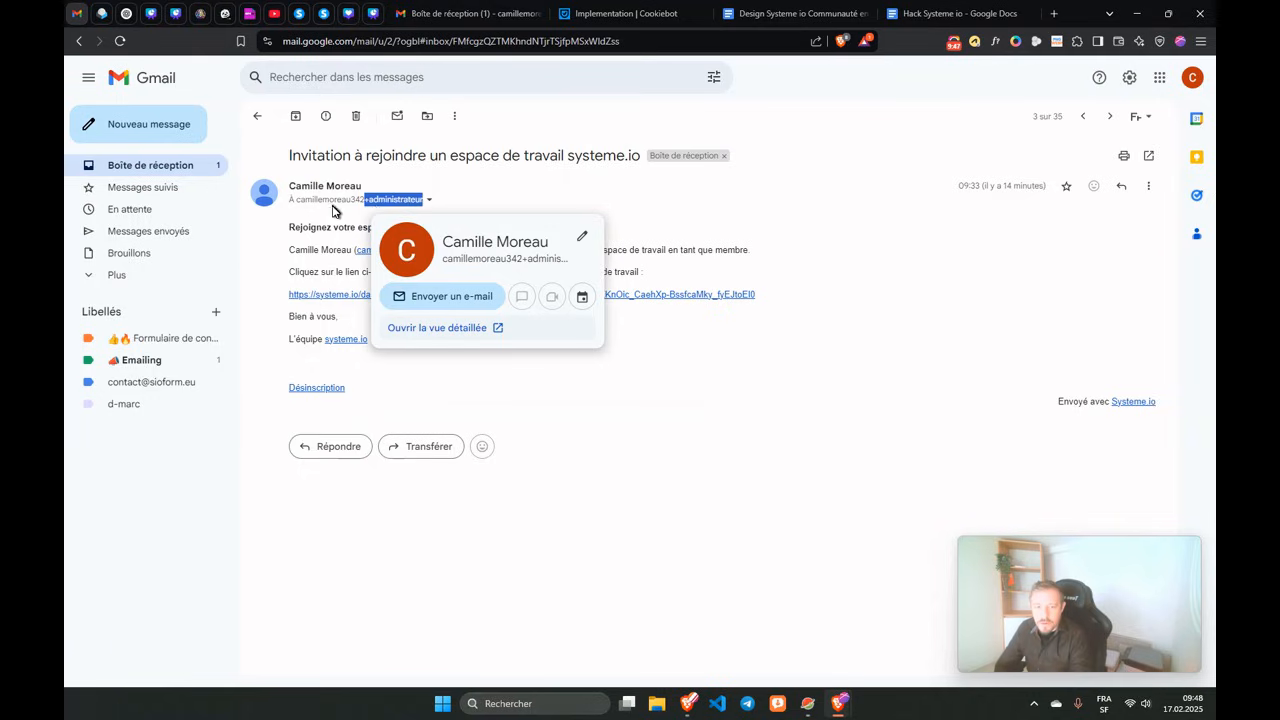
left_click(297, 247)
left_click_drag(790, 296, 293, 294)
key("ctrl+c")
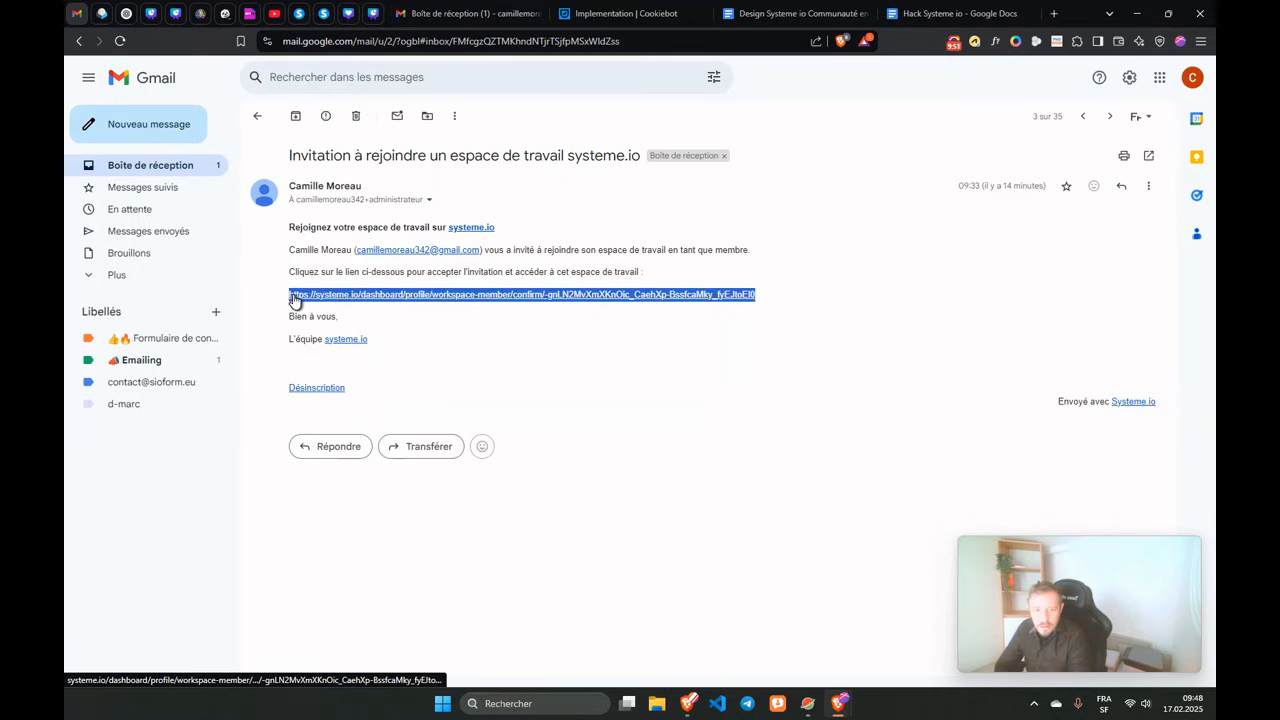
right_click(294, 296)
left_click(349, 437)
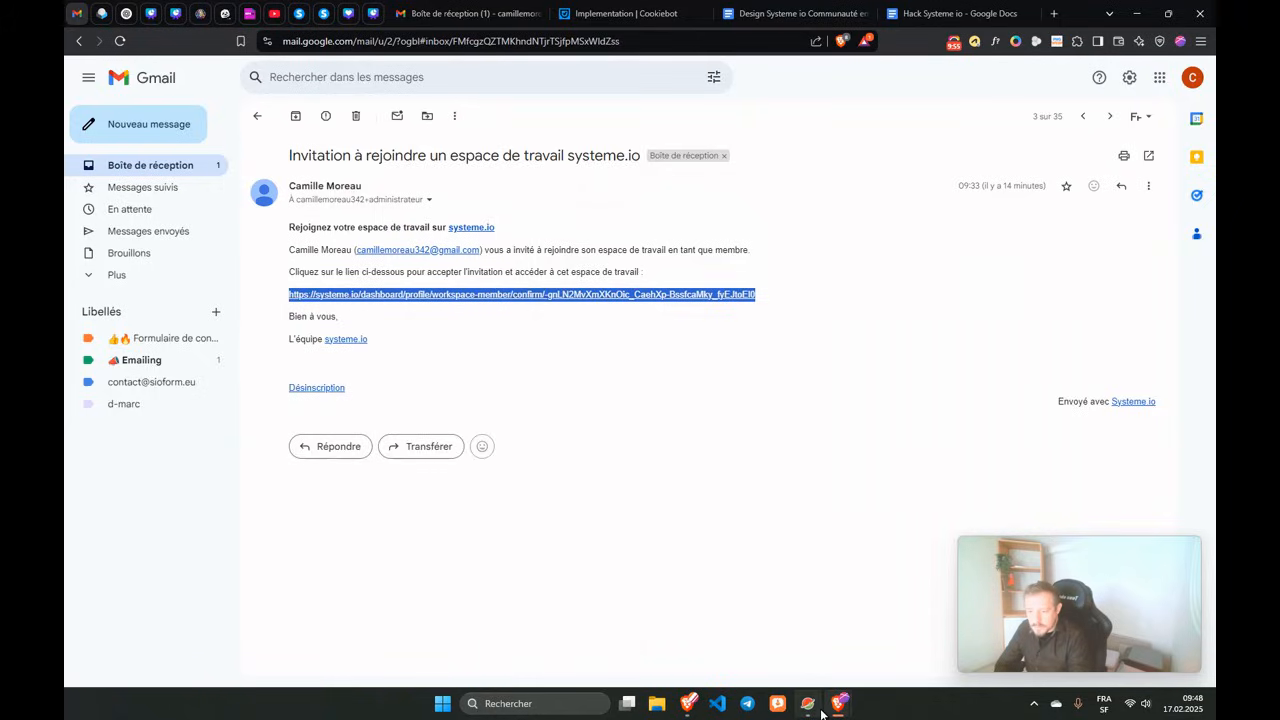
Close the separate systeme.io Contacts window.
mouse_move(838, 705)
left_click(880, 591)
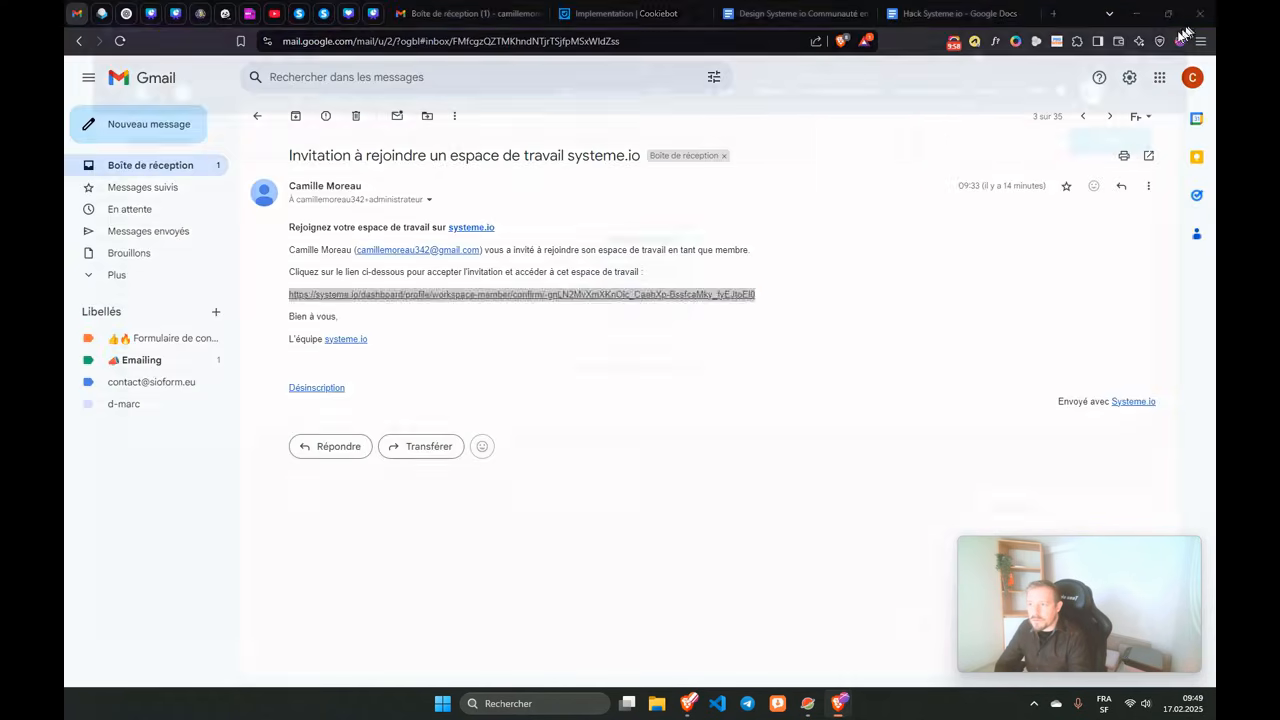
left_click(1200, 13)
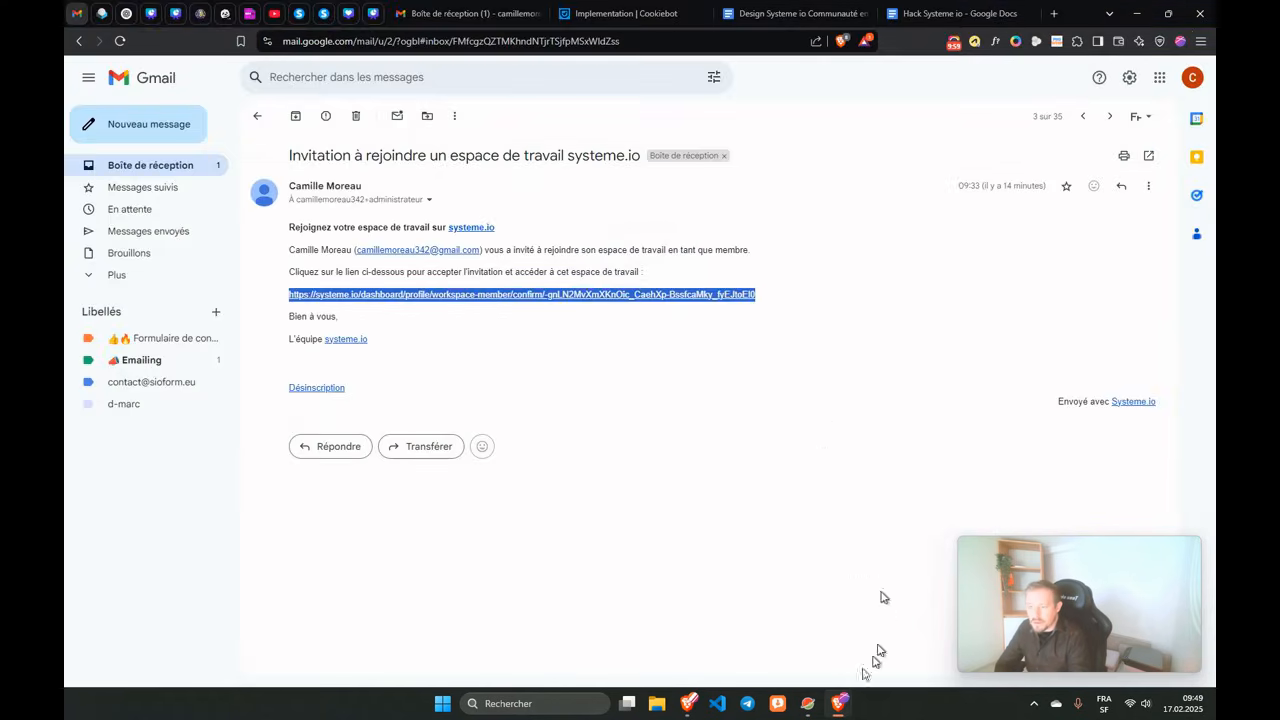
Load the copied invitation link in a new Brave private window.
left_click(1201, 42)
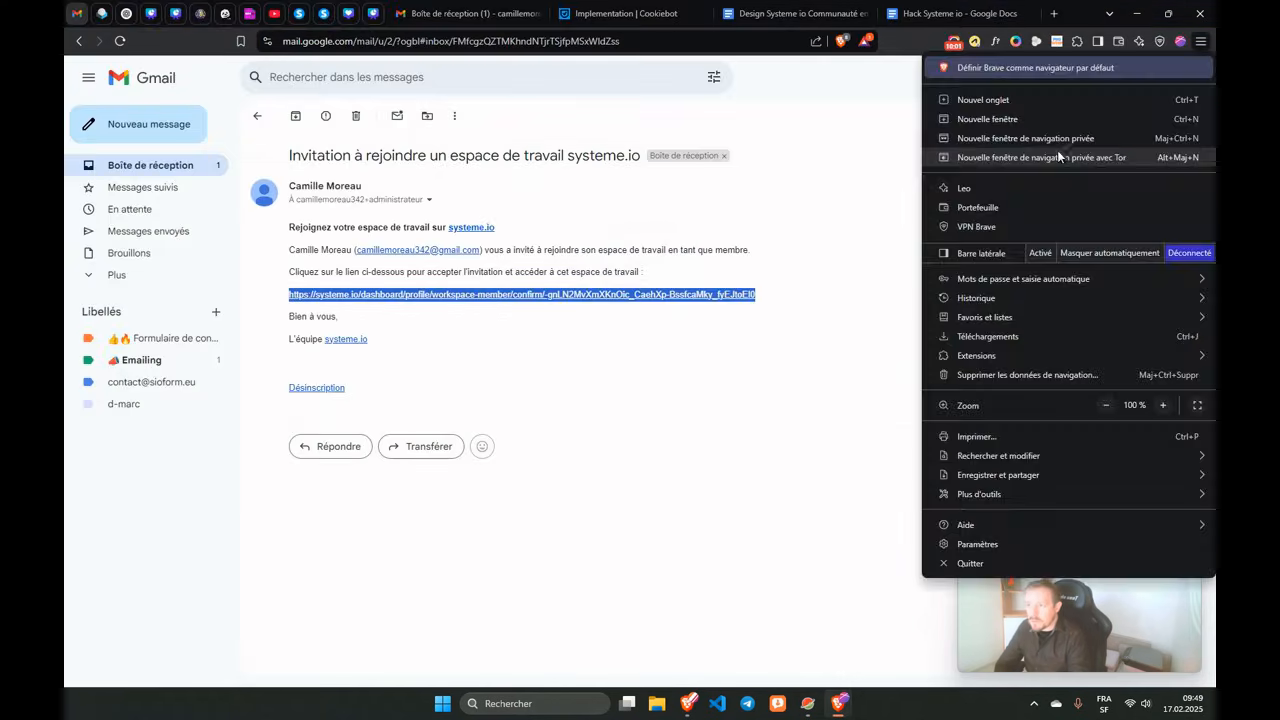
left_click(1054, 143)
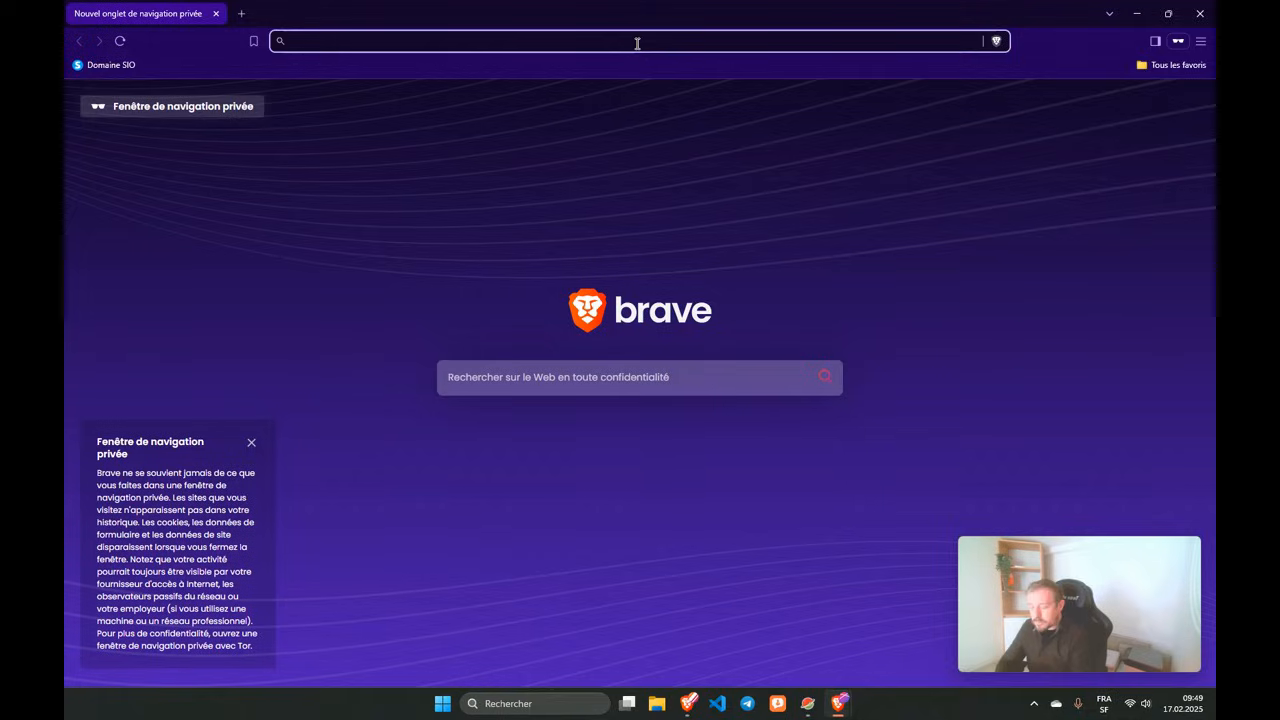
key("ctrl+v")
key("Return")
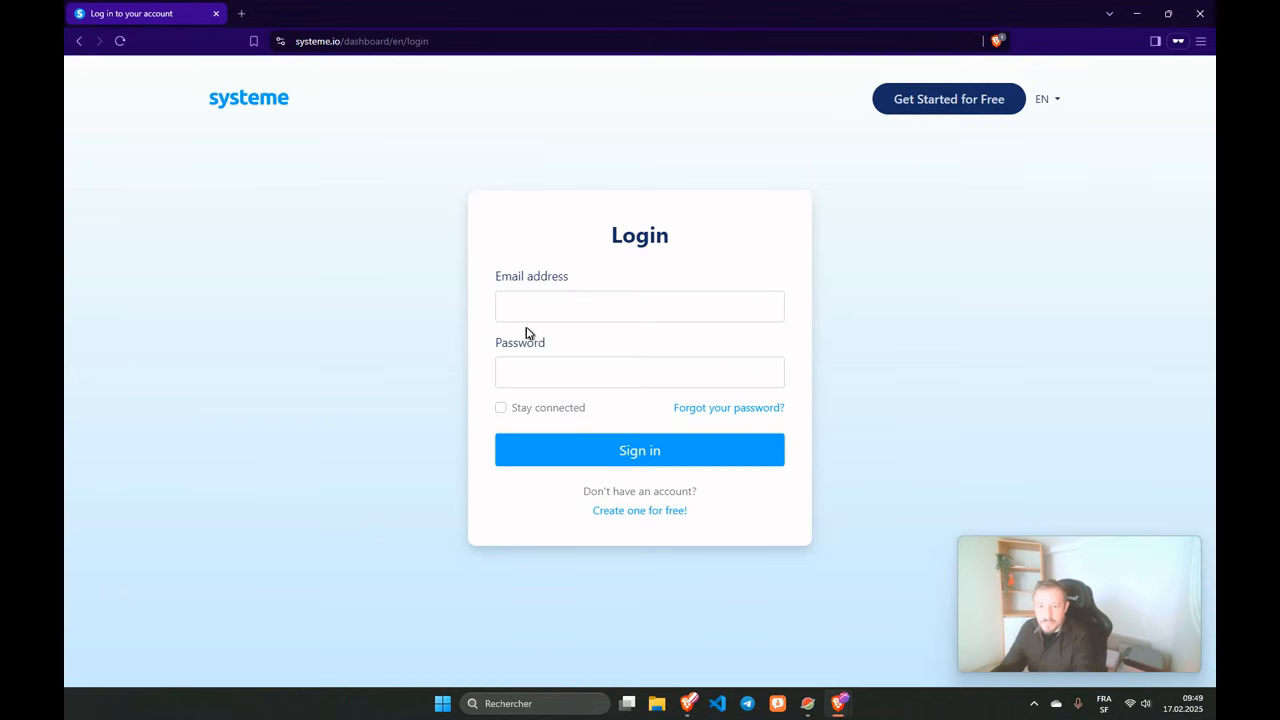
Sign in with the administrateur invitee's e-mail address and password.
left_click(522, 311)
left_click(634, 343)
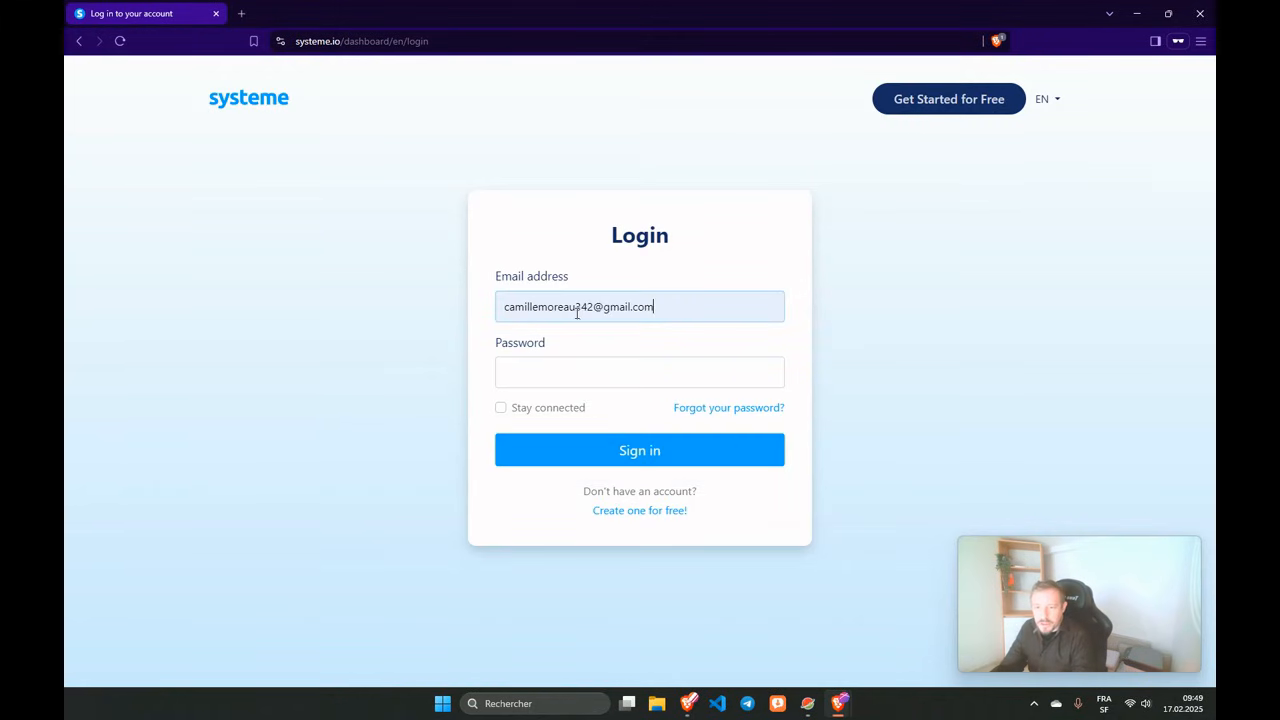
type("+a")
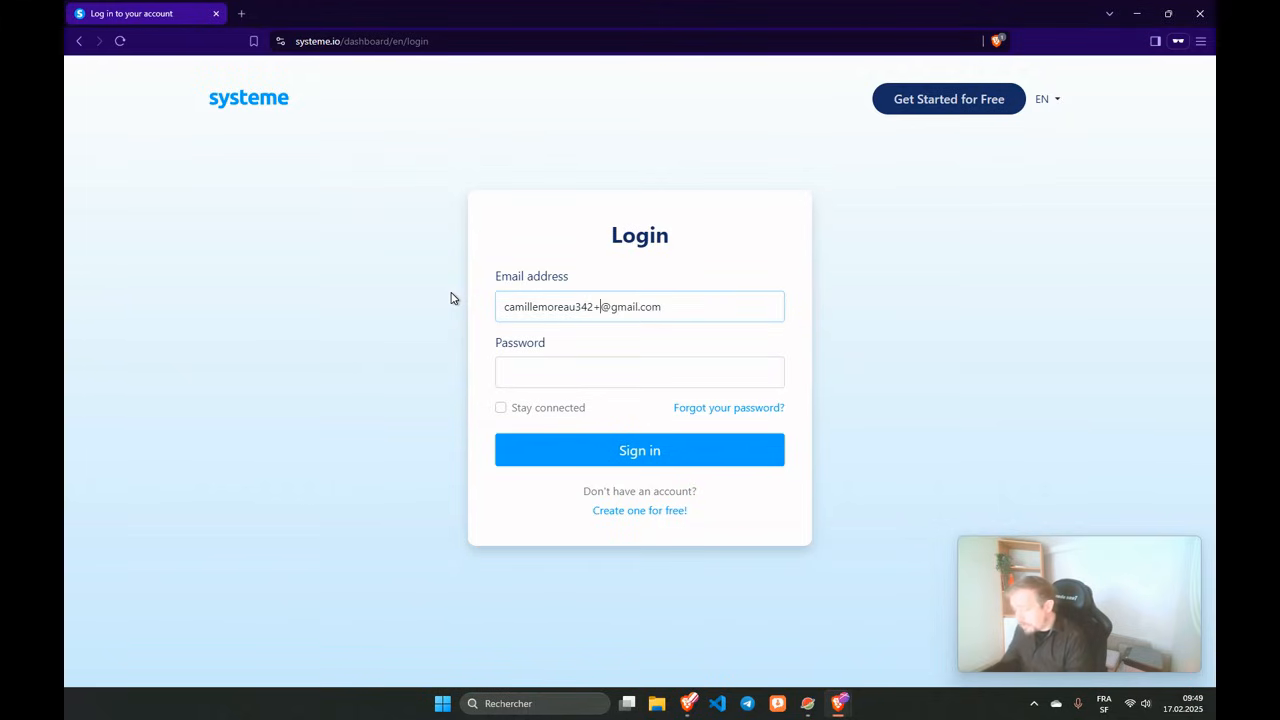
type("dm")
type("istrate")
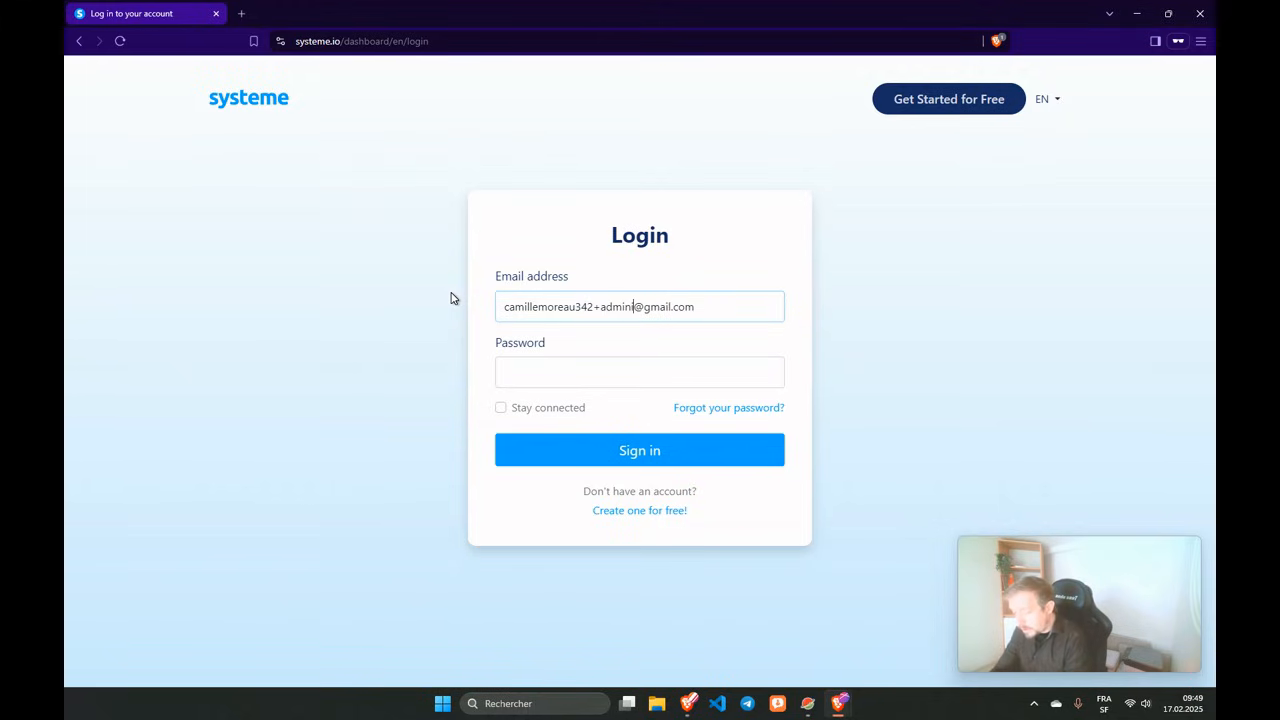
type("ur")
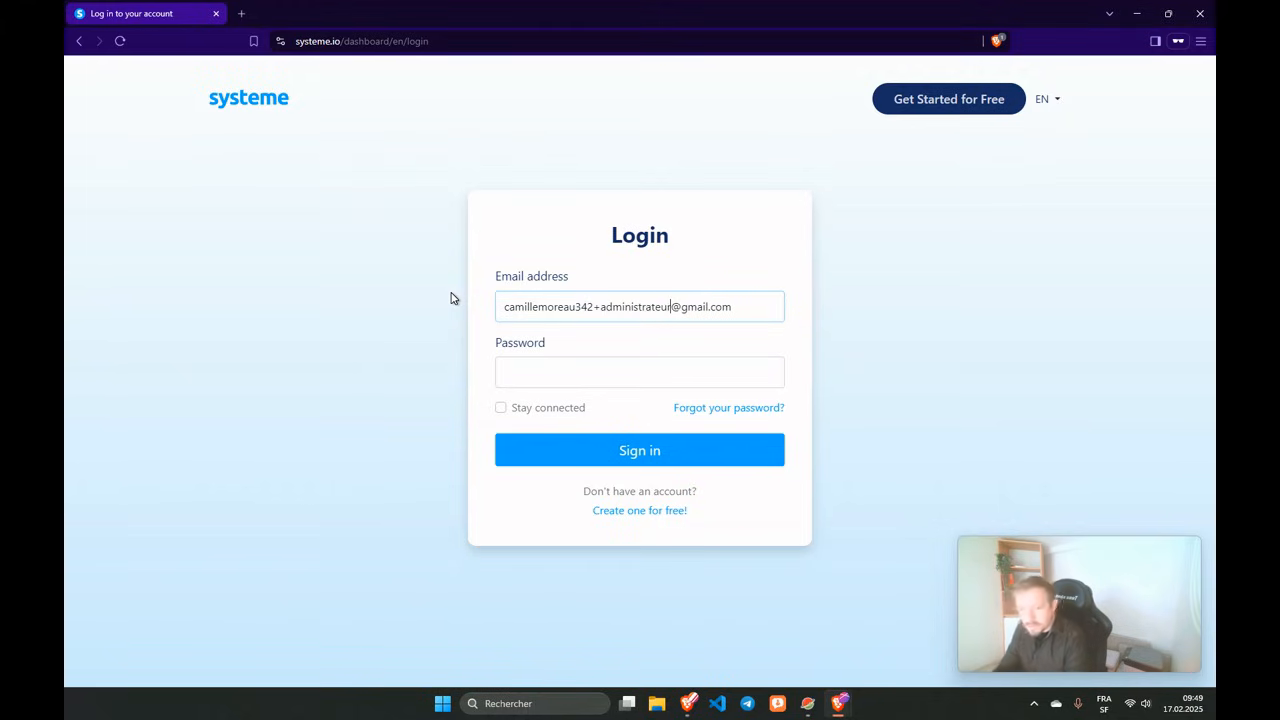
left_click(502, 345)
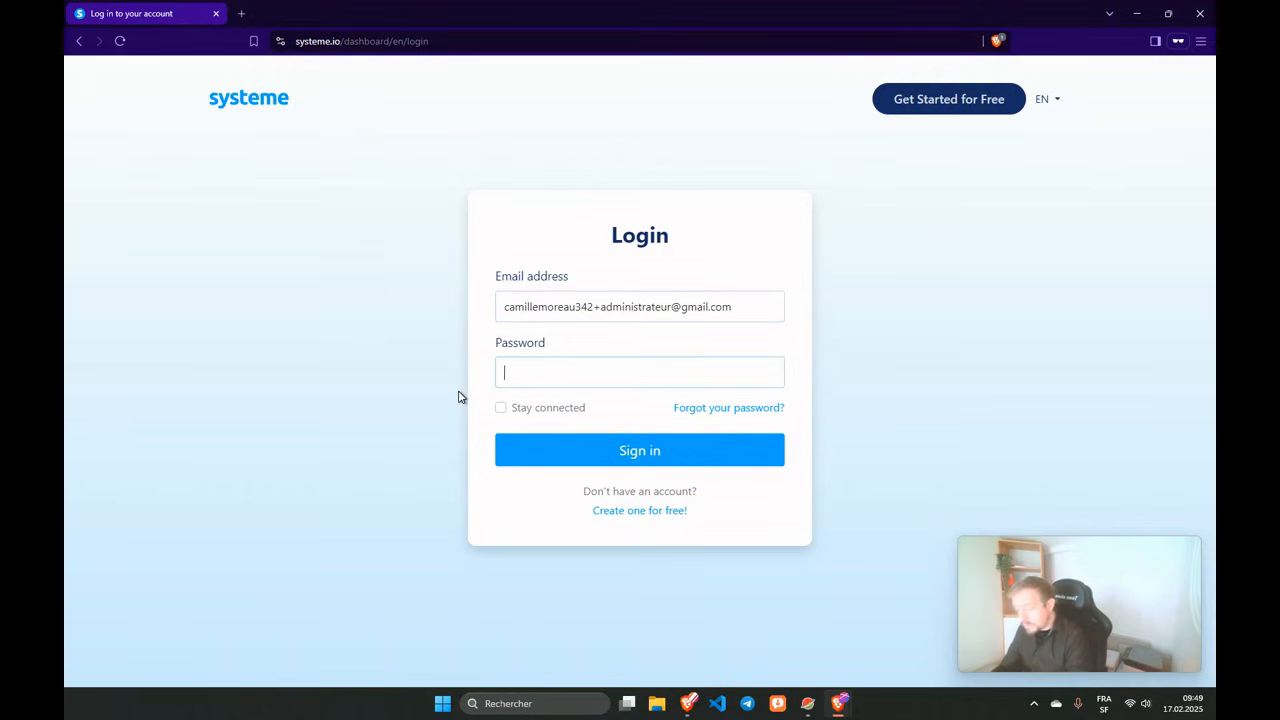
type("••••")
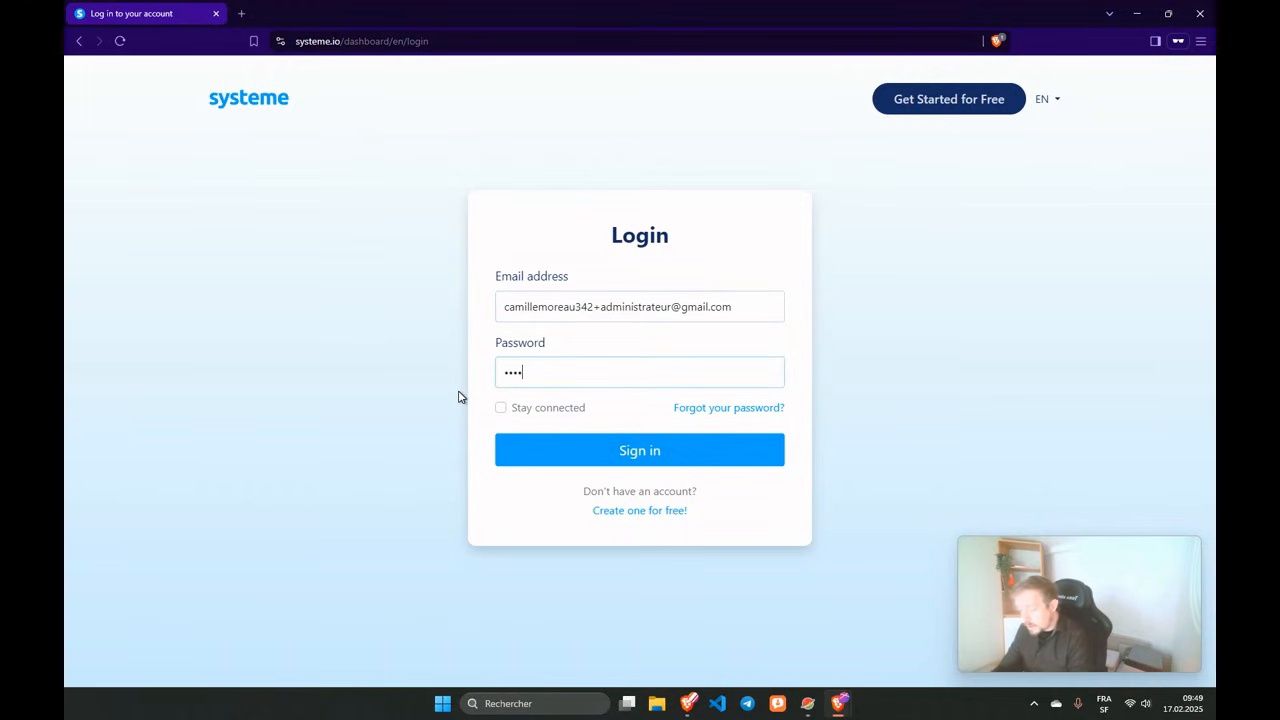
type("•••••••")
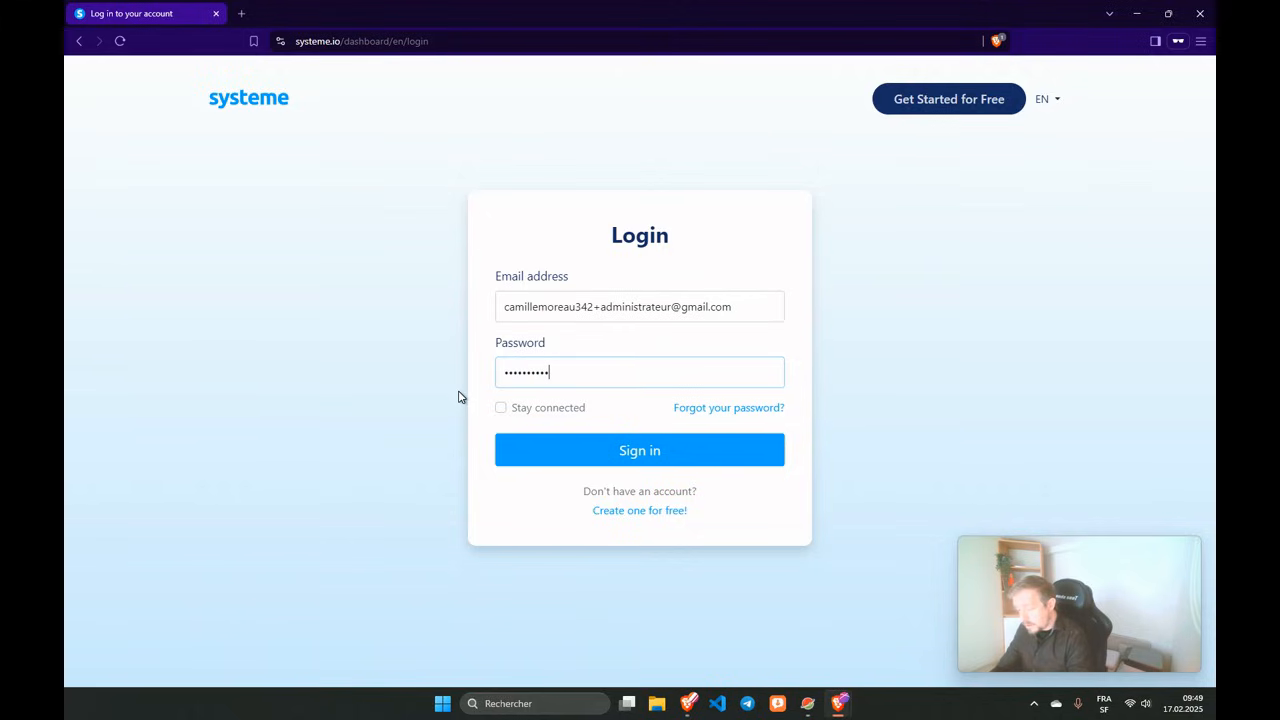
type("•")
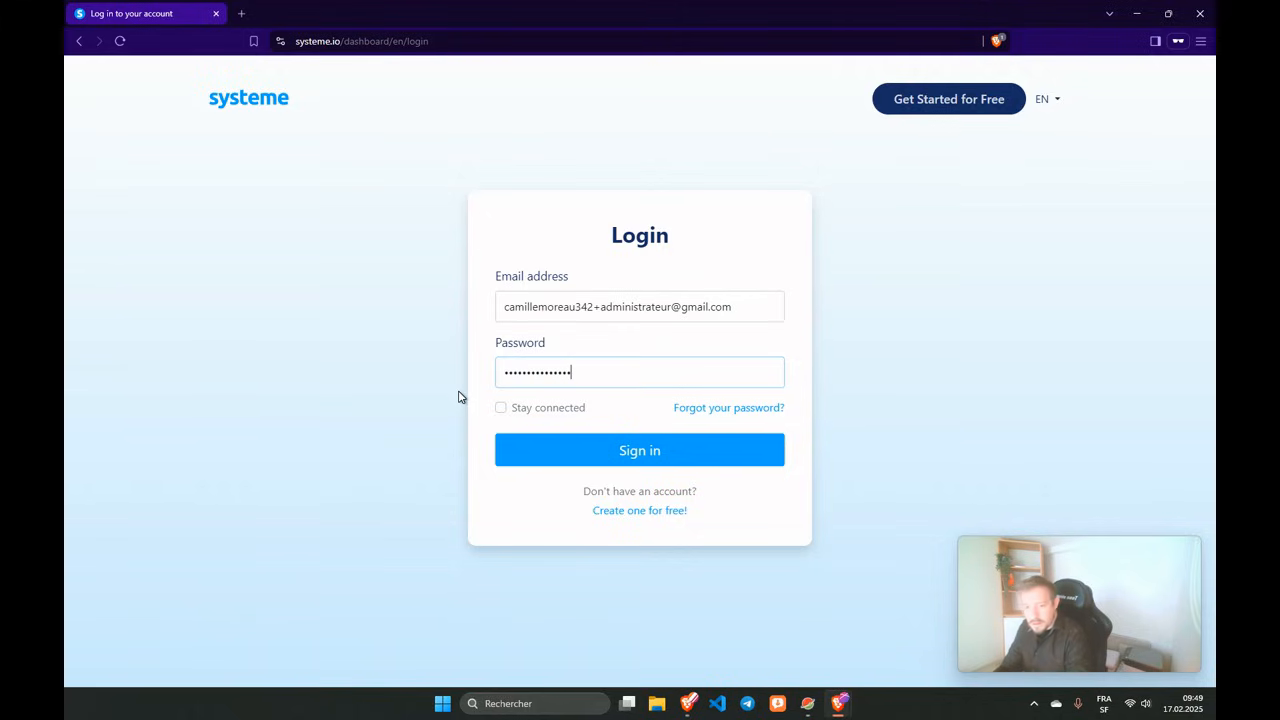
left_click(535, 449)
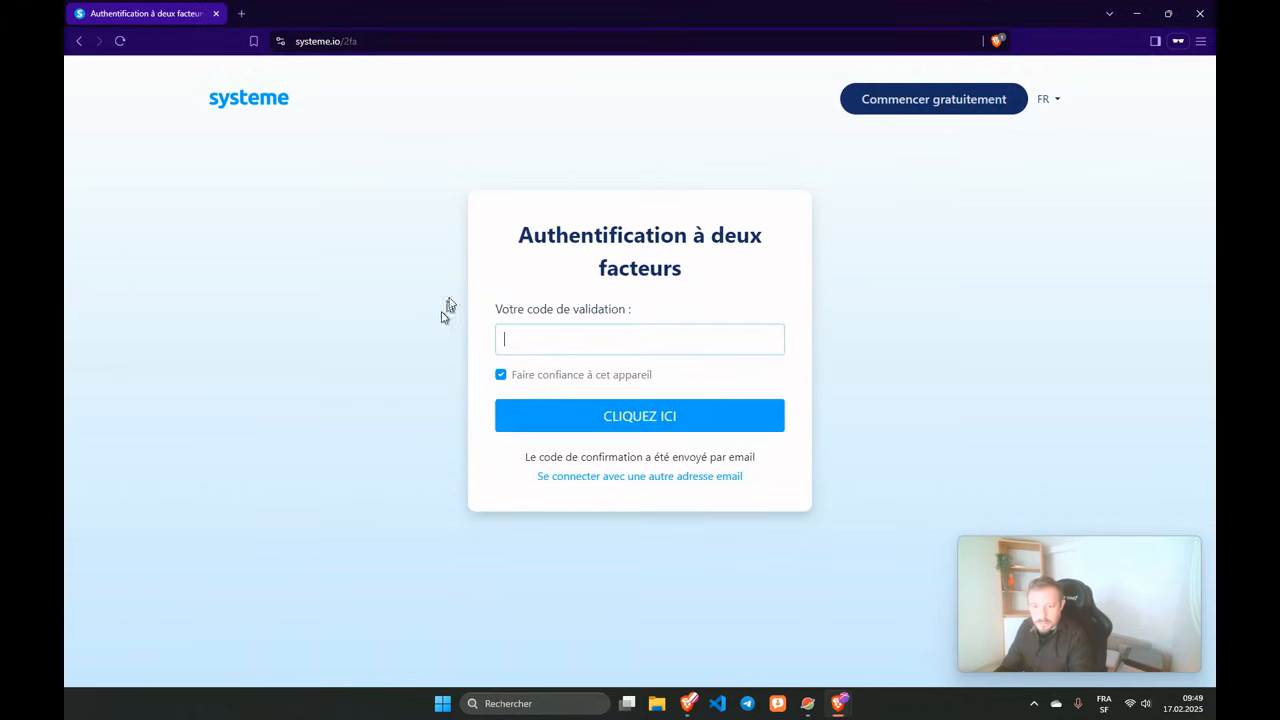
Refresh the Gmail inbox and select the code in the newest Confirmation code e-mail.
mouse_move(684, 703)
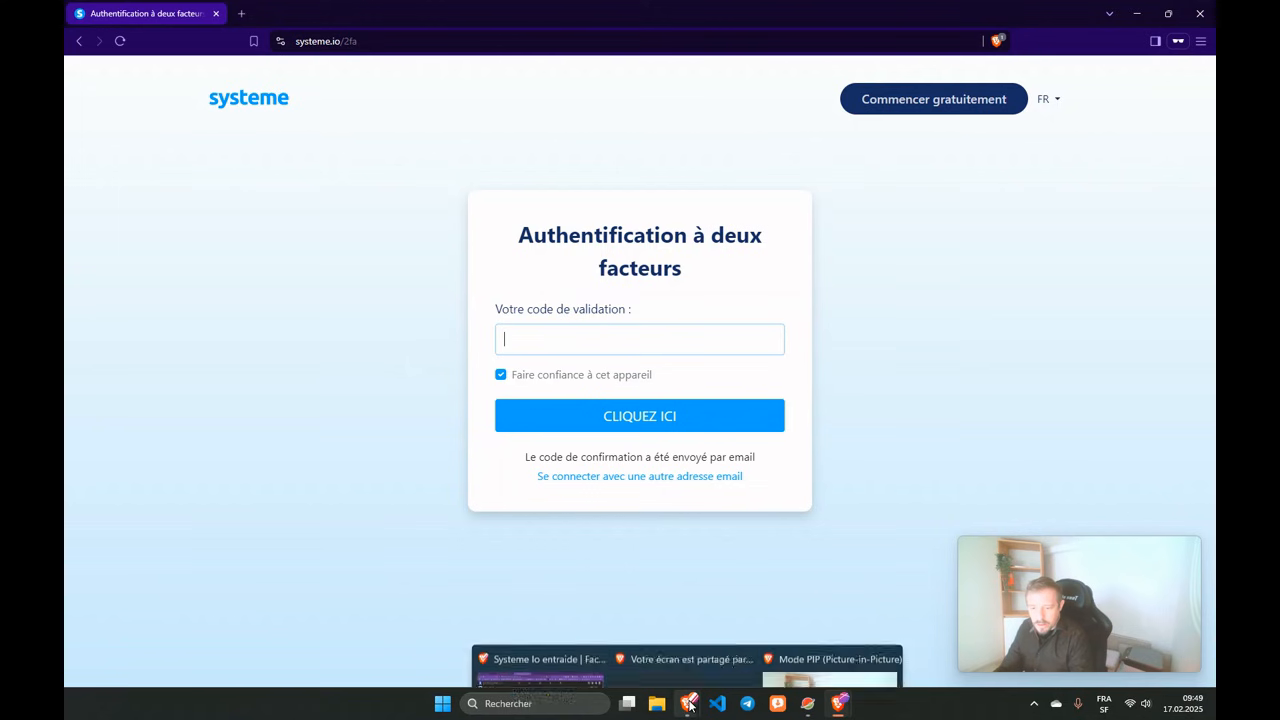
left_click(606, 600)
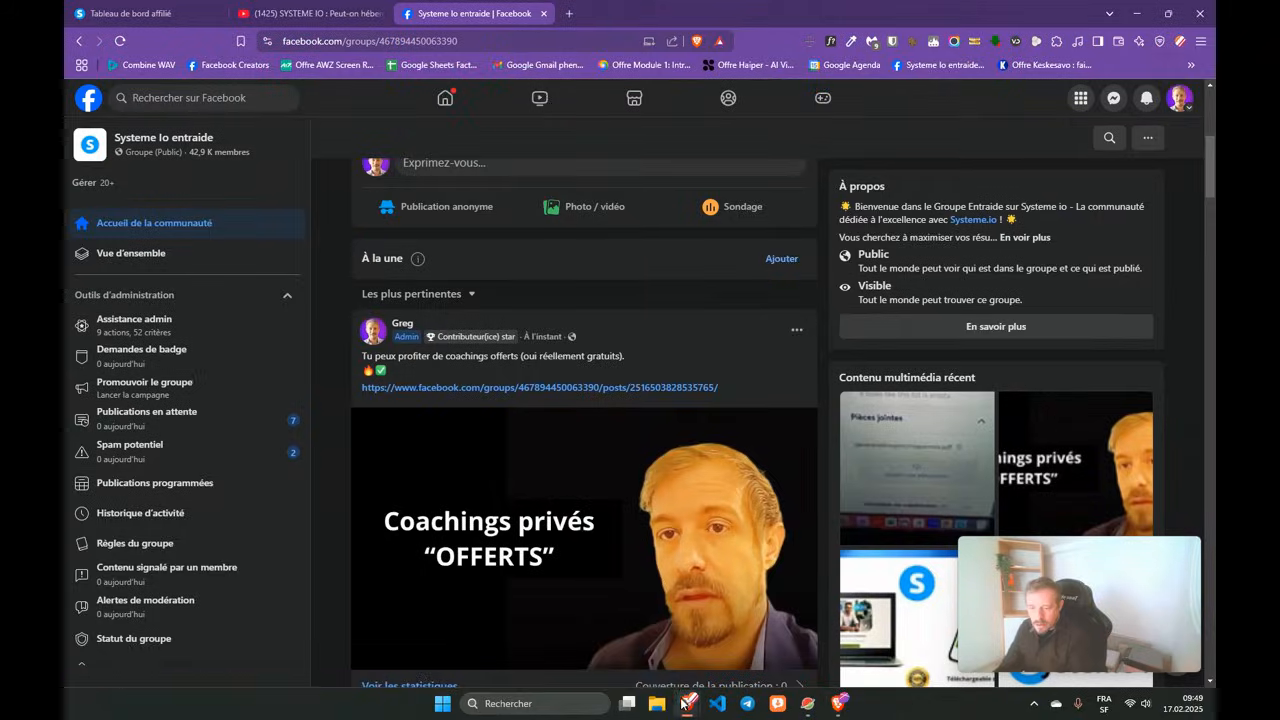
mouse_move(839, 703)
left_click(753, 592)
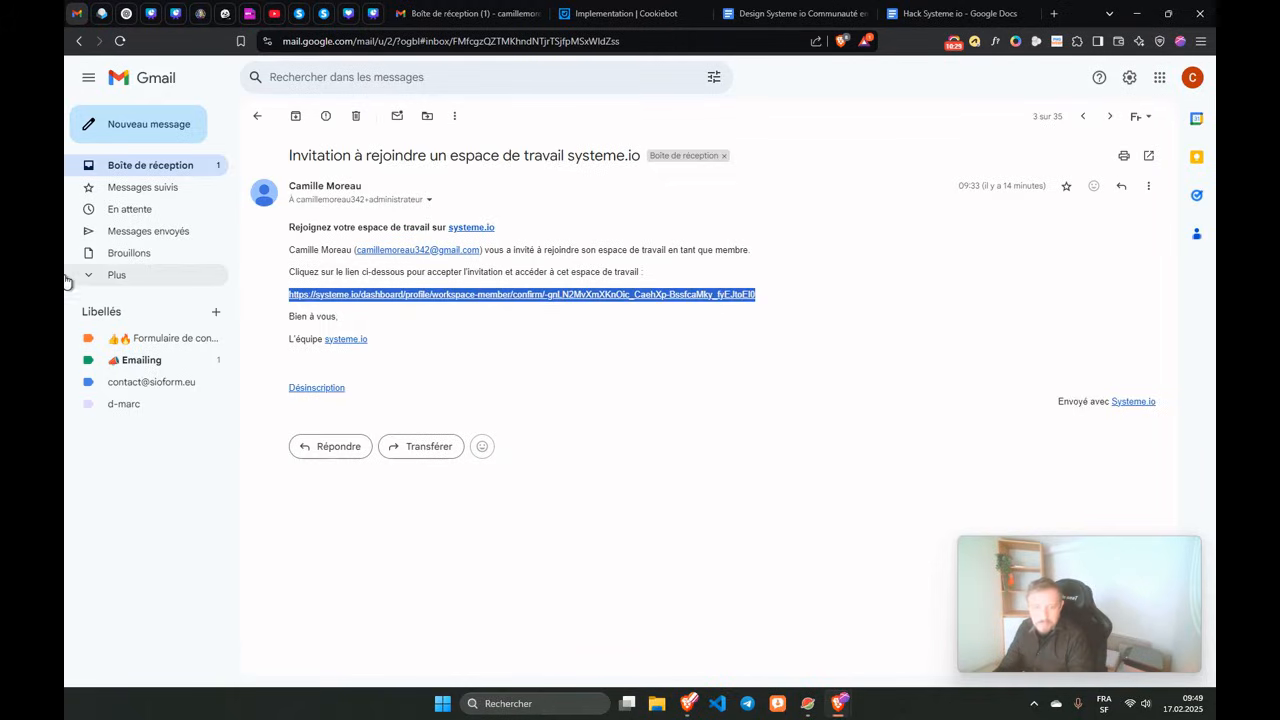
left_click(160, 165)
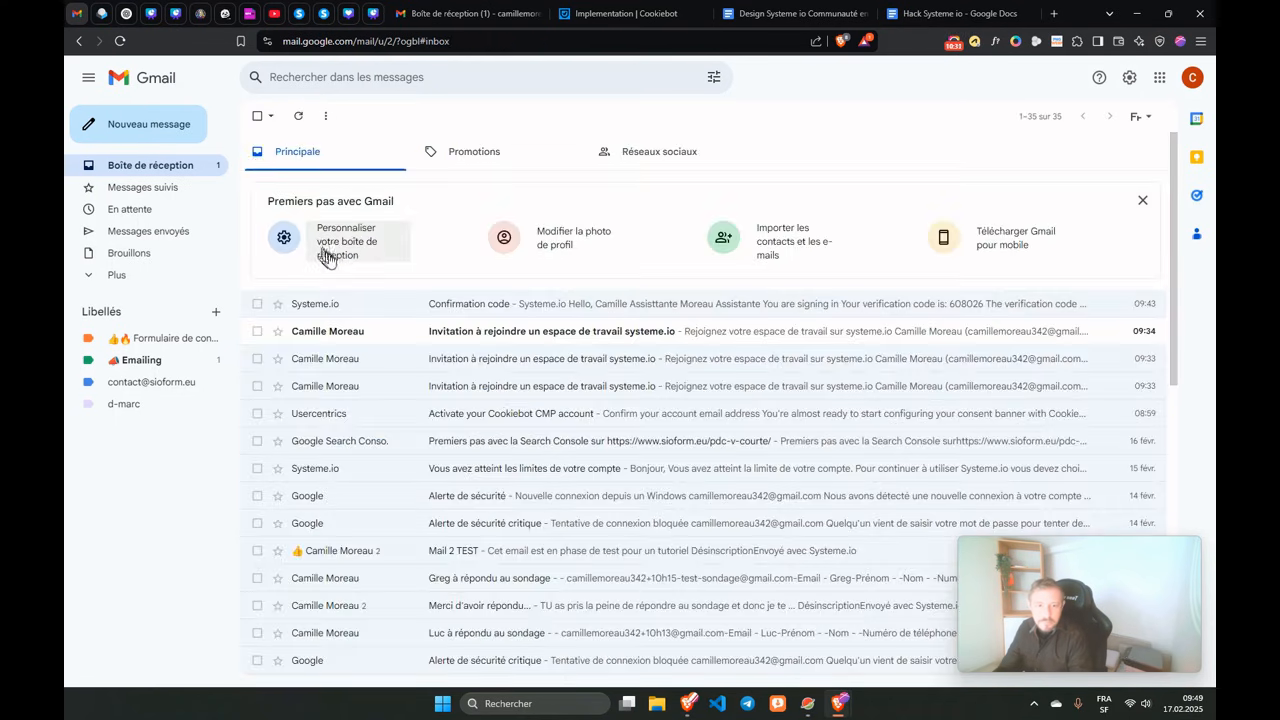
left_click(298, 115)
left_click(472, 303)
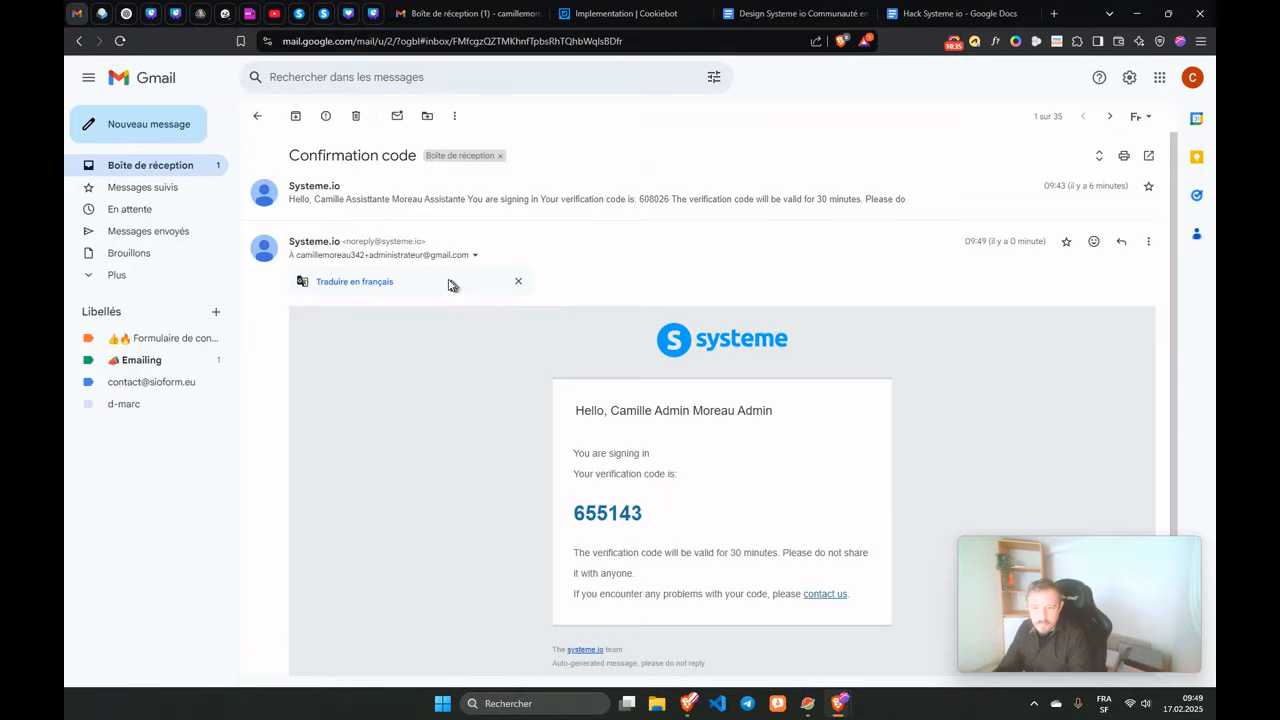
left_click_drag(576, 512, 650, 527)
key("ctrl+c")
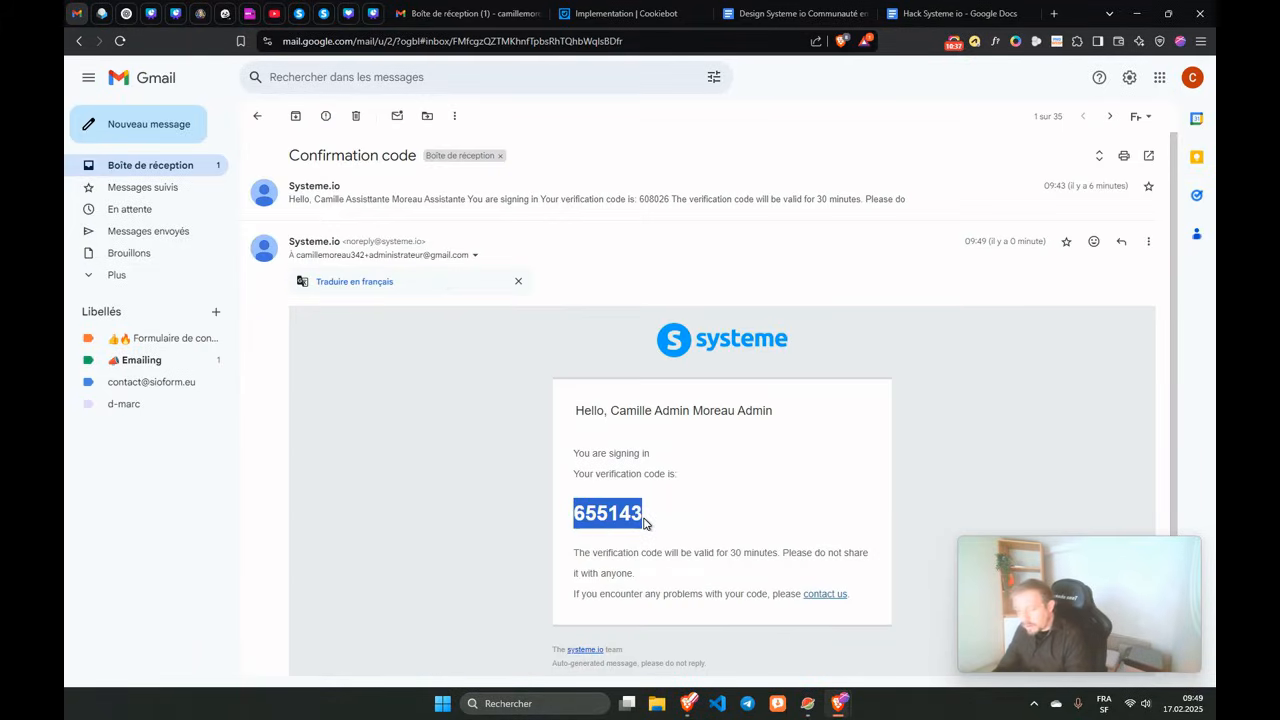
Paste the verification code into the two-factor validation field and submit it.
mouse_move(836, 702)
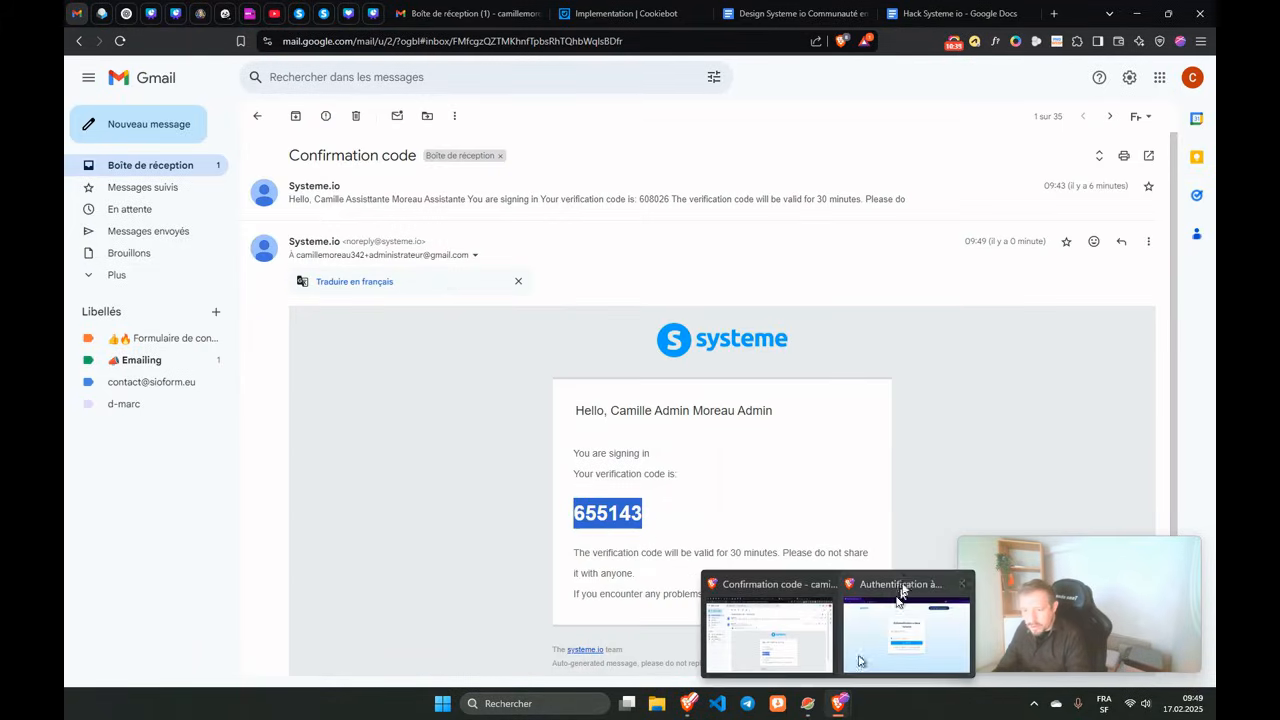
left_click(900, 590)
left_click(617, 337)
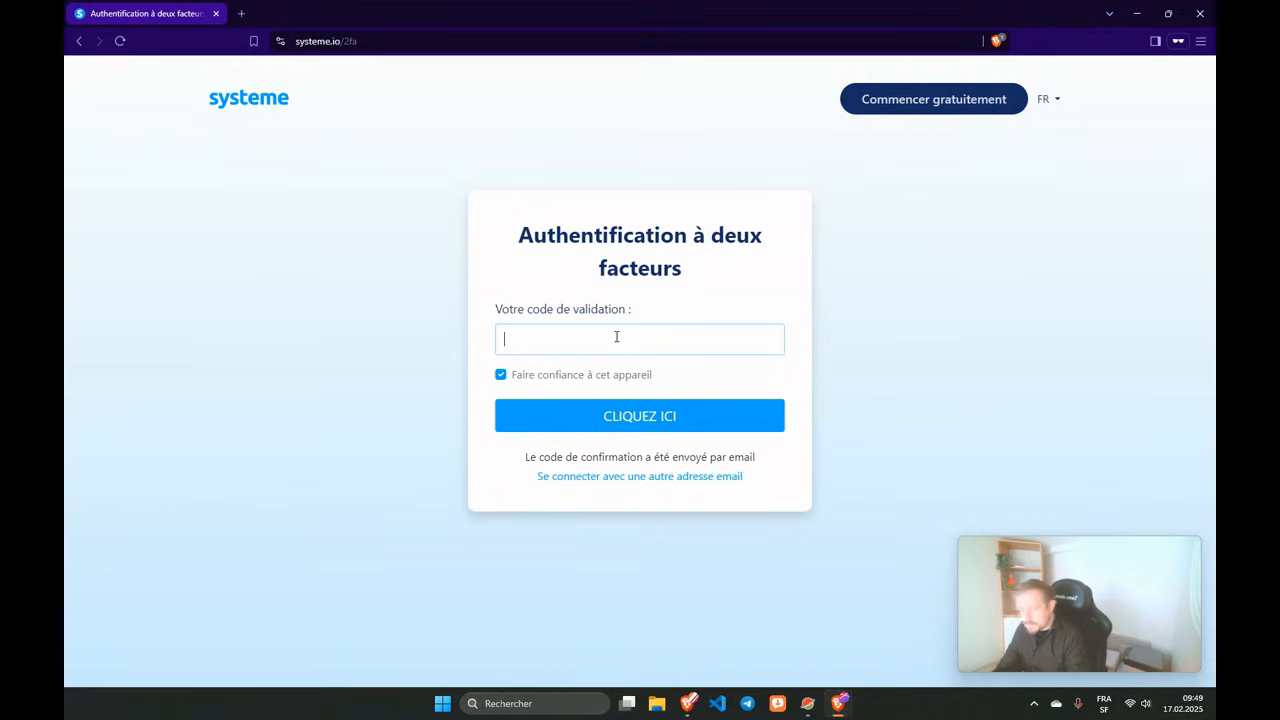
key("ctrl+v")
left_click(624, 423)
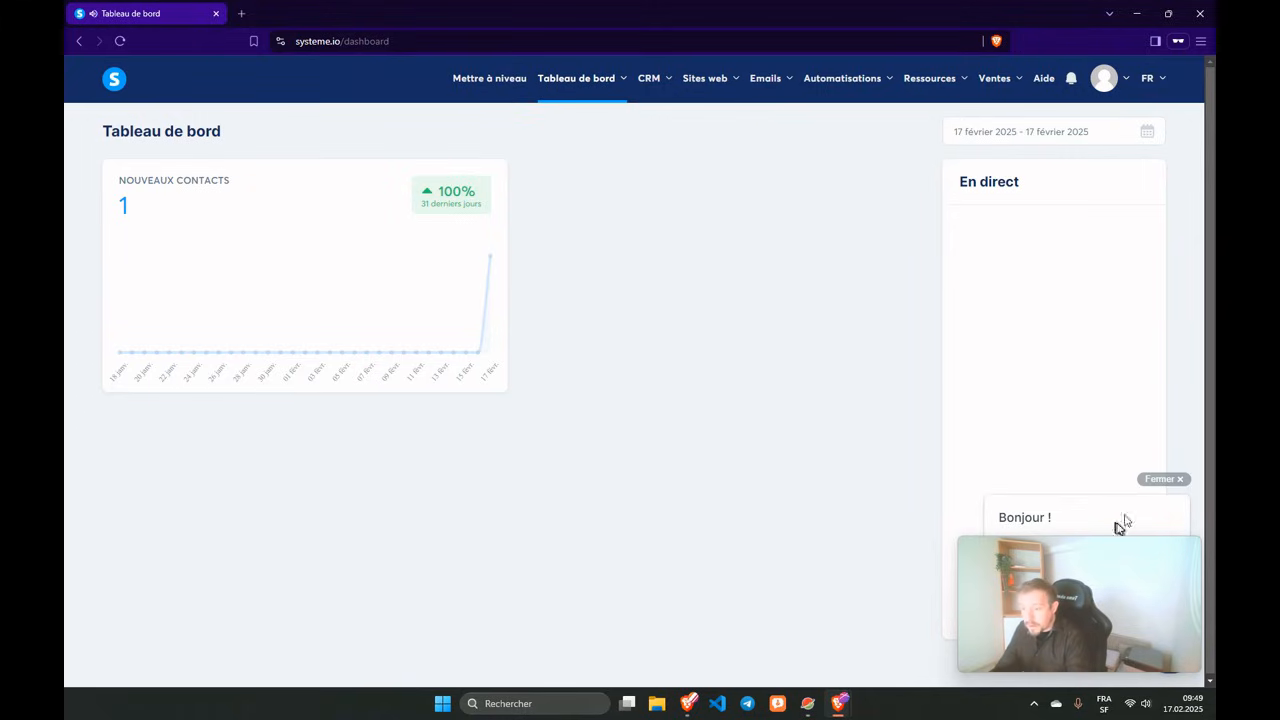
Dismiss the Bonjour chat, check the owner's members page showing 2 assistants, then return to the dashboard.
left_click(1158, 481)
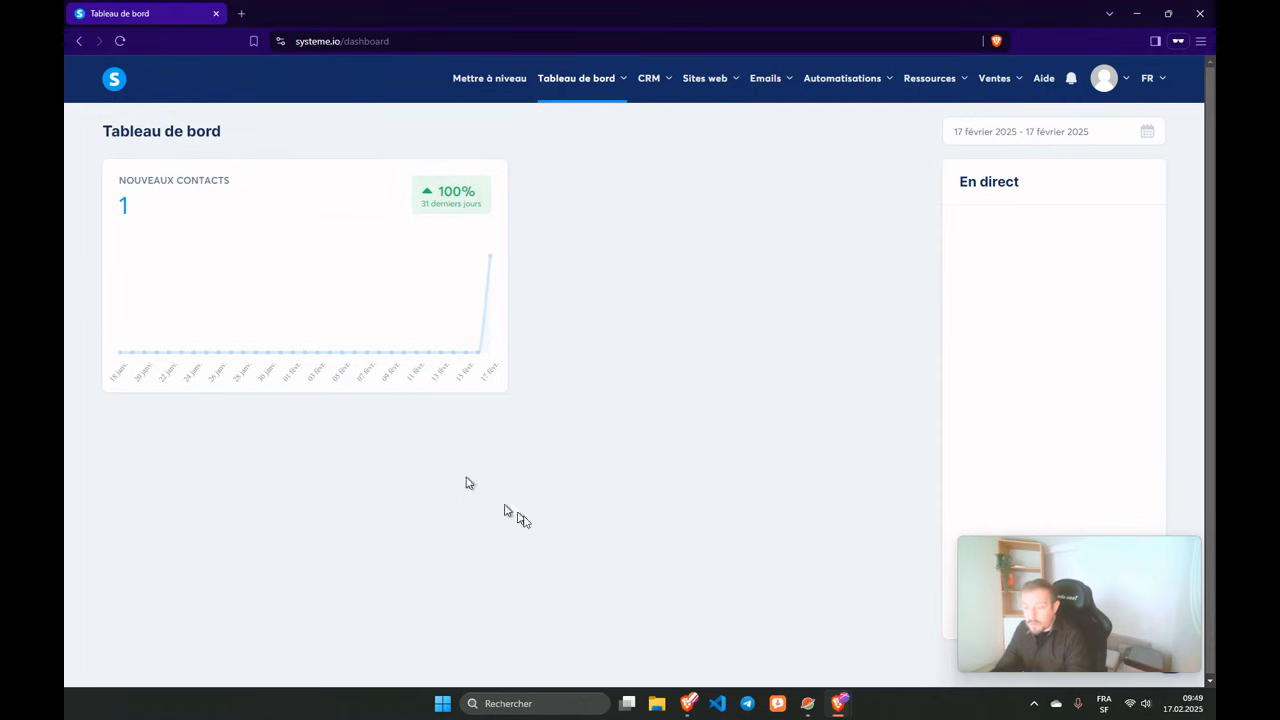
mouse_move(838, 703)
left_click(754, 600)
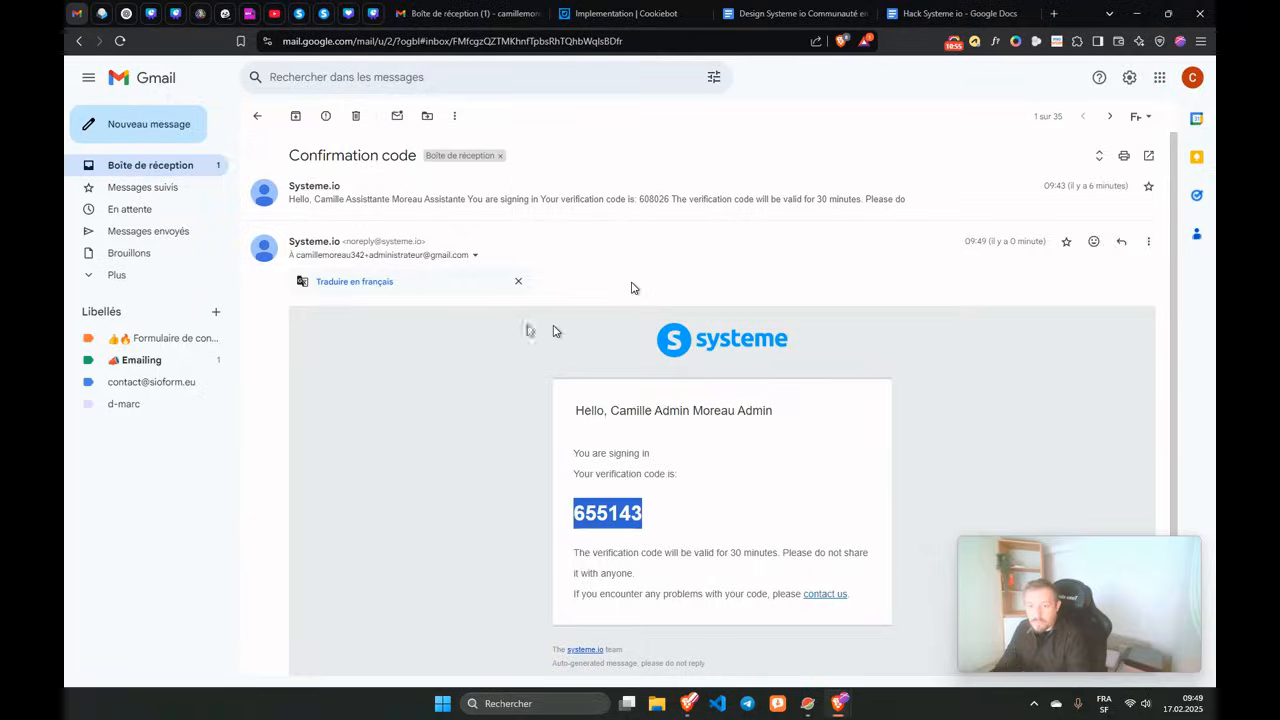
left_click(299, 14)
left_click(323, 14)
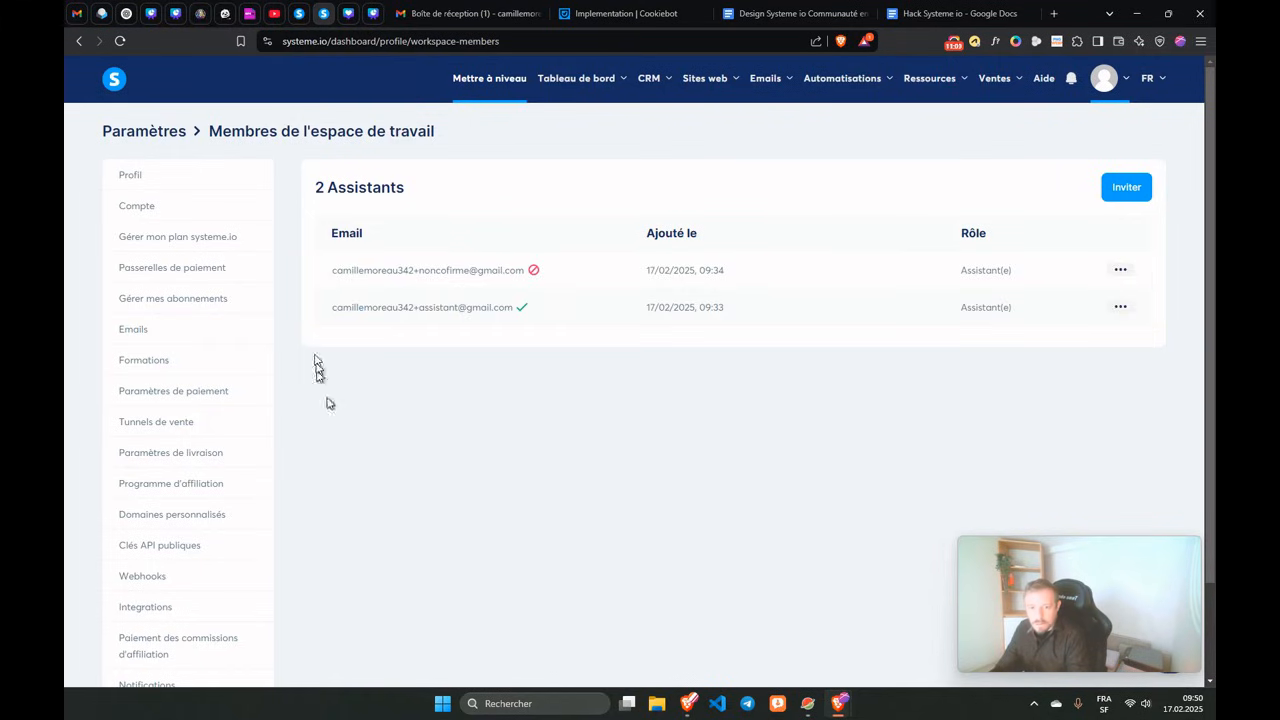
mouse_move(838, 703)
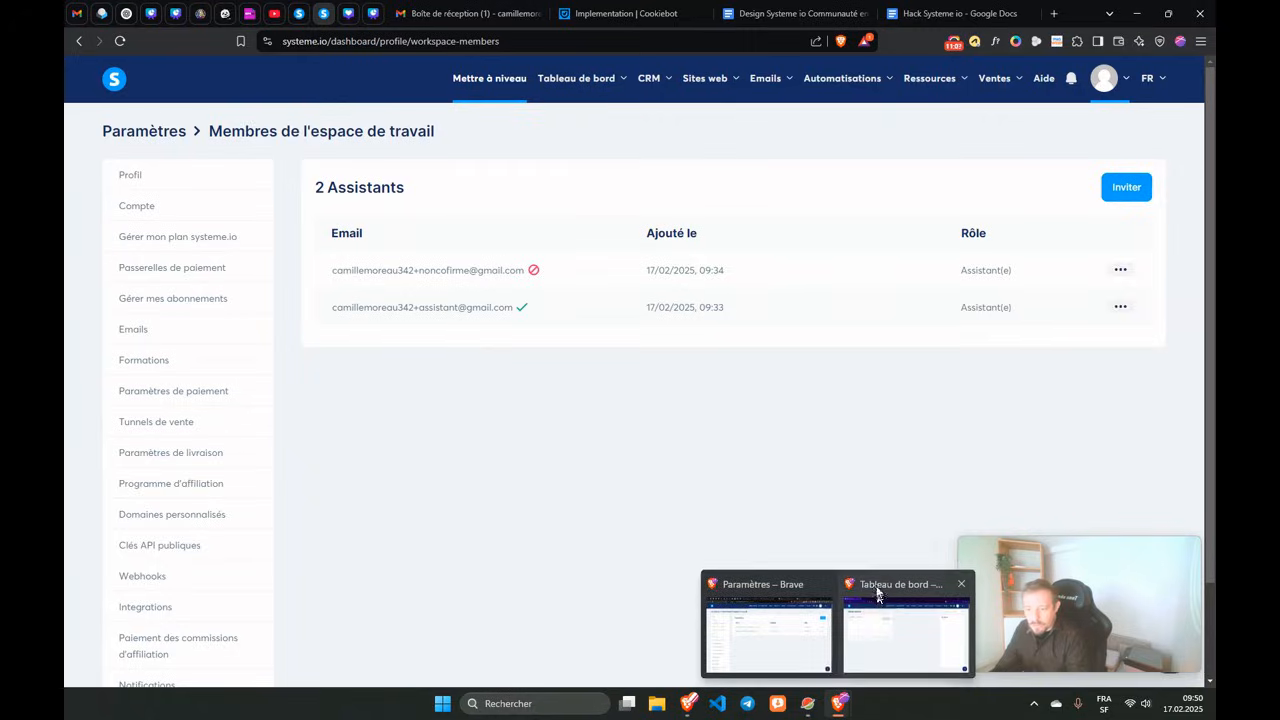
left_click(859, 654)
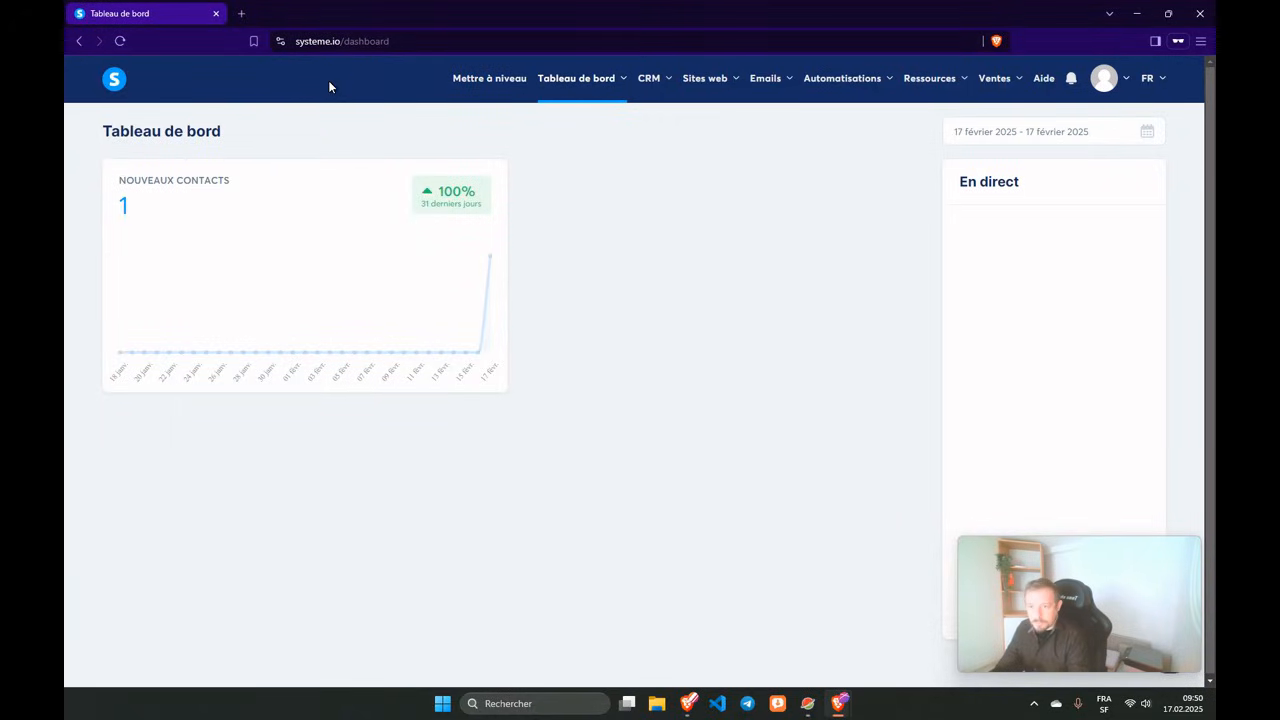